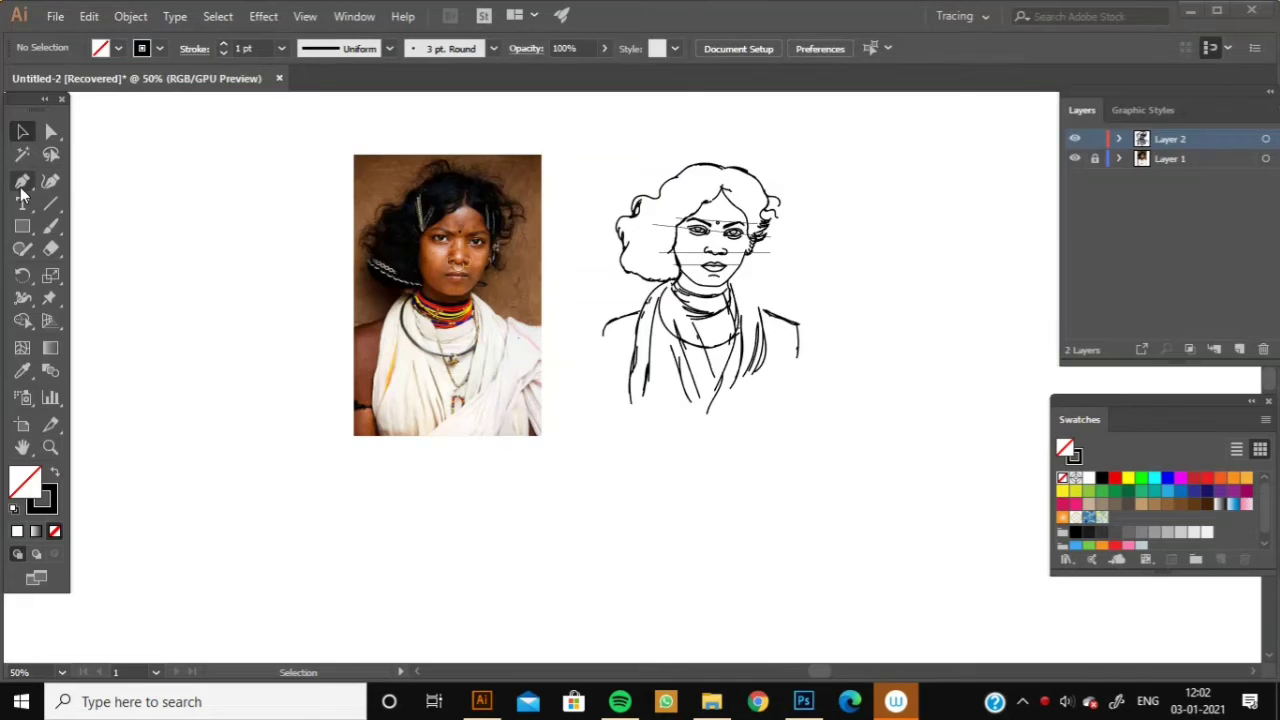
Zoom in on the sketch's face and add a new layer for the colour work.
scroll(480, 420, "up", 3)
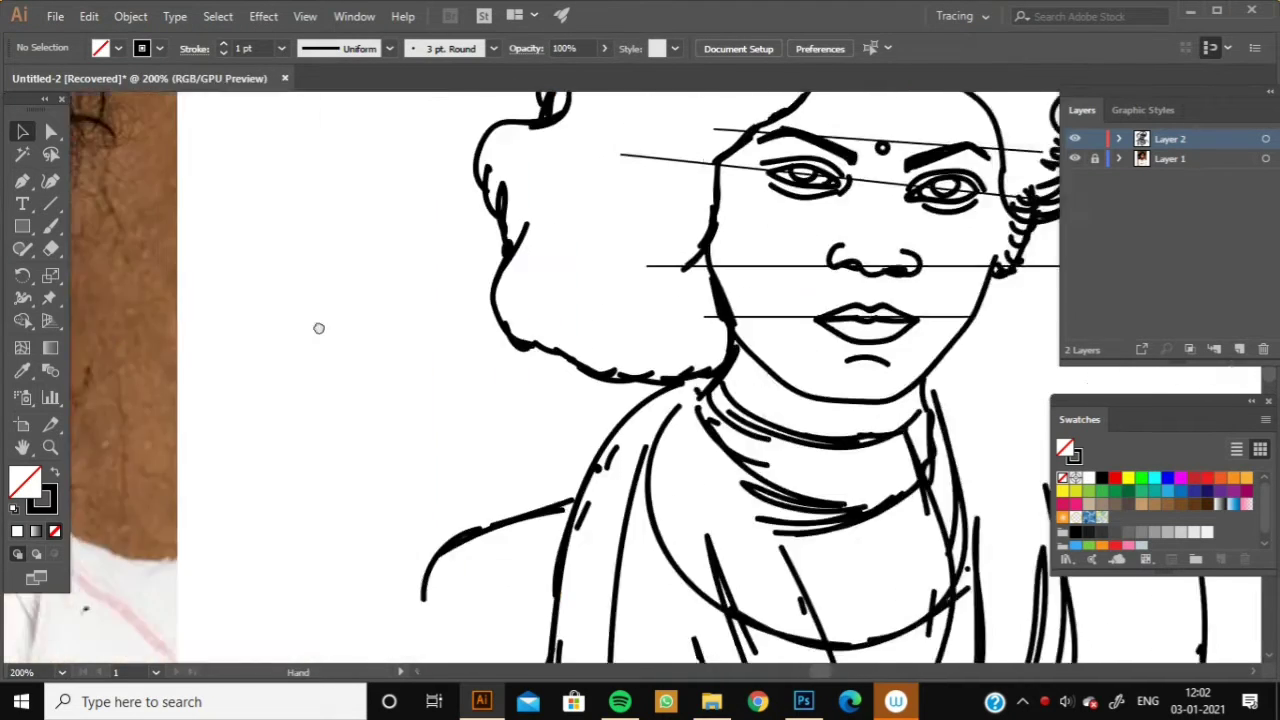
left_click_drag(317, 329, 728, 387)
scroll(316, 316, "down", 3)
key("ctrl+l")
scroll(880, 303, "down", 2)
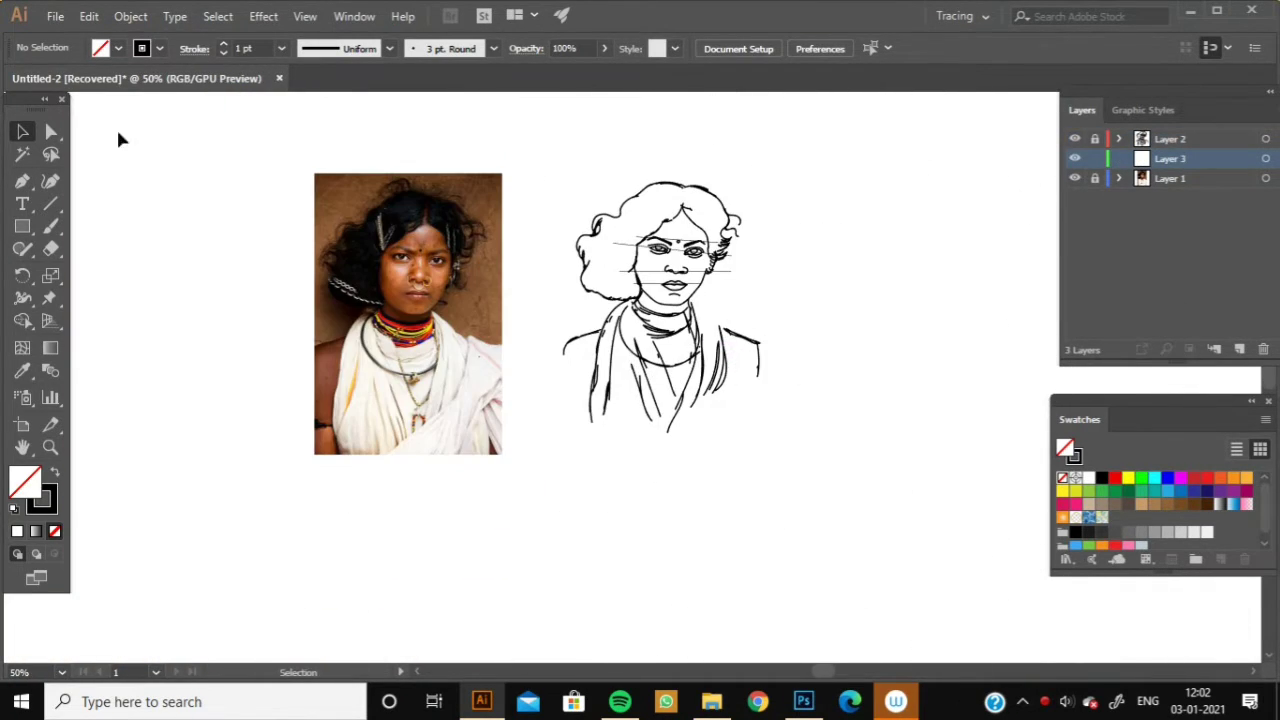
Draw brown and pink swatch rectangles, sampled from the photo, to its left.
key("m")
left_click_drag(143, 367, 202, 411)
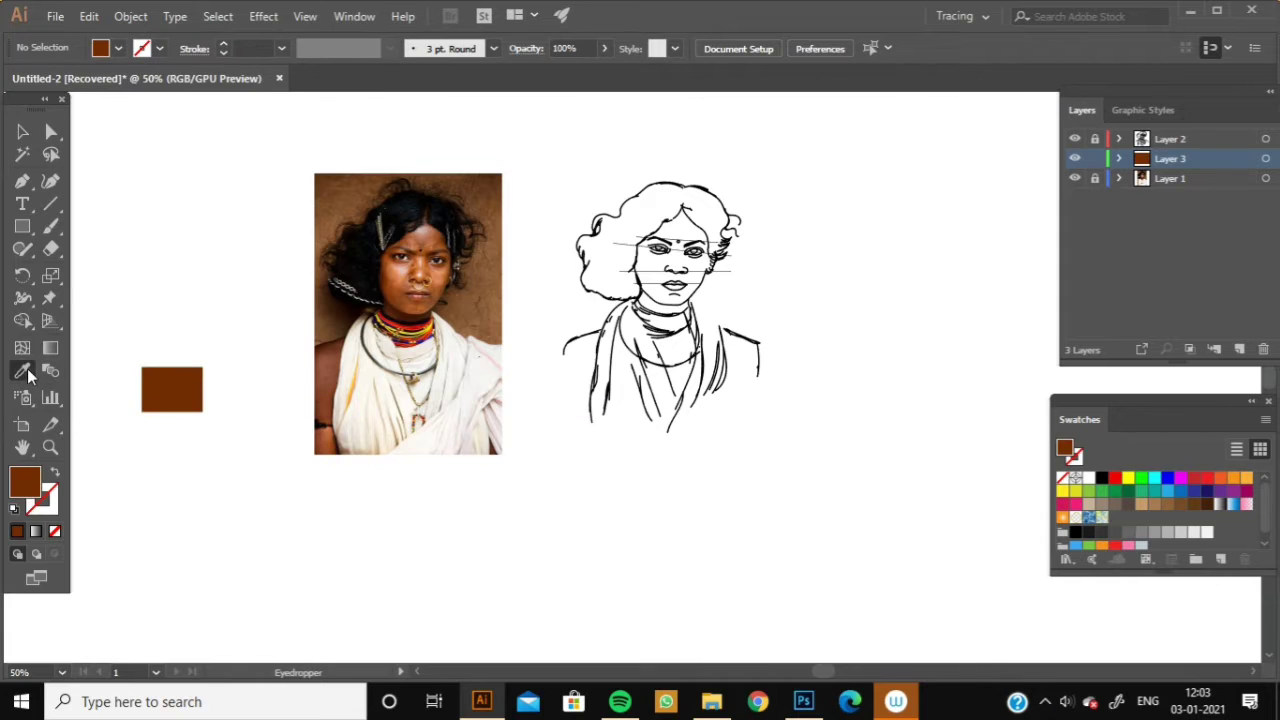
left_click(22, 226)
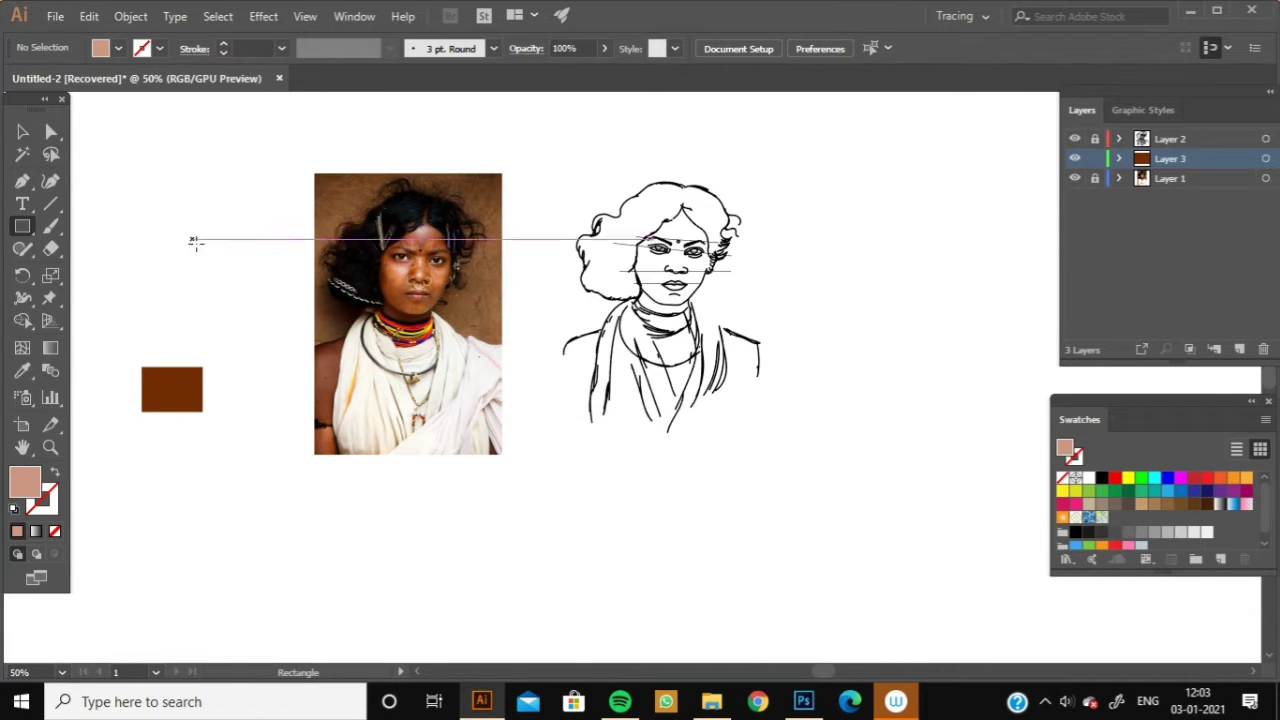
left_click_drag(141, 250, 209, 295)
key("ctrl+shift+a")
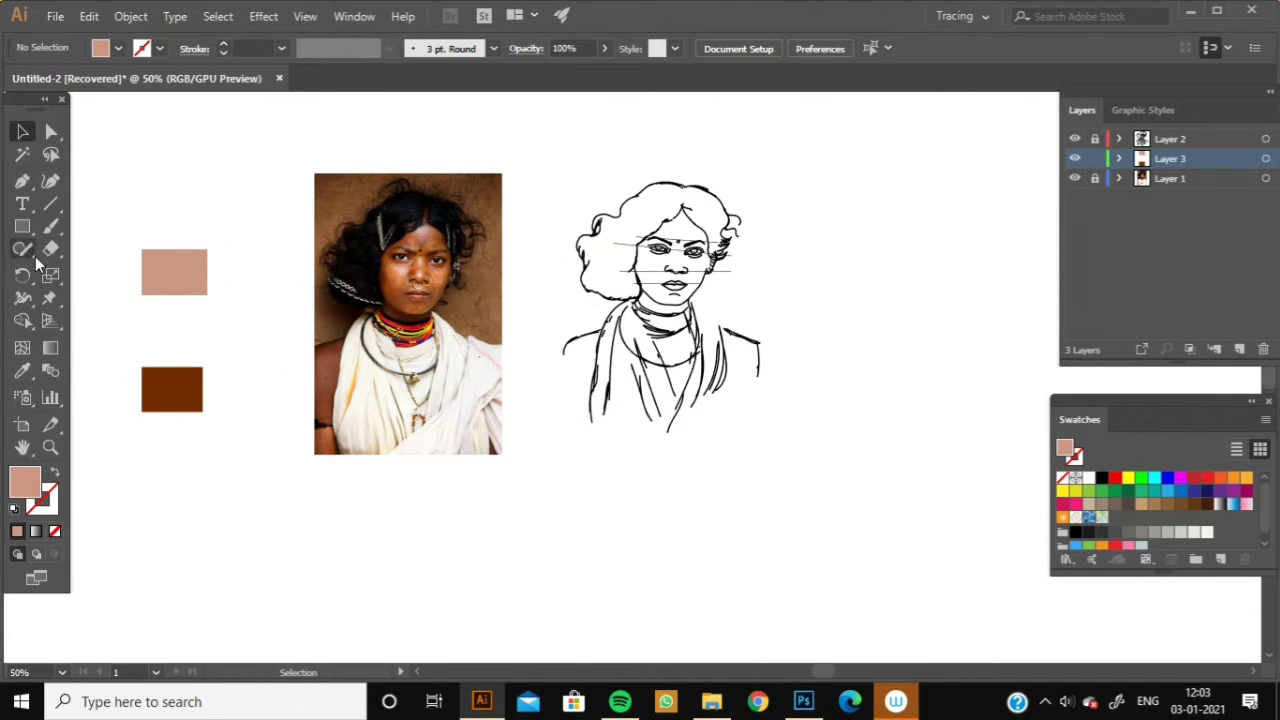
mouse_move(172, 389)
left_mouse_down()
mouse_move(165, 517)
mouse_move(165, 390)
left_mouse_up()
Pencil-trace the hair from the neck over the top curl and around the right curls.
left_click(22, 249)
left_click(114, 271)
scroll(690, 206, "up", 4)
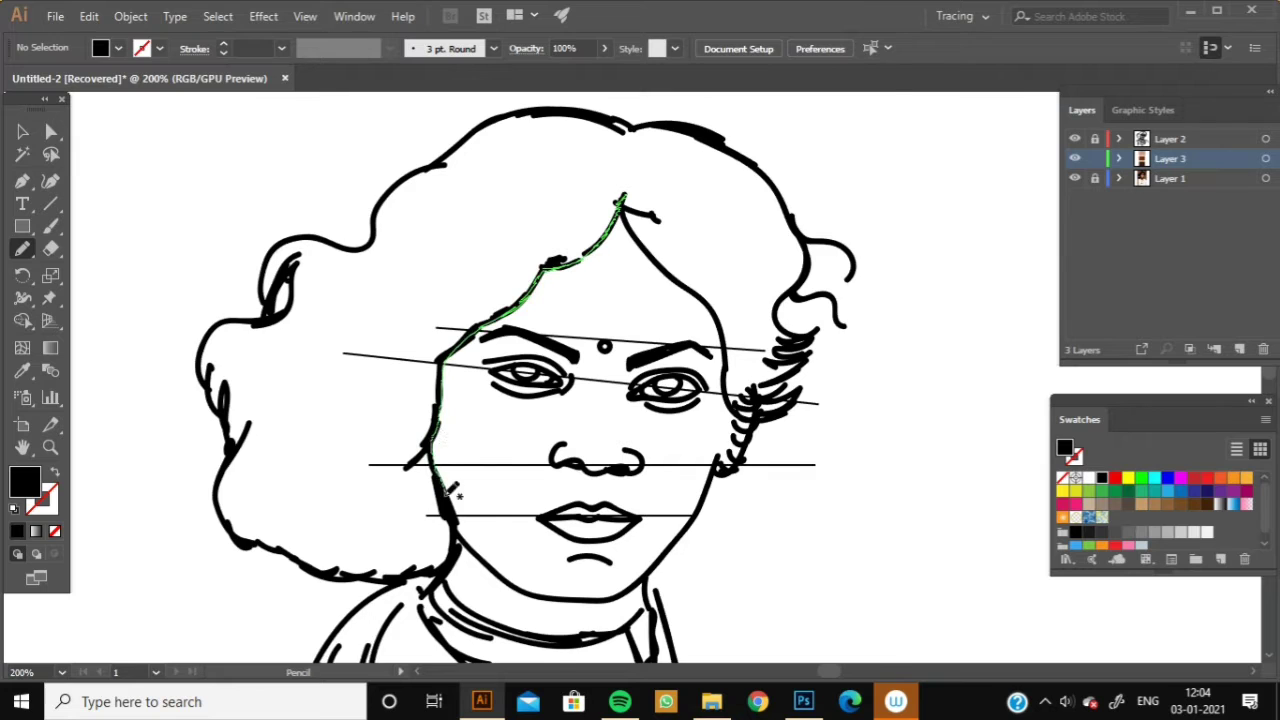
left_click_drag(445, 490, 457, 555)
left_click_drag(453, 456, 327, 398)
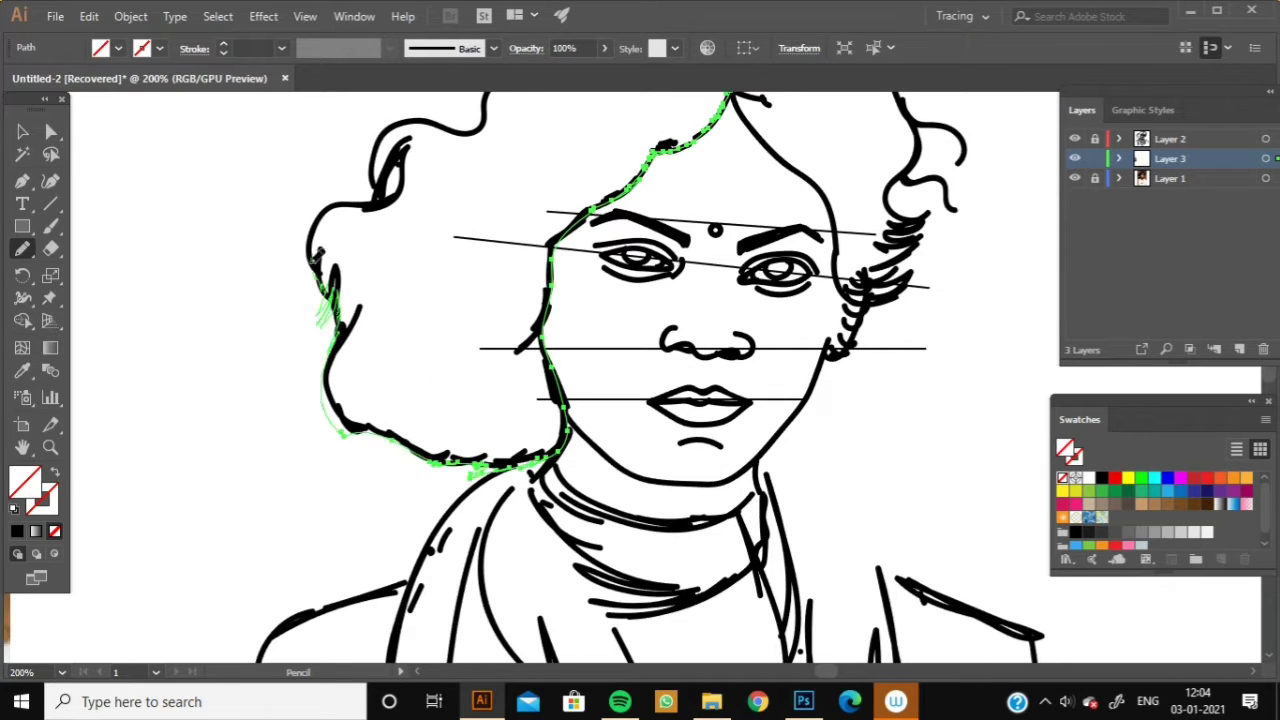
mouse_move(312, 256)
left_mouse_down()
mouse_move(402, 155)
mouse_move(394, 334)
mouse_move(105, 356)
left_mouse_up()
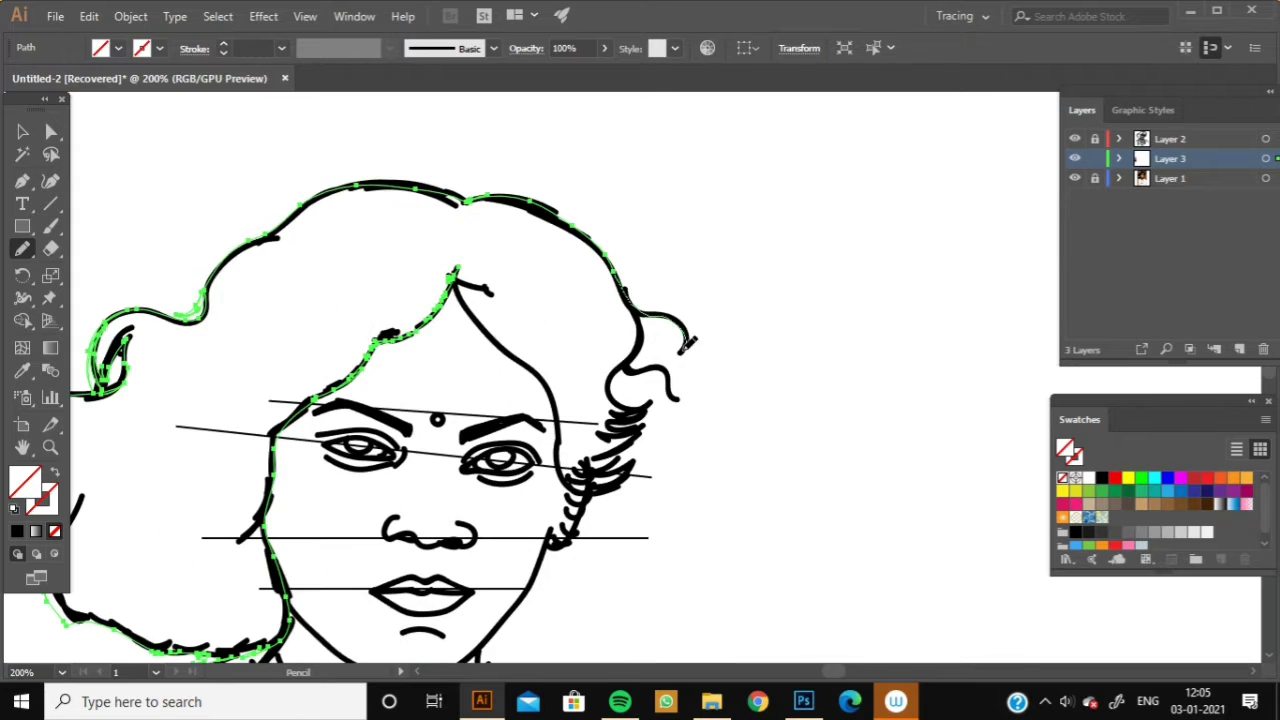
left_click_drag(674, 344, 681, 350)
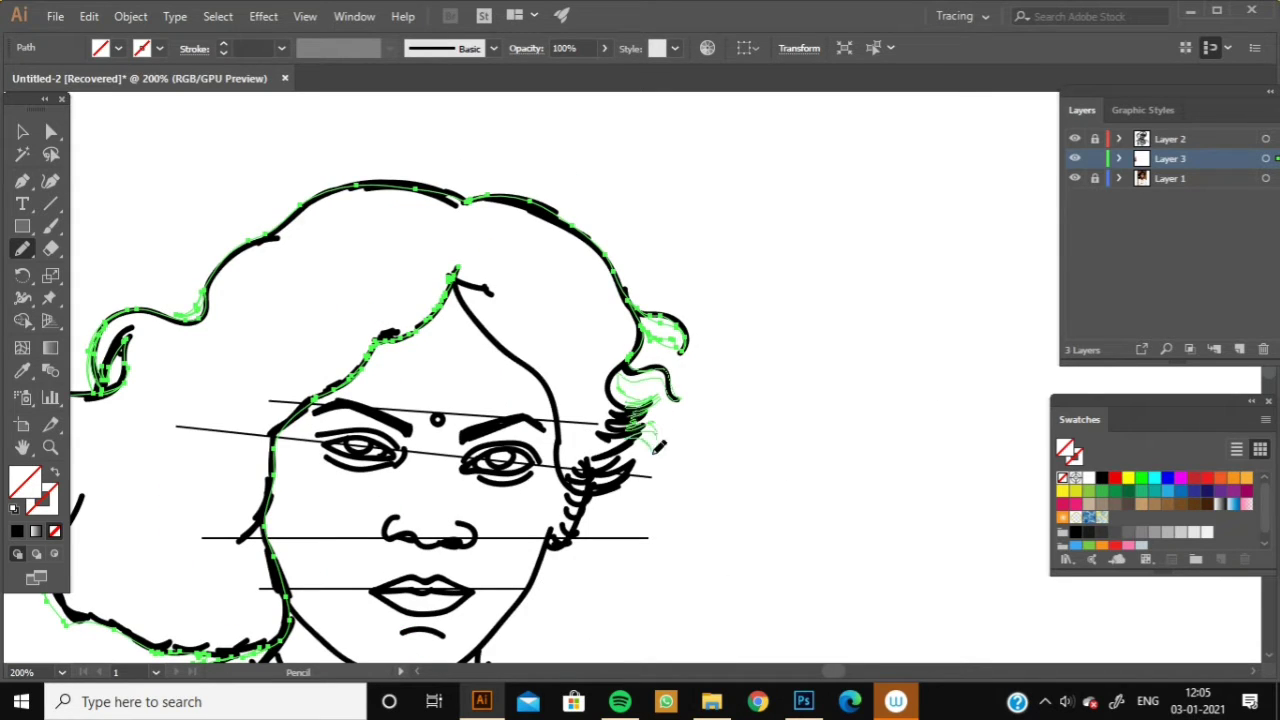
left_click_drag(455, 272, 655, 395)
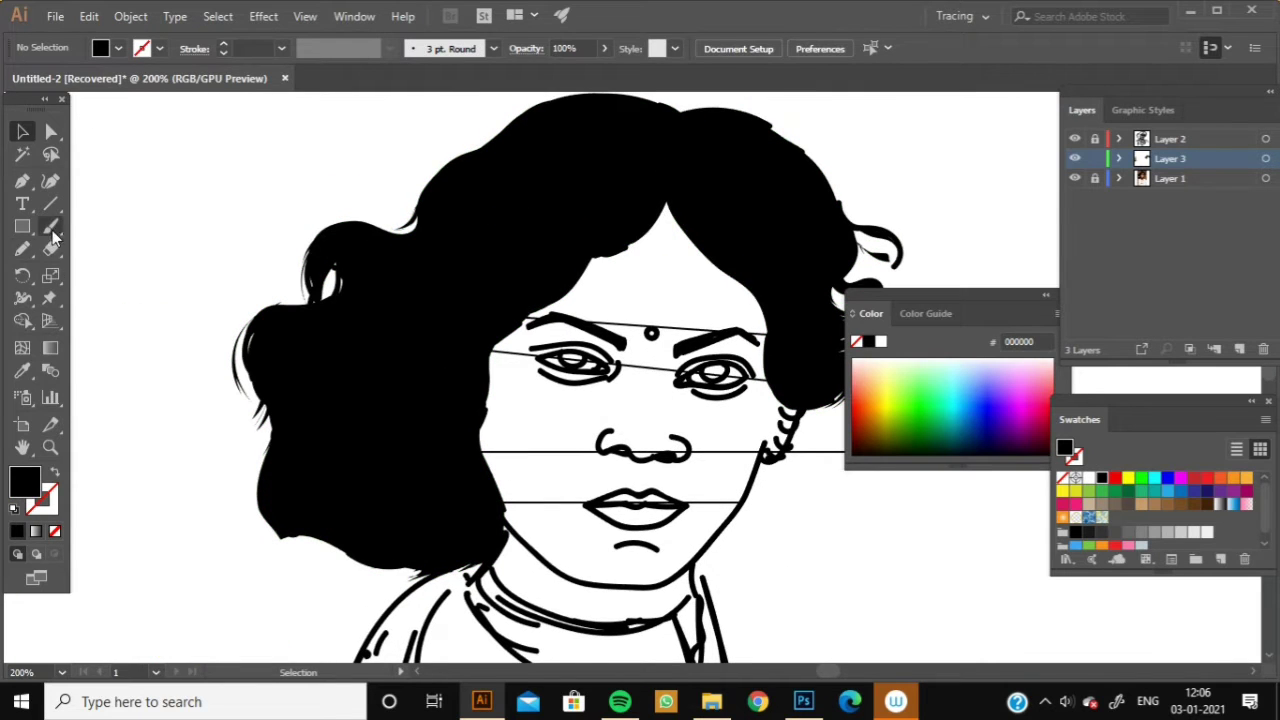
Zoom in and trace both eye outlines and the first iris, filled black.
left_click(22, 249)
key("ctrl+plus")
left_click_drag(470, 322, 481, 322)
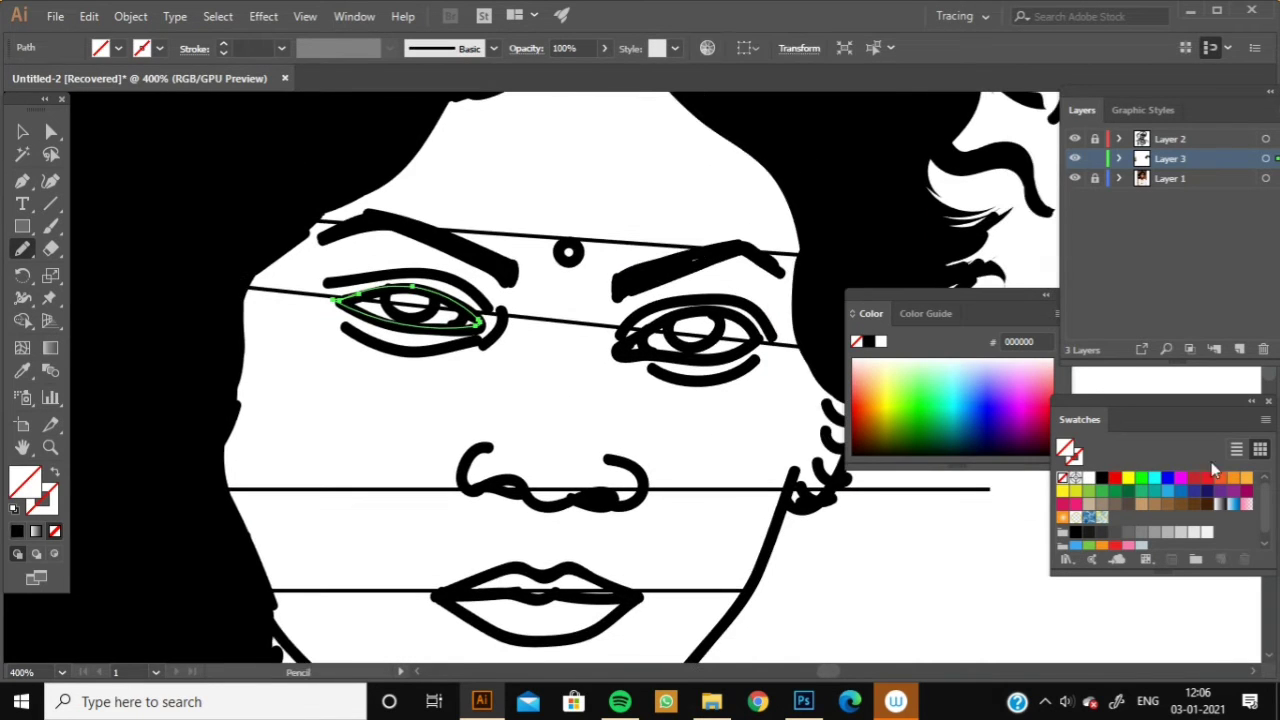
left_click_drag(632, 352, 626, 350)
left_click_drag(400, 296, 402, 298)
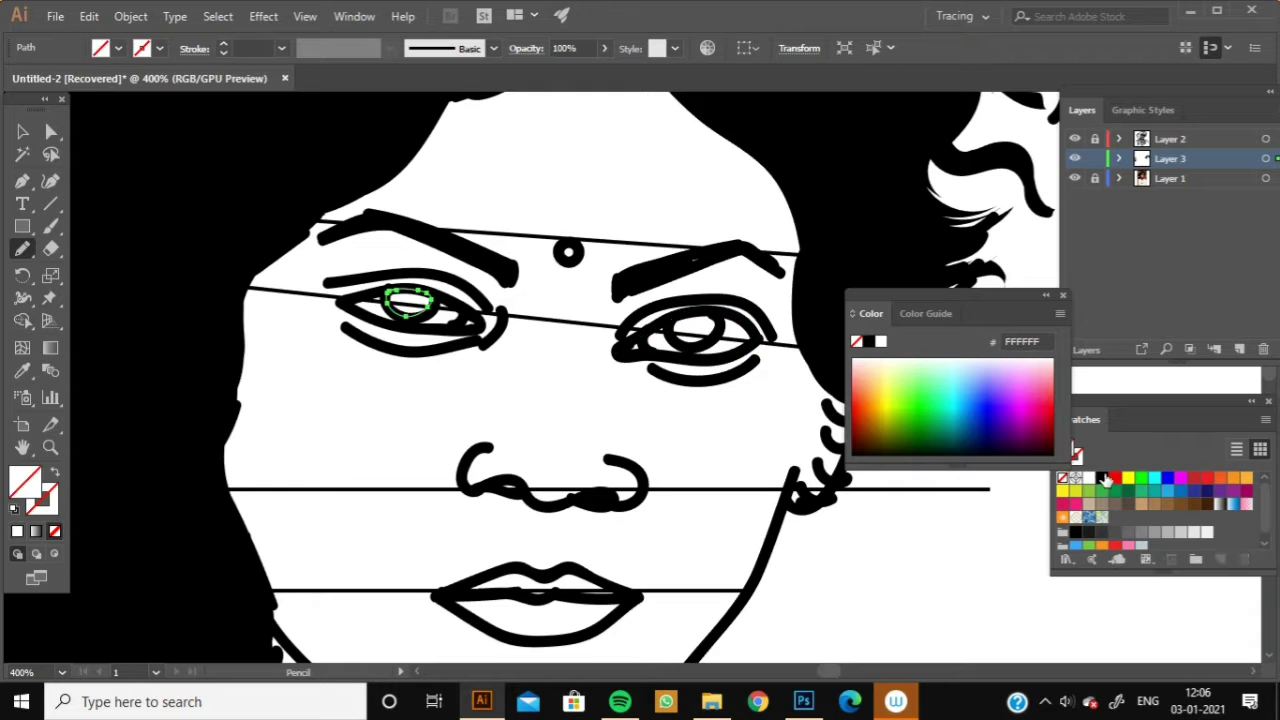
left_click(868, 341)
Trace the second iris, a nose stroke and both eyebrow shapes in black.
left_click_drag(680, 322, 684, 324)
mouse_move(480, 486)
left_mouse_down()
mouse_move(532, 478)
mouse_move(598, 498)
left_mouse_up()
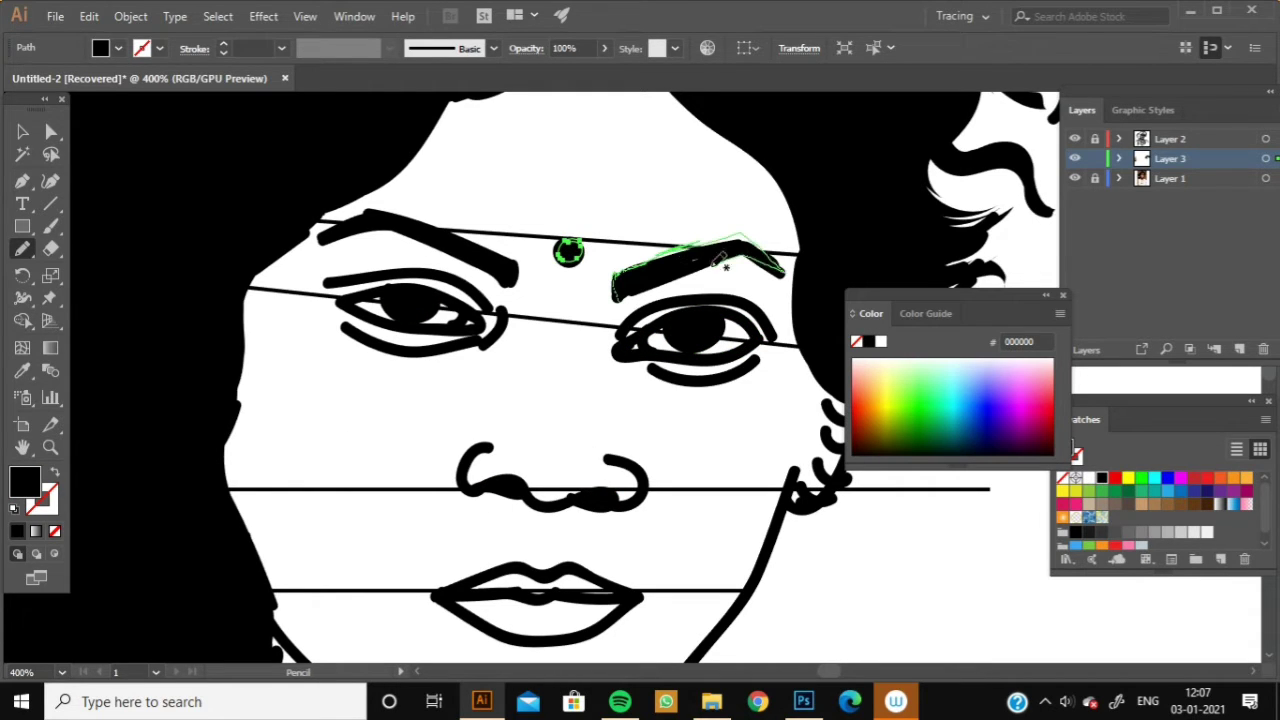
left_click_drag(718, 262, 616, 292)
left_click_drag(516, 260, 316, 228)
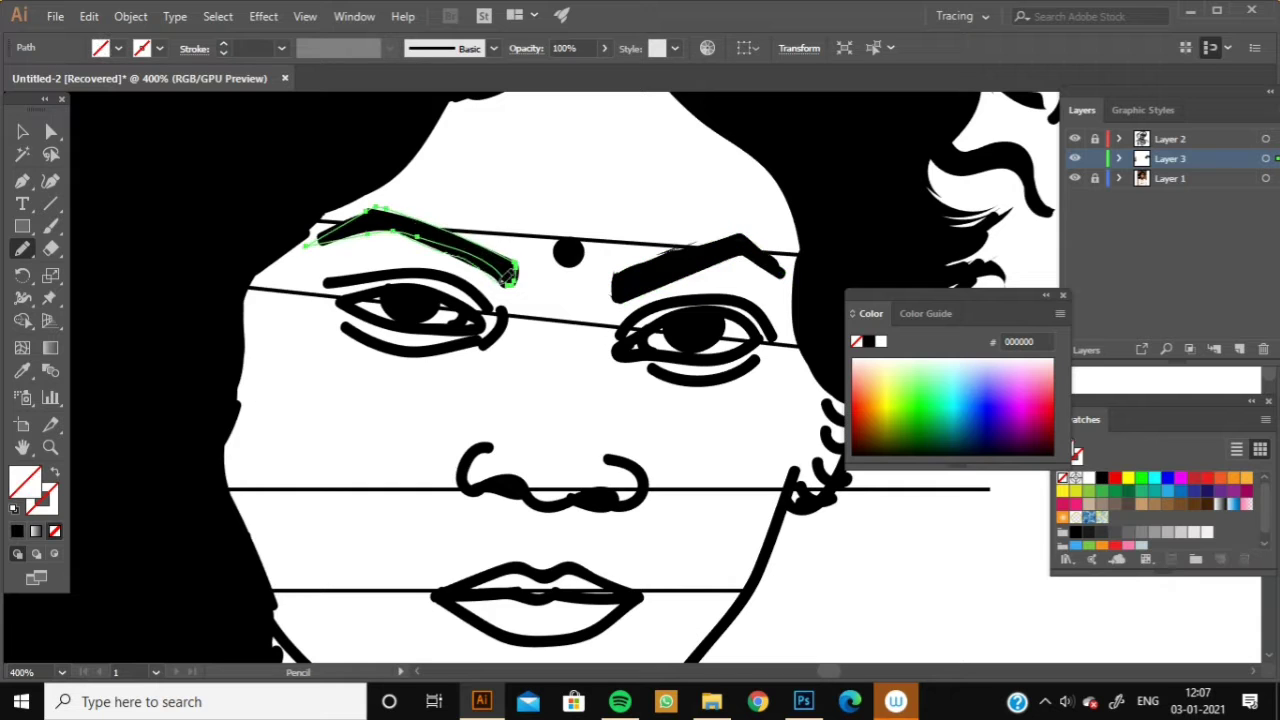
key("v")
Zoom out and toggle the sketch layer's visibility to check the black fills.
key("ctrl+0")
key("ctrl+shift+a")
left_click(1075, 138)
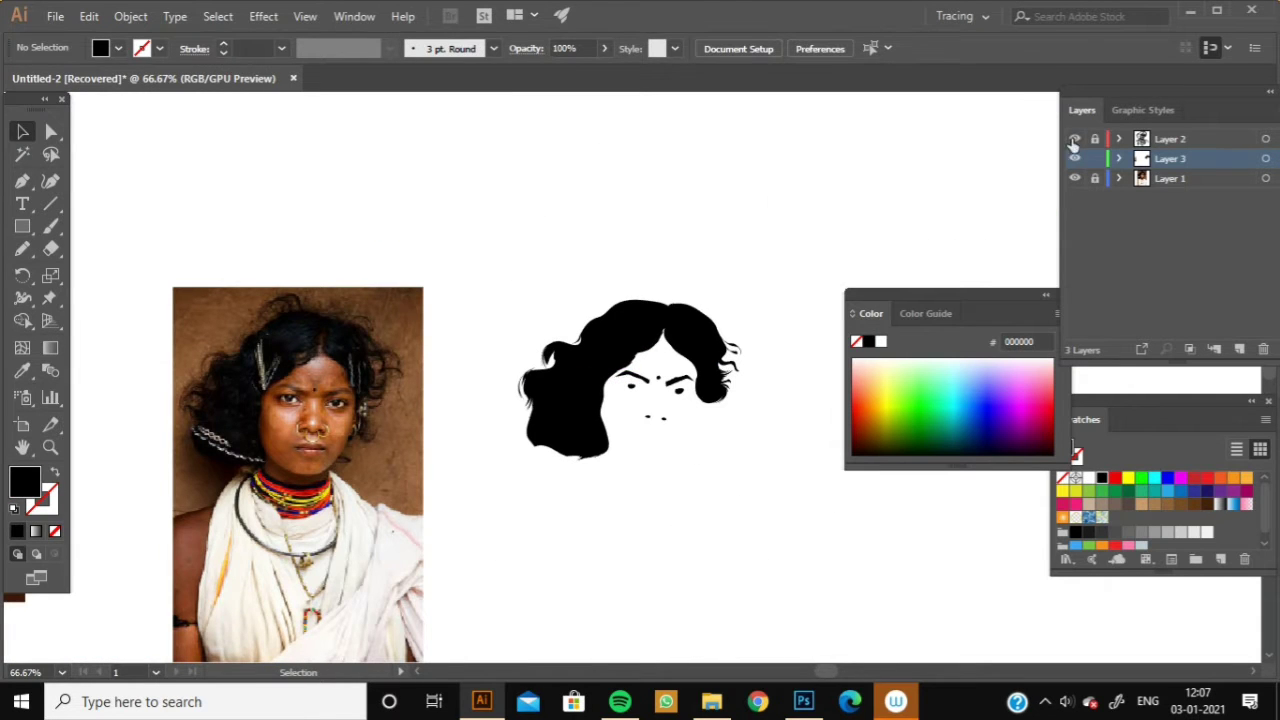
left_click(1075, 138)
left_click_drag(1046, 422, 1050, 438)
Set the Paintbrush to a thin 1 pt basic brush.
key("ctrl+equal")
key("ctrl+equal")
key("ctrl+equal")
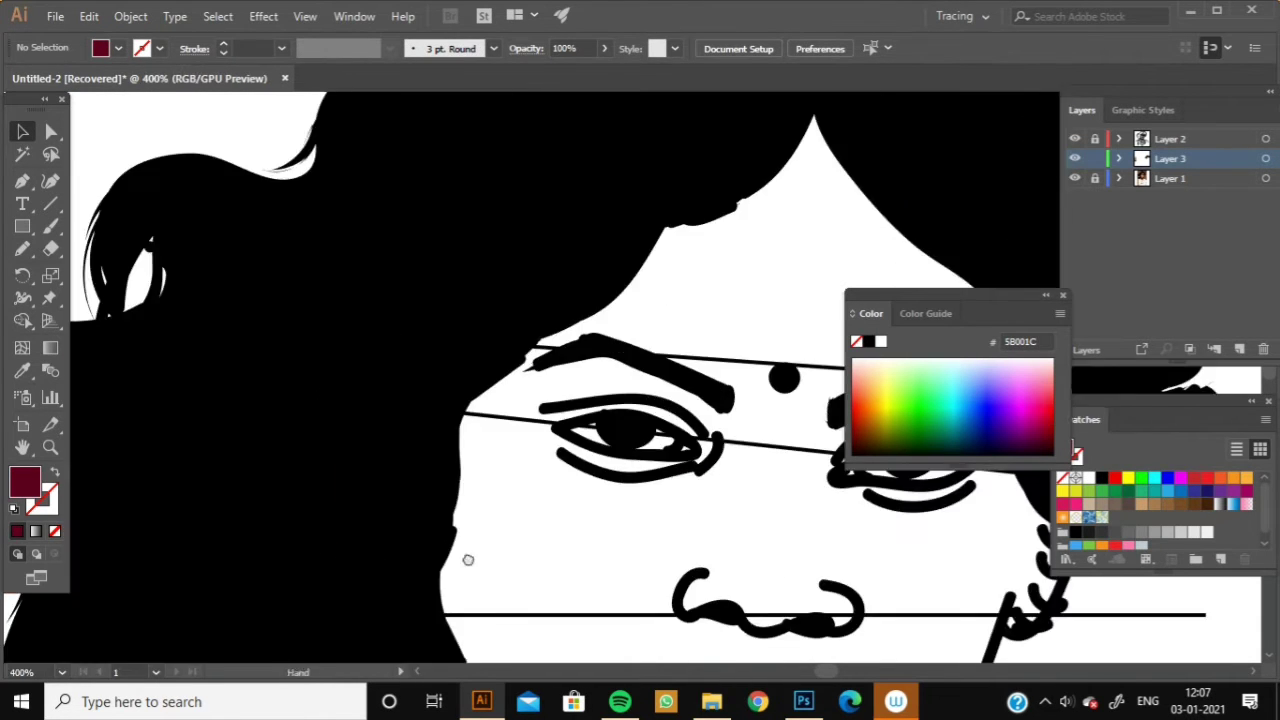
left_click_drag(467, 560, 317, 200)
key("b")
left_click(493, 48)
left_click(466, 114)
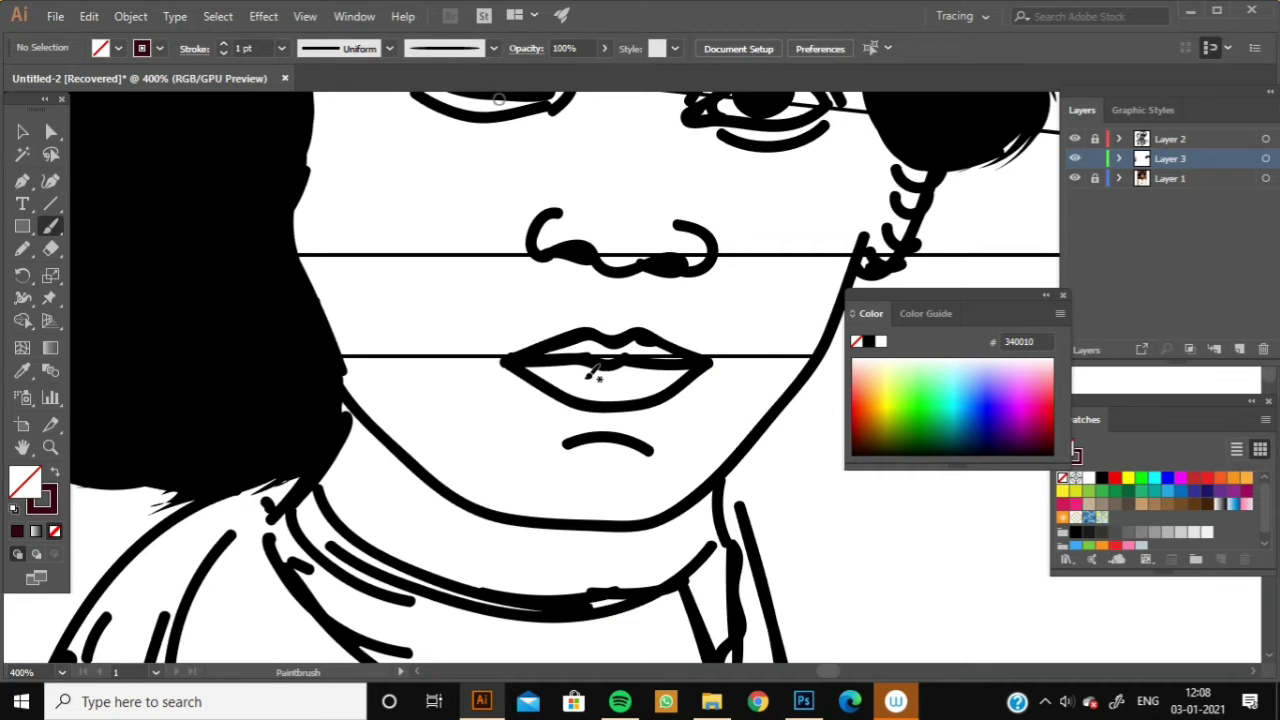
key("ctrl+minus")
key("ctrl+minus")
key("ctrl+minus")
Add a new layer and trace the face and jaw filled with brown skin tone 712C04.
left_click(1240, 349)
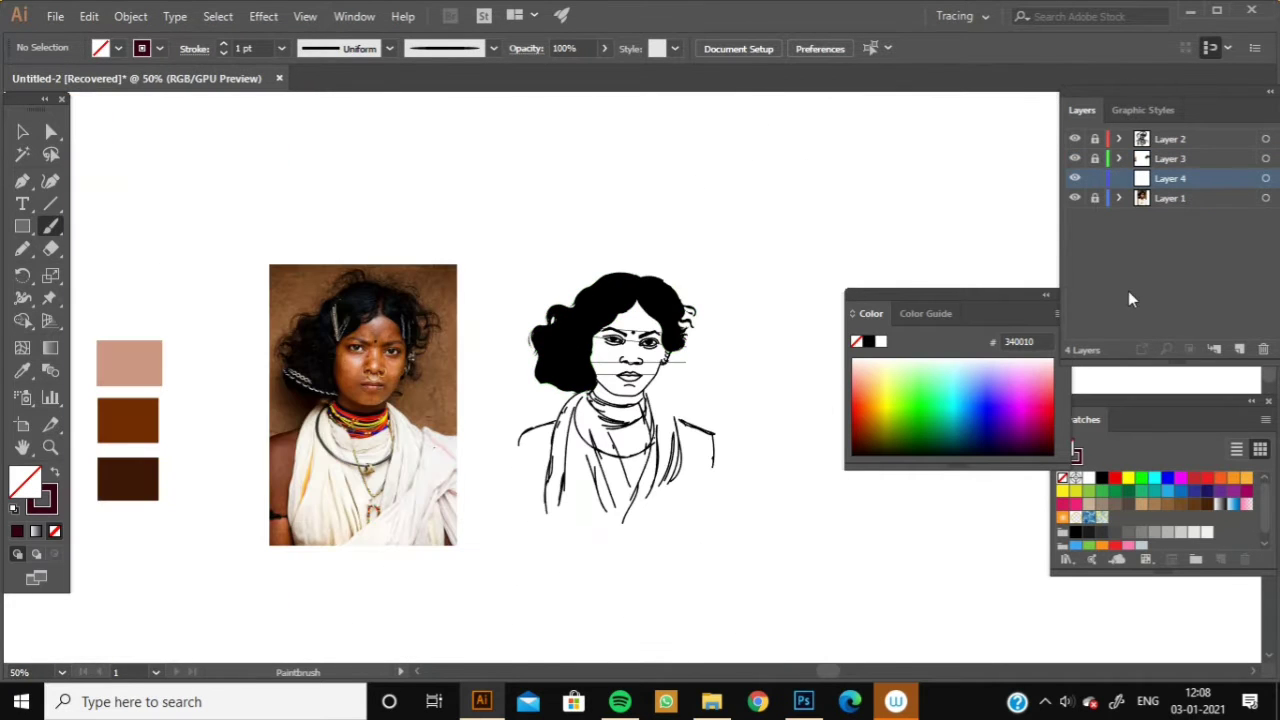
key("ctrl+plus")
key("ctrl+plus")
key("i")
left_click(275, 290)
key("n")
left_click_drag(398, 438, 620, 343)
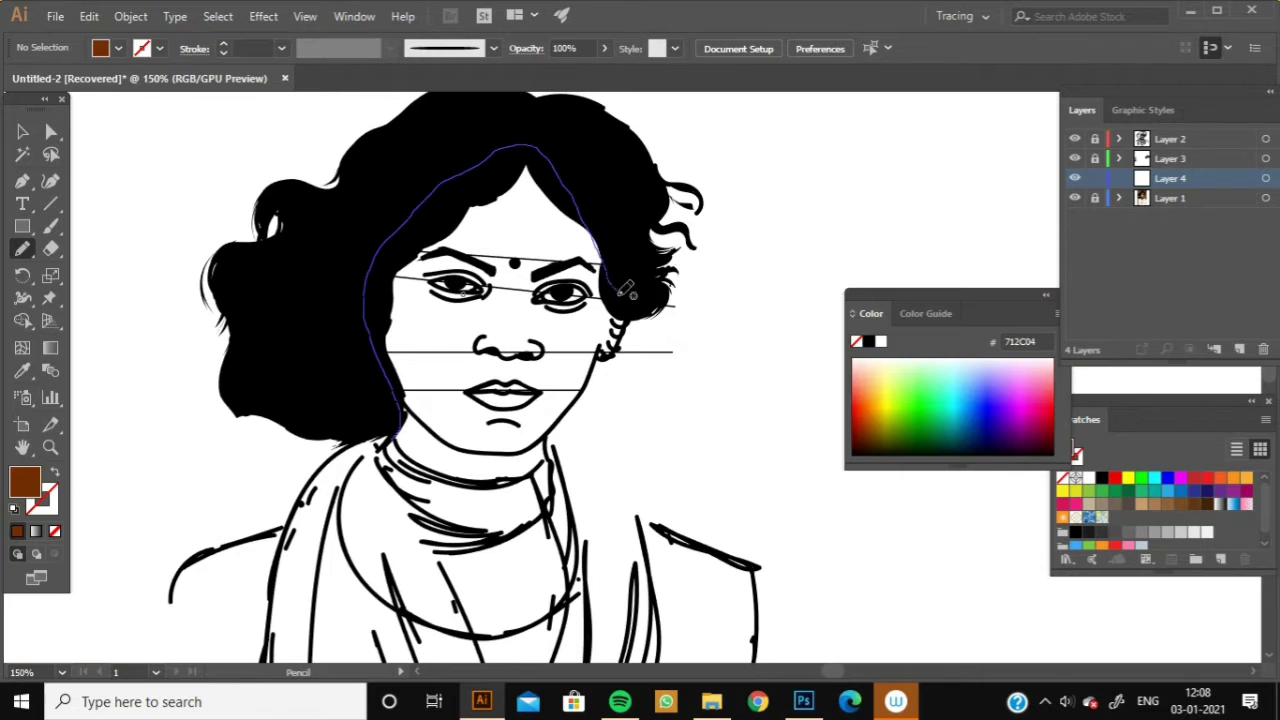
left_click_drag(553, 420, 548, 457)
left_click_drag(548, 457, 628, 330)
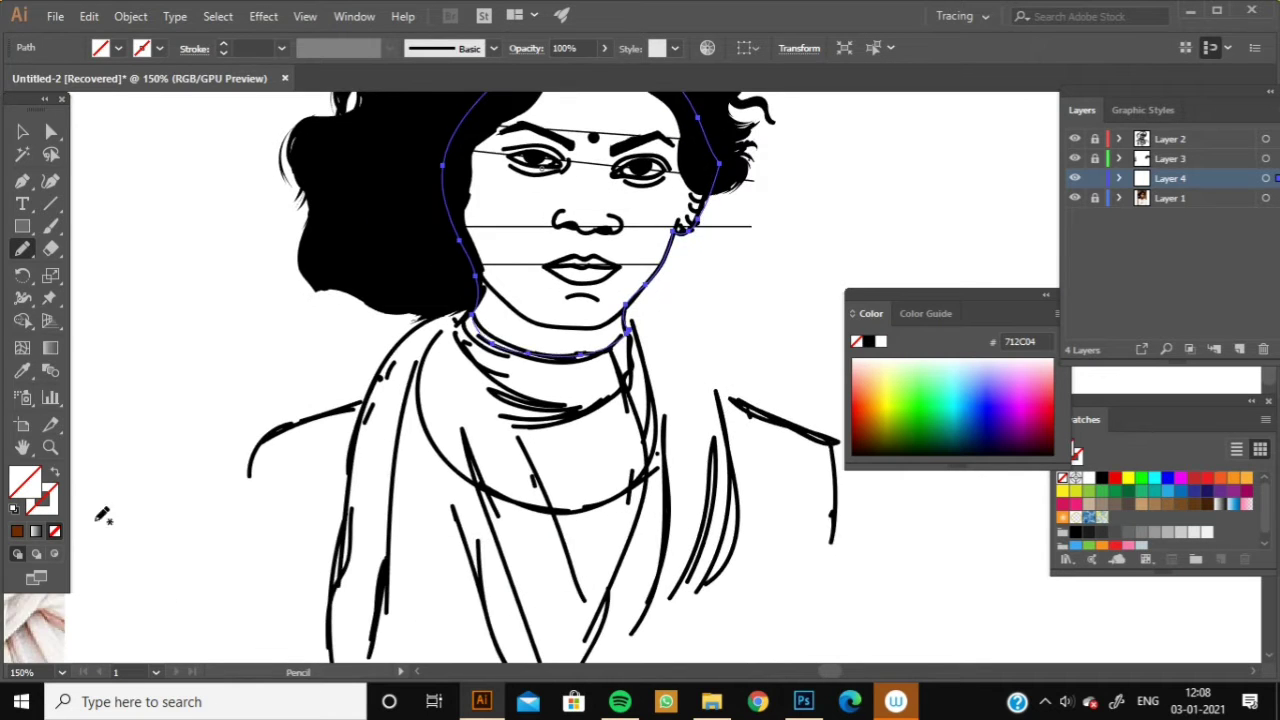
key("comma")
Trace both bare shoulders in the same brown and close the shoulder shape.
scroll(266, 380, "down", 3)
scroll(237, 366, "up", 2)
mouse_move(222, 447)
left_mouse_down()
mouse_move(323, 462)
mouse_move(309, 538)
left_mouse_up()
scroll(406, 337, "down", 2)
scroll(406, 337, "right", 5)
left_click_drag(357, 459, 502, 343)
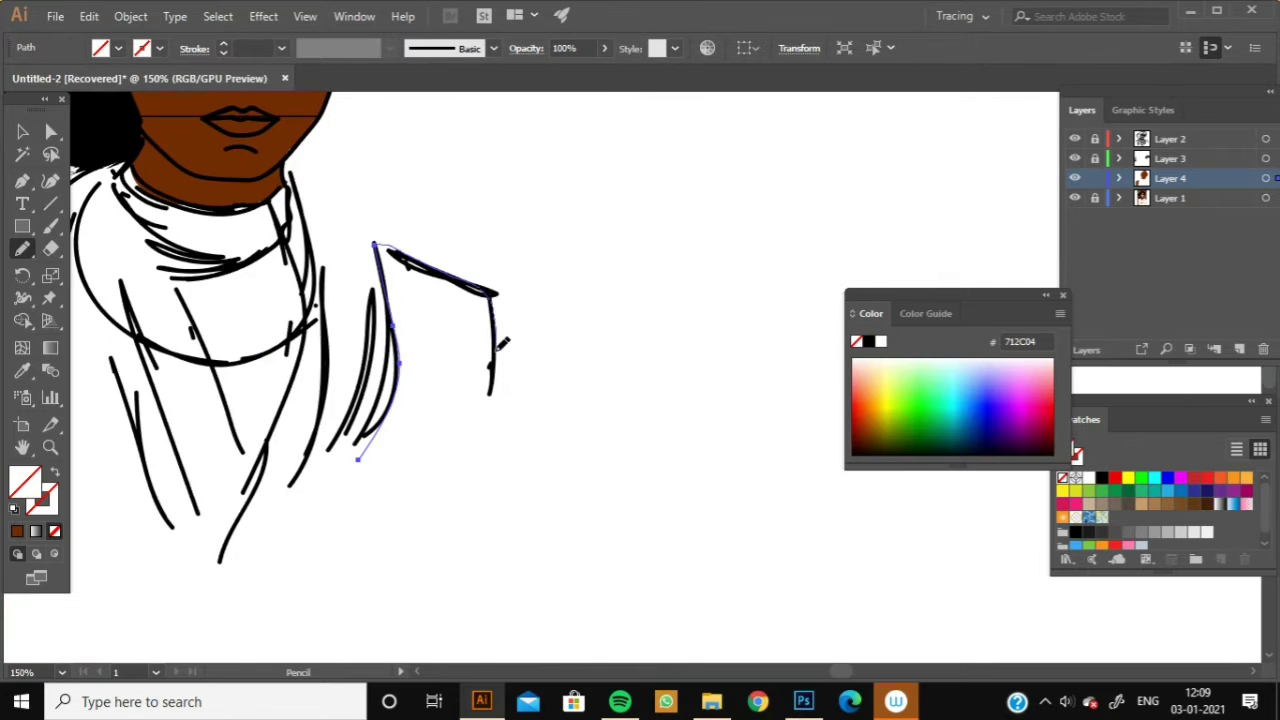
left_click_drag(557, 296, 422, 305)
key("comma")
key("v")
key("ctrl+minus")
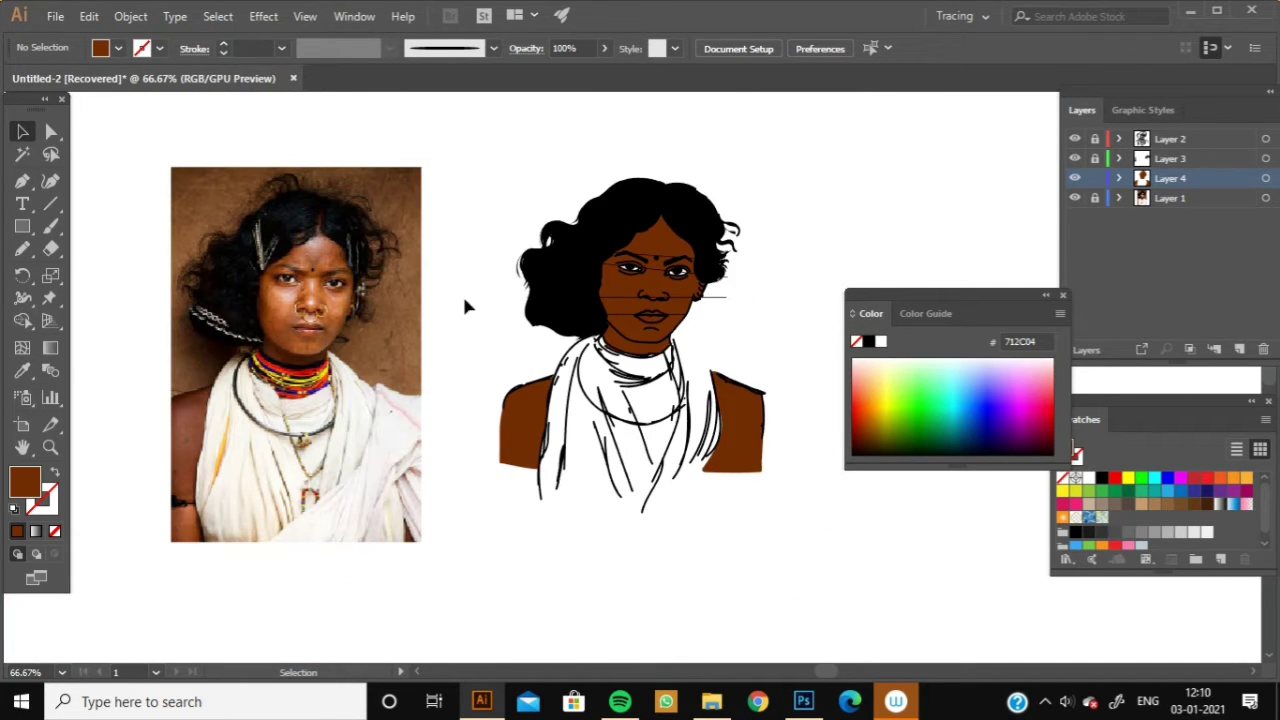
Unlock the sketch layer and apply a tapered brush to all its line art.
scroll(437, 366, "up", 1)
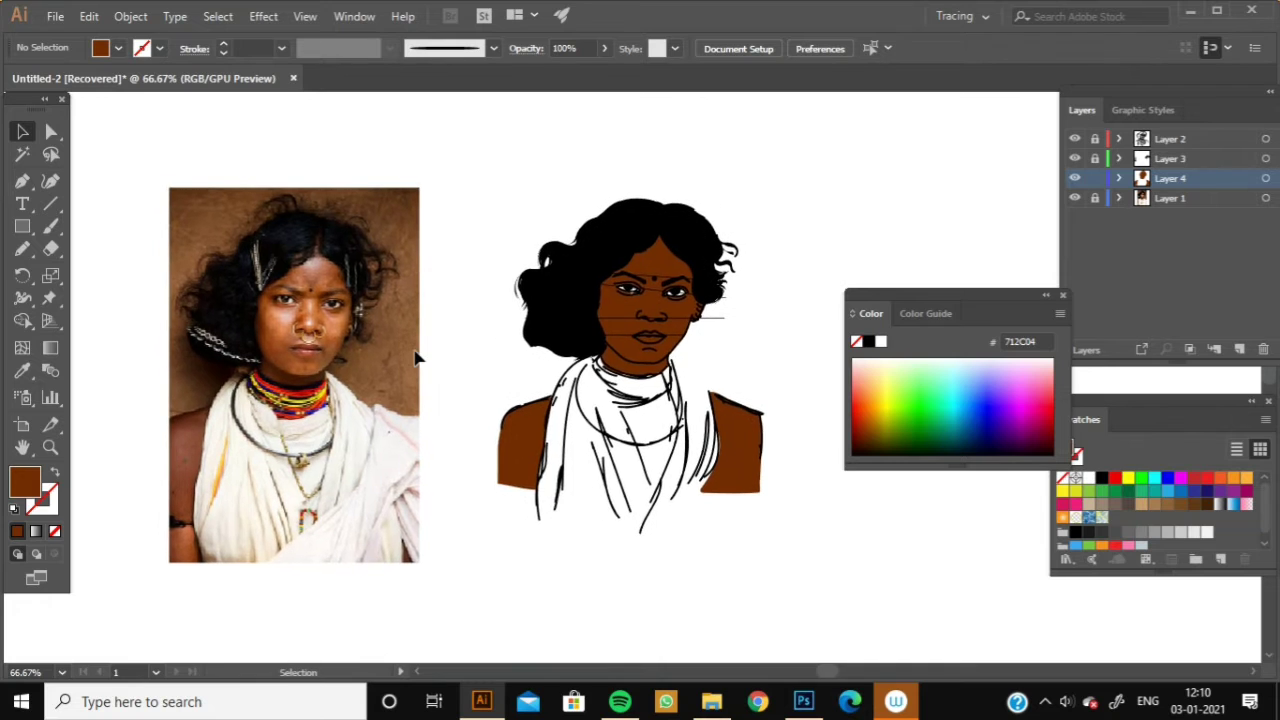
left_click(1075, 158)
left_click(1094, 138)
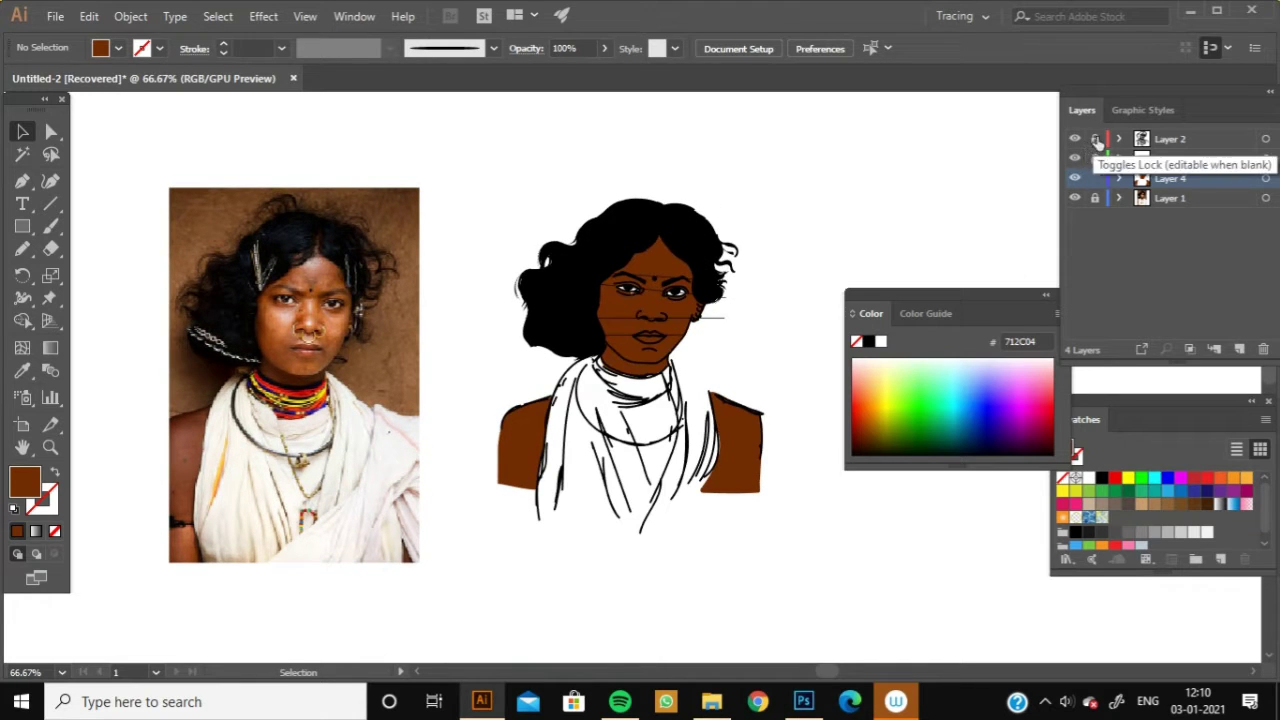
left_click(722, 318)
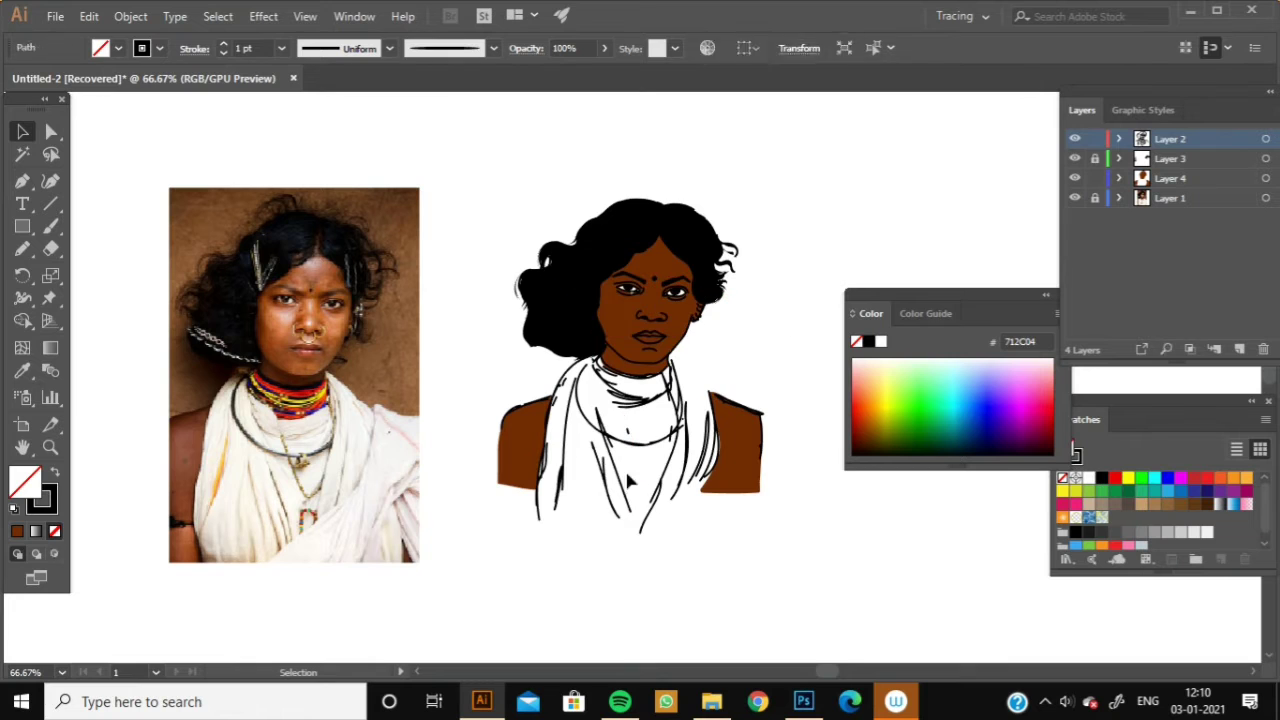
left_click_drag(480, 180, 814, 543)
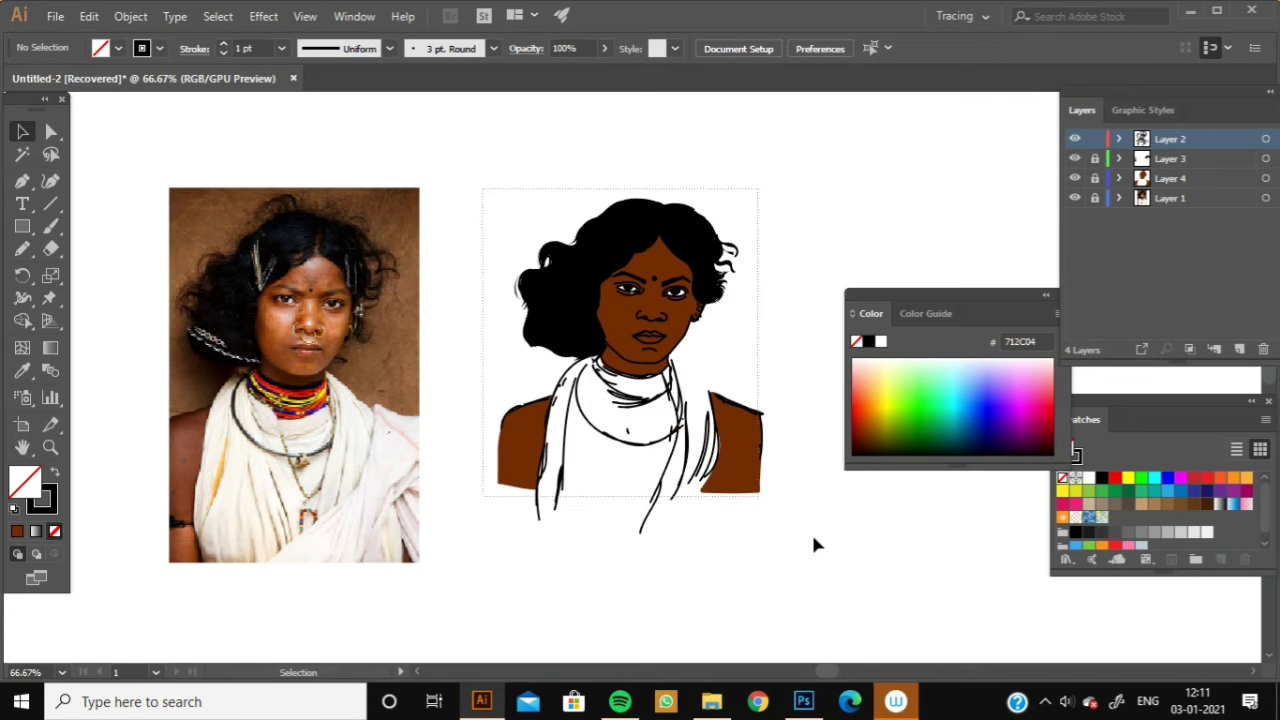
left_click(493, 48)
left_click(430, 130)
left_click(710, 128)
Draw a curved brush stroke across the bottom edge of the shawl.
scroll(600, 150, "up", 3)
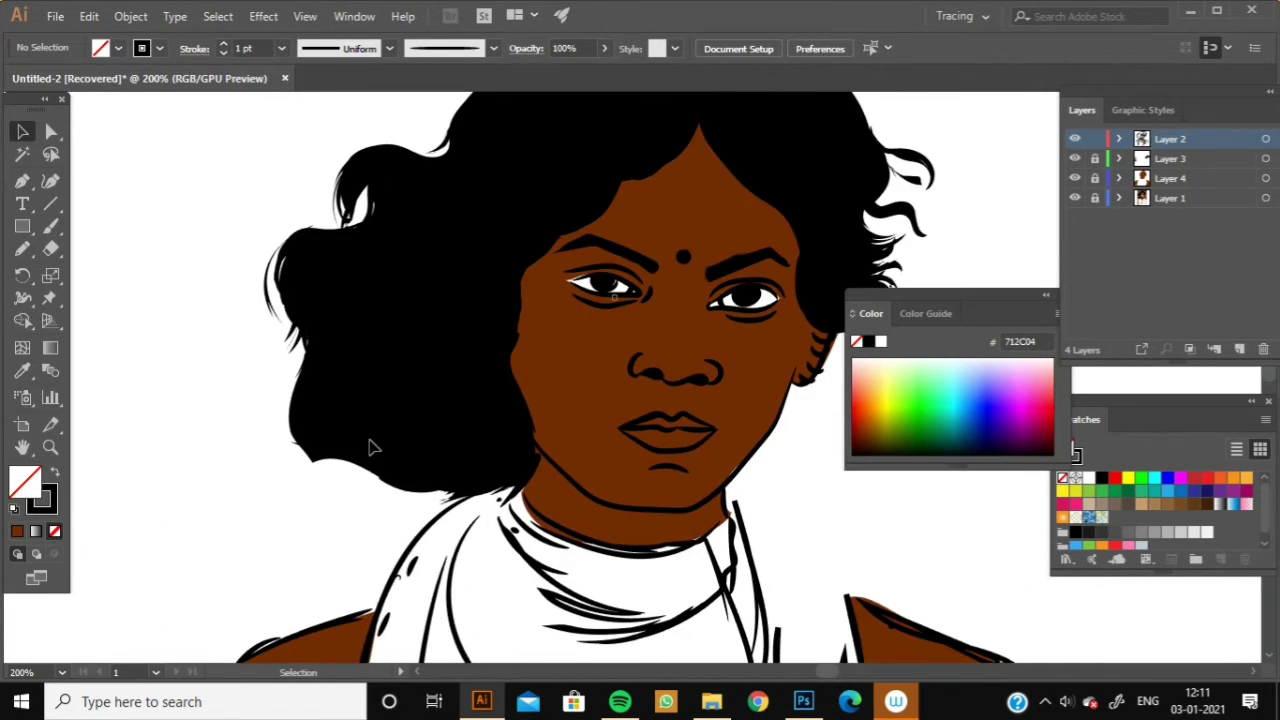
scroll(420, 440, "down", 3)
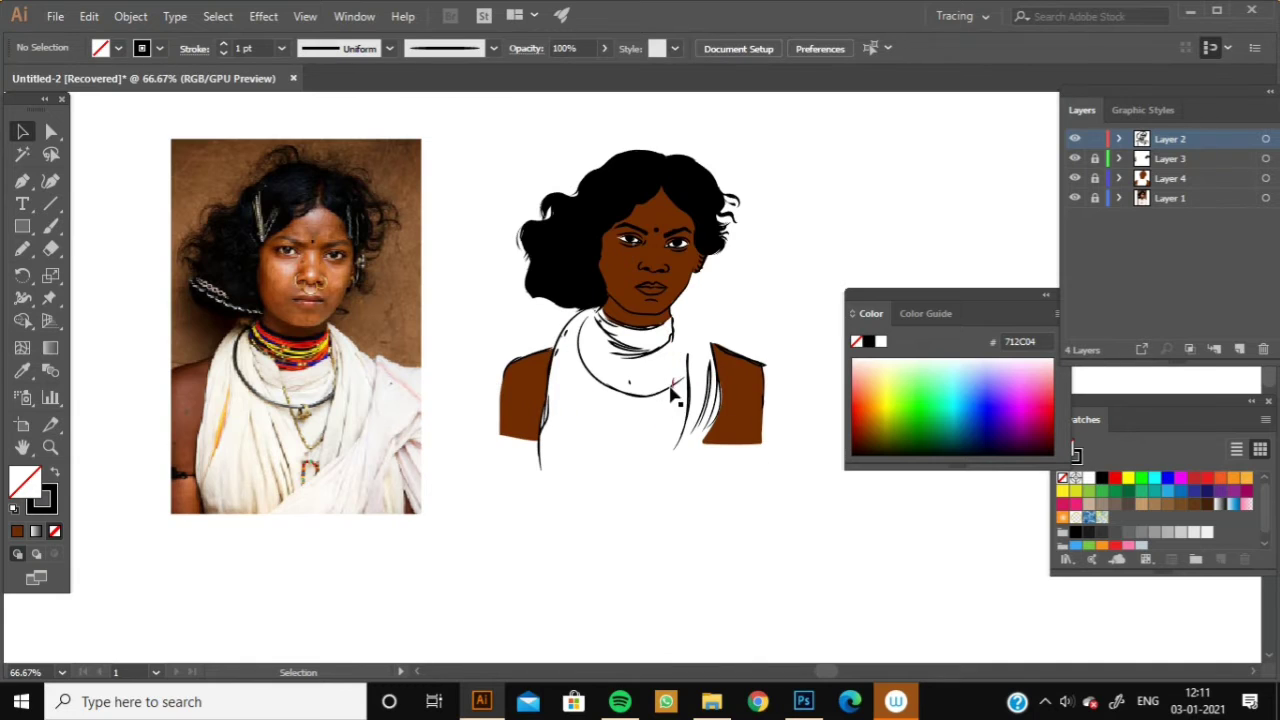
left_click(700, 438)
key("ctrl+shift+a")
key("b")
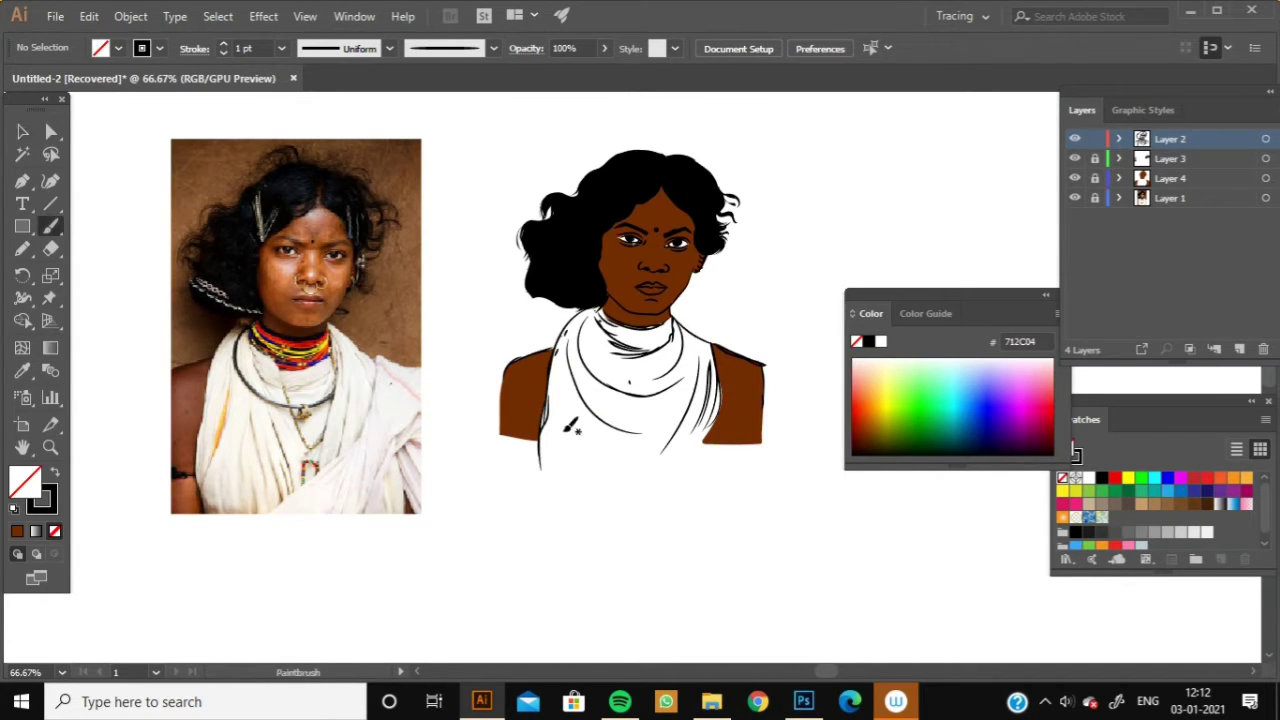
left_click_drag(540, 440, 700, 440)
key("v")
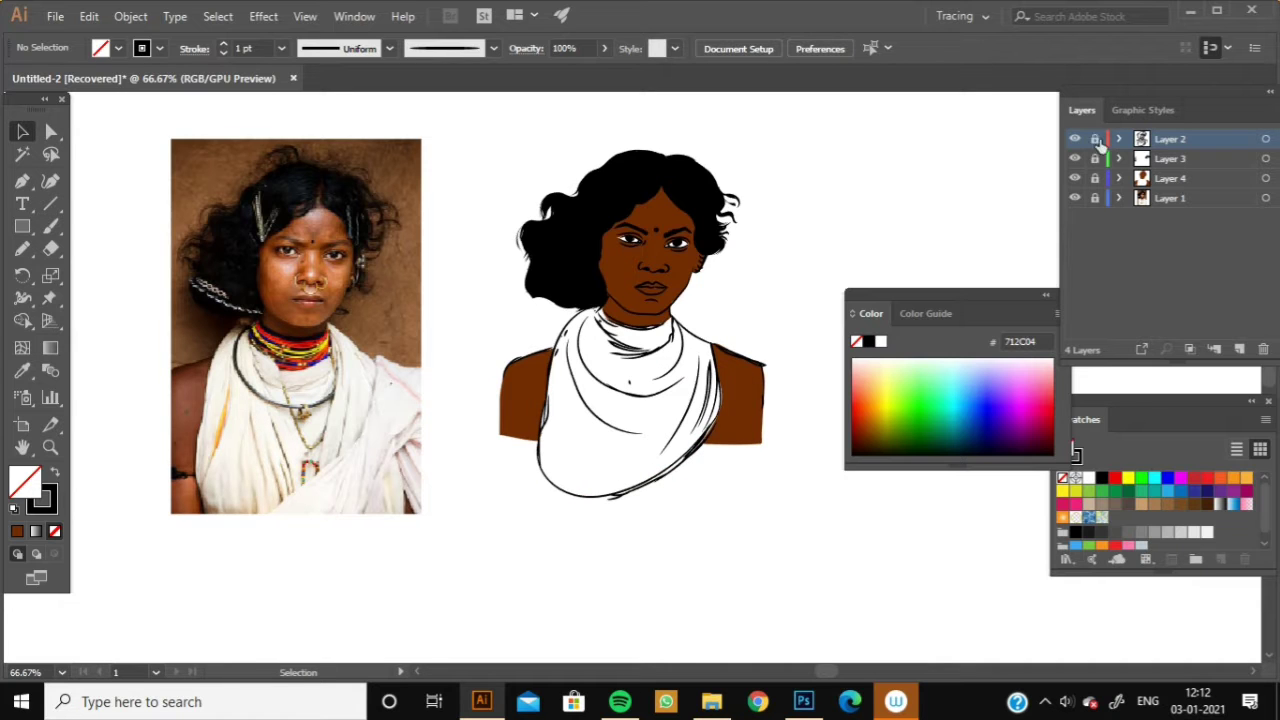
left_click(1180, 158)
Sample the photo's lip colour and draw the lip shape filled dark maroon 430009.
key("i")
scroll(300, 290, "up", 3)
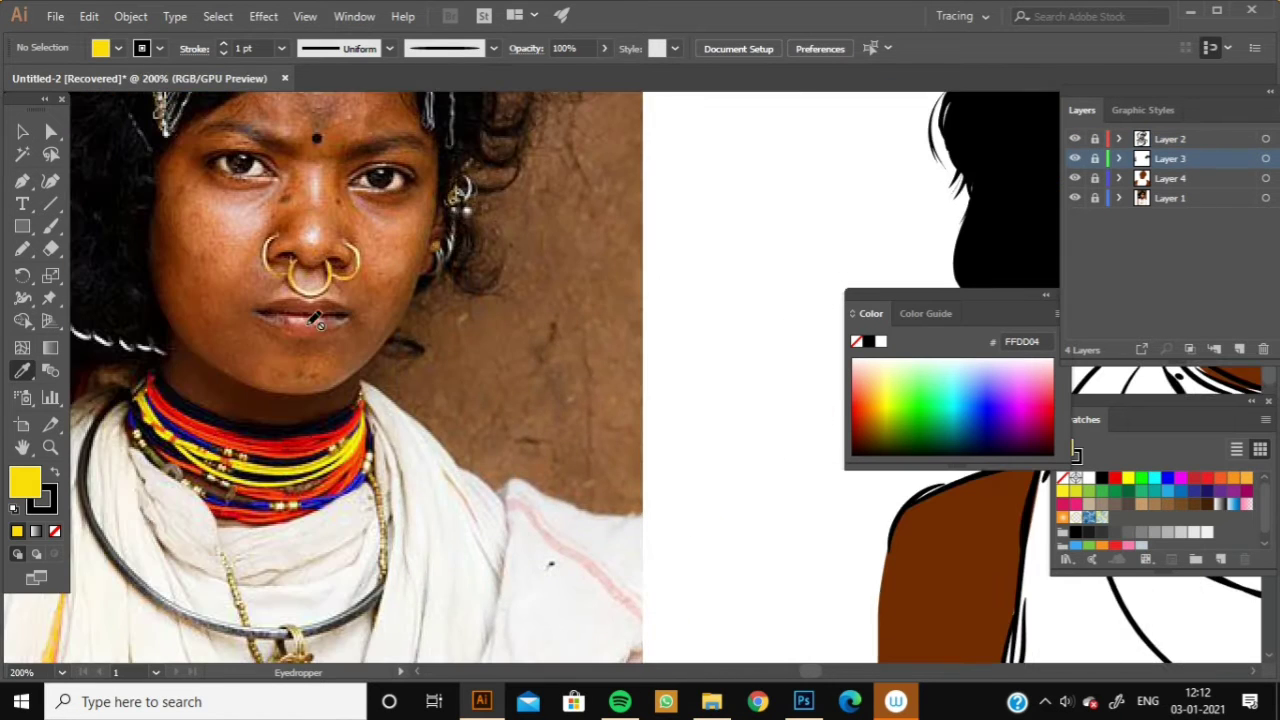
left_click(315, 320)
key("n")
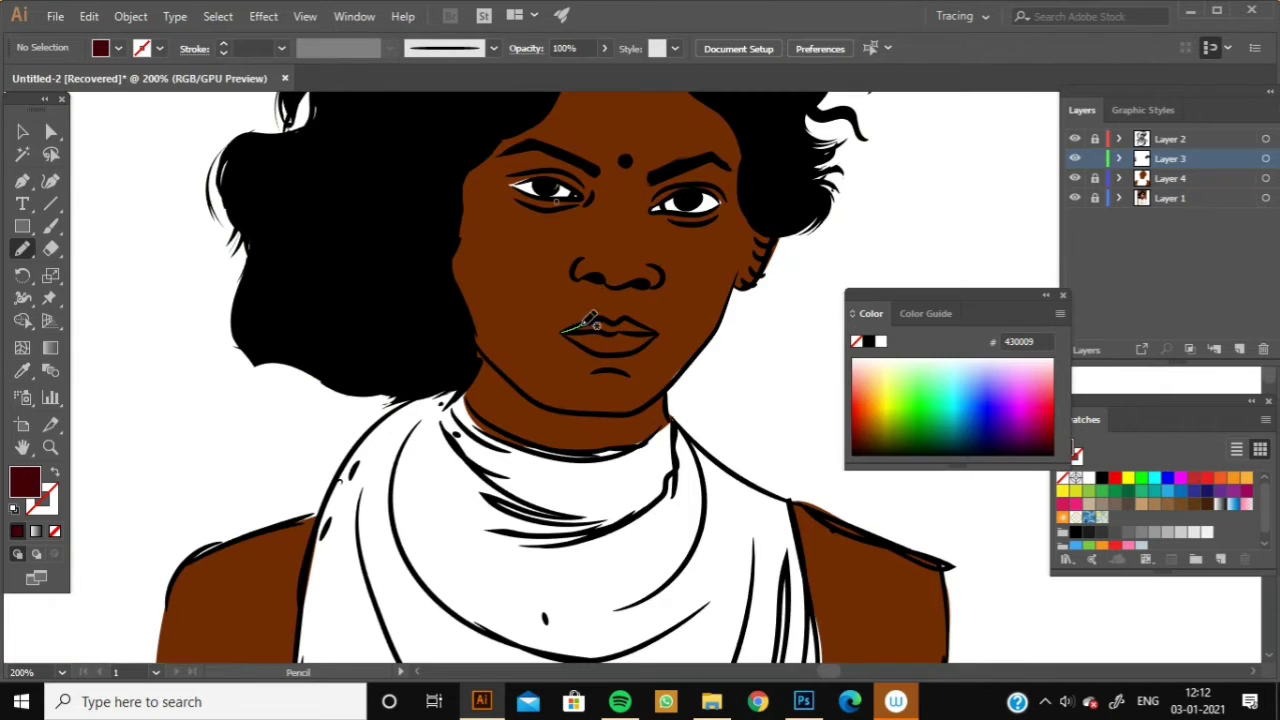
left_click_drag(583, 325, 656, 332)
key("comma")
key("v")
left_click(175, 289)
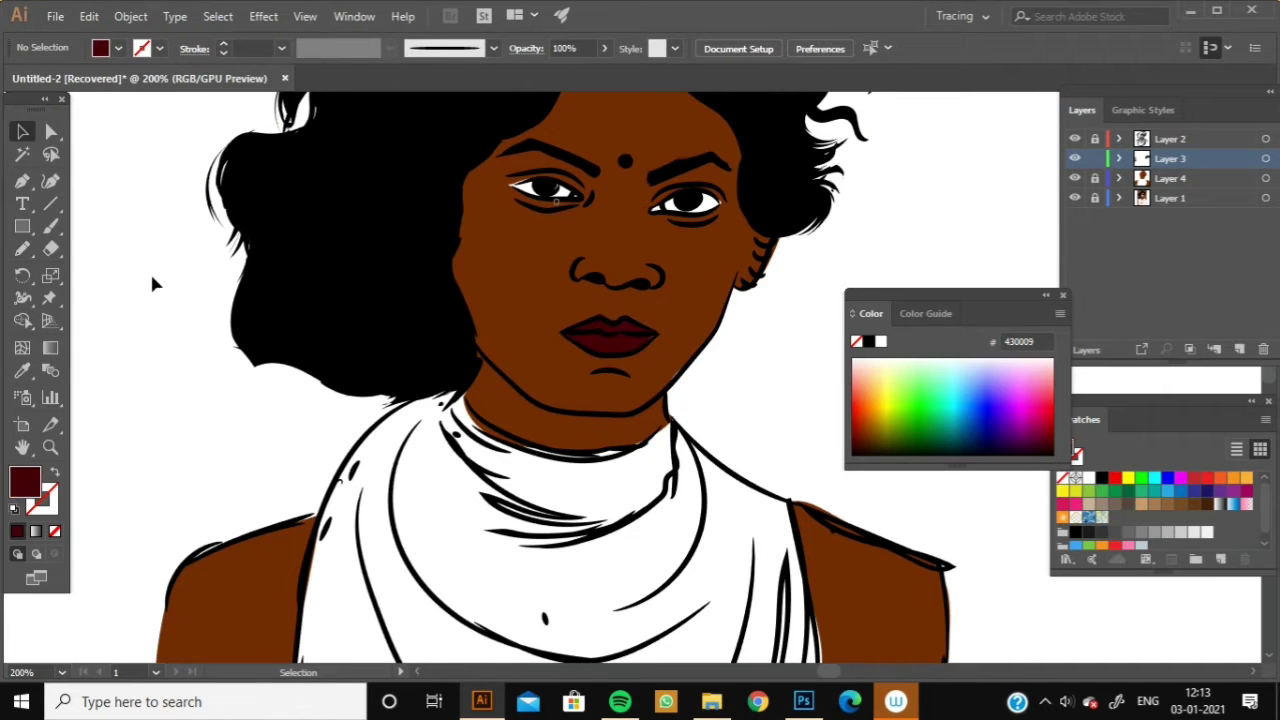
Pencil-trace an outline around the whole shawl.
key("ctrl+minus")
key("ctrl+minus")
key("ctrl+minus")
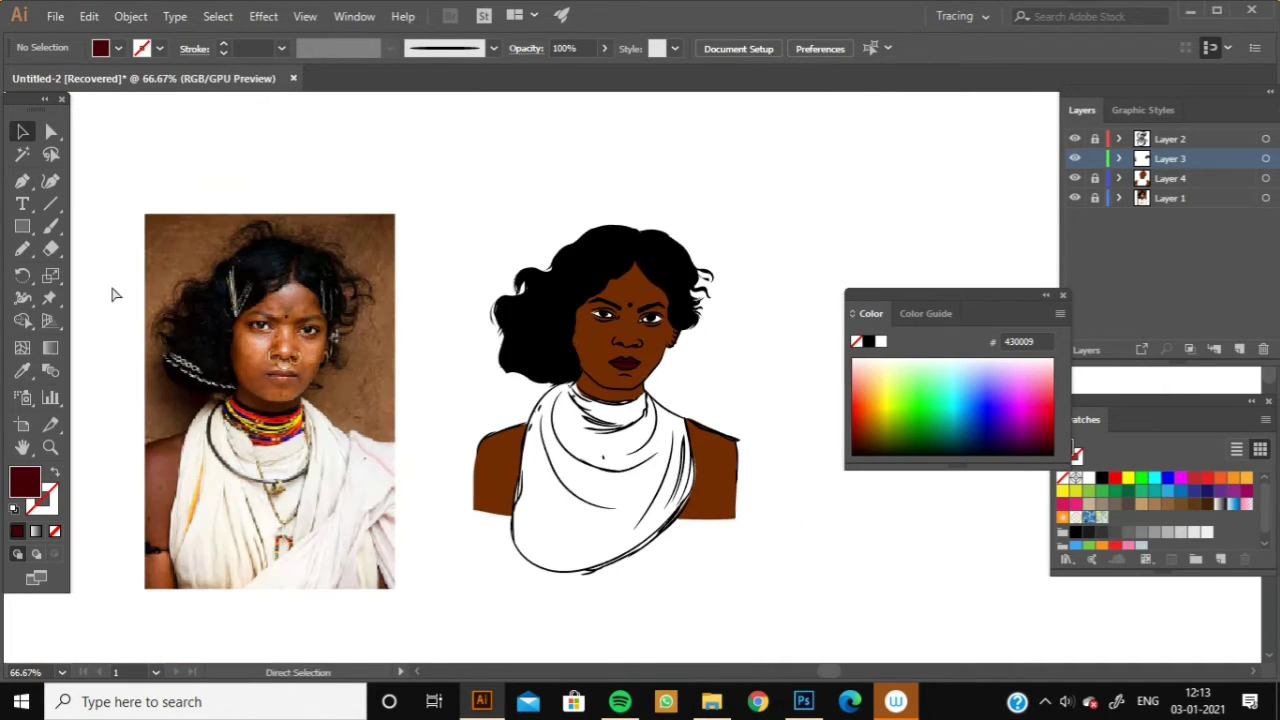
key("n")
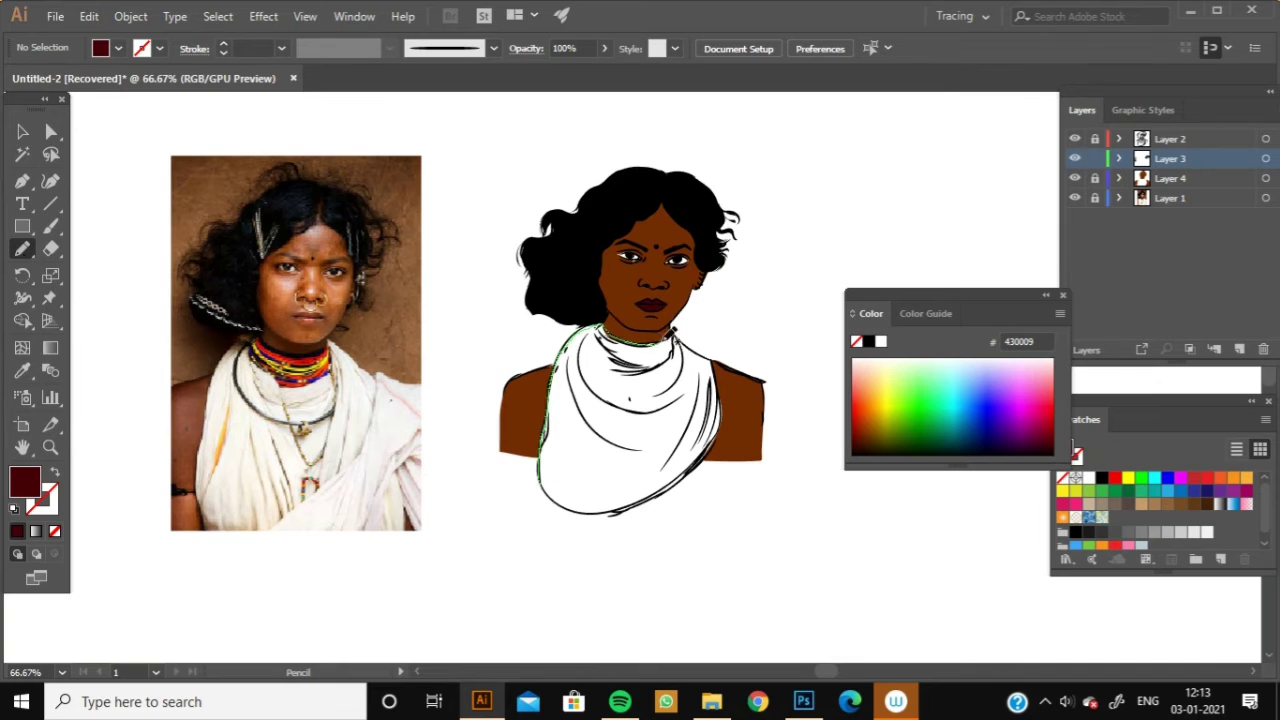
left_click_drag(728, 397, 640, 514)
Fill the traced shawl shape with light grey E6E6E6.
left_click(1195, 532)
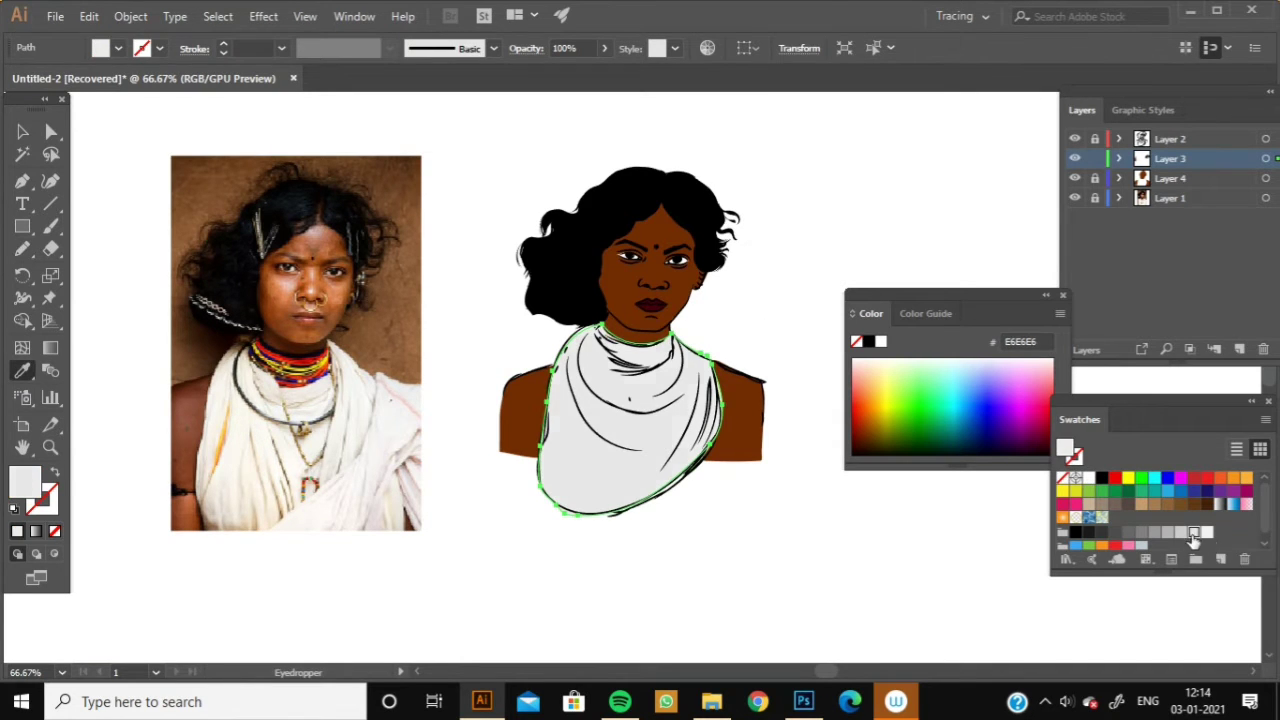
left_click(826, 251)
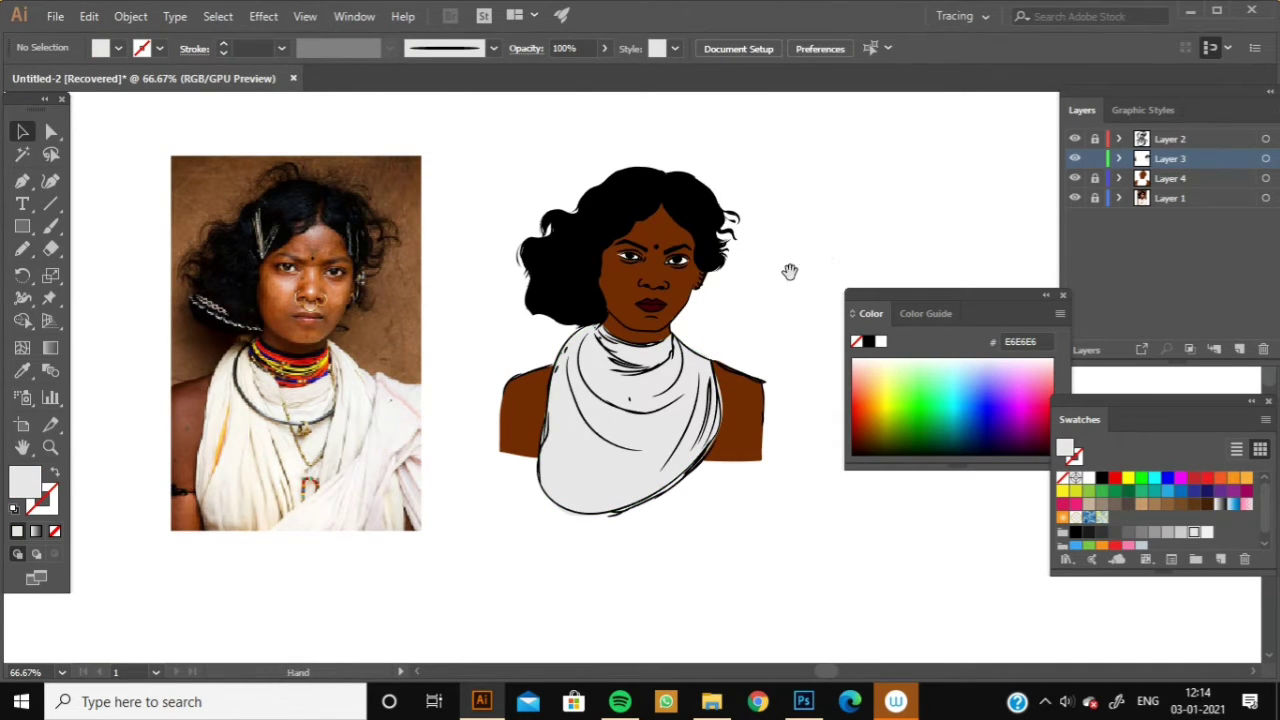
left_click_drag(789, 271, 753, 318)
key("l")
key("ctrl+plus")
Draw a long flat ellipse, try defining a new brush from it, then delete it.
left_click_drag(140, 222, 1060, 240)
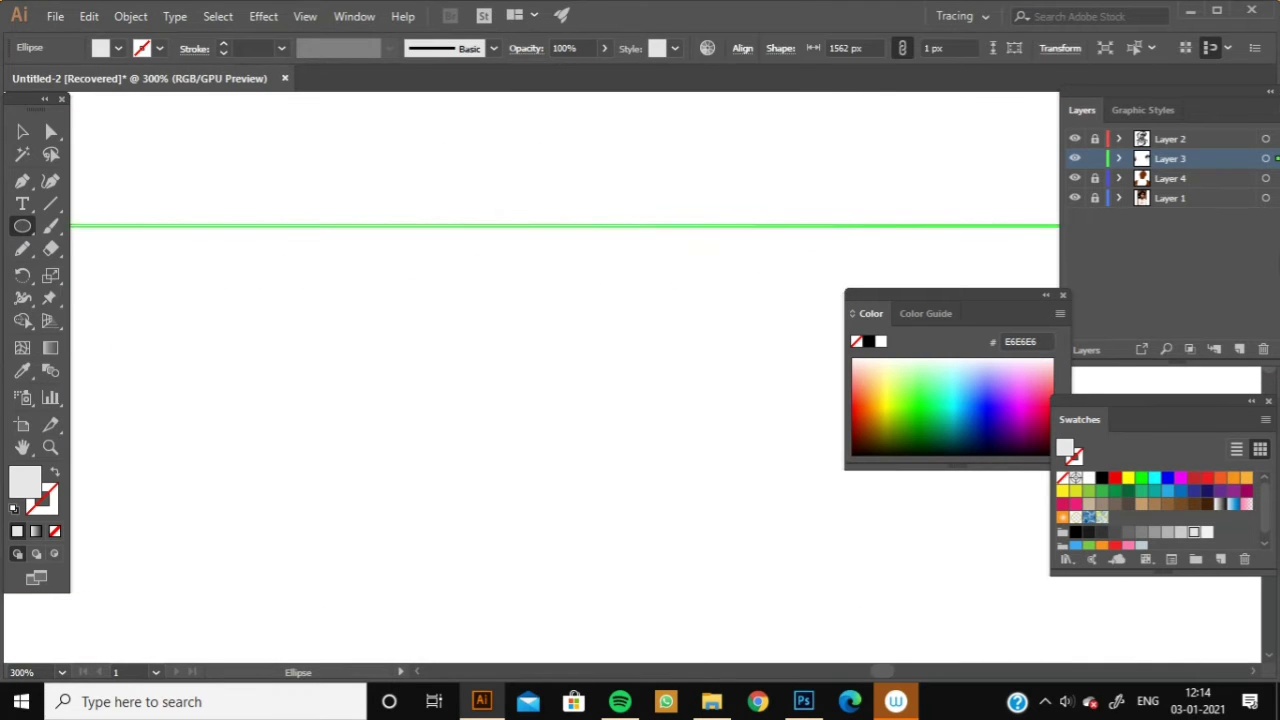
left_click(493, 48)
left_click(447, 197)
key("Return")
key("Return")
key("Delete")
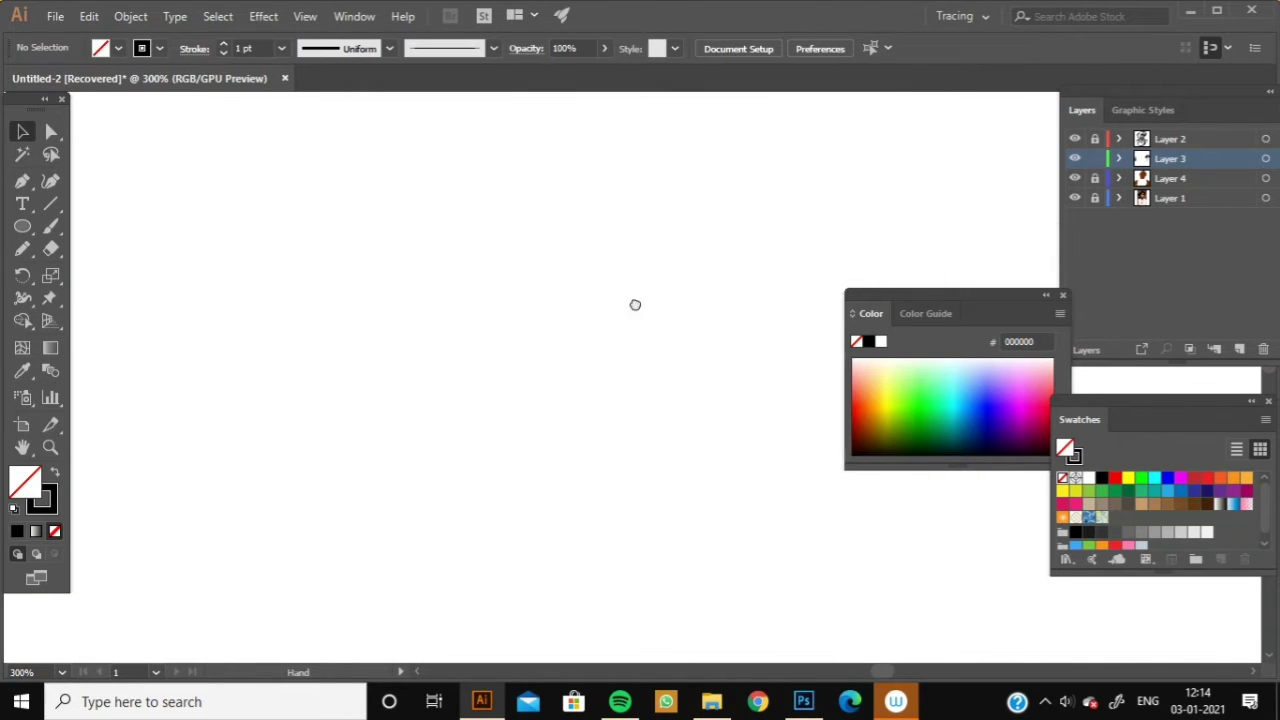
key("ctrl+0")
scroll(520, 531, "up", 5)
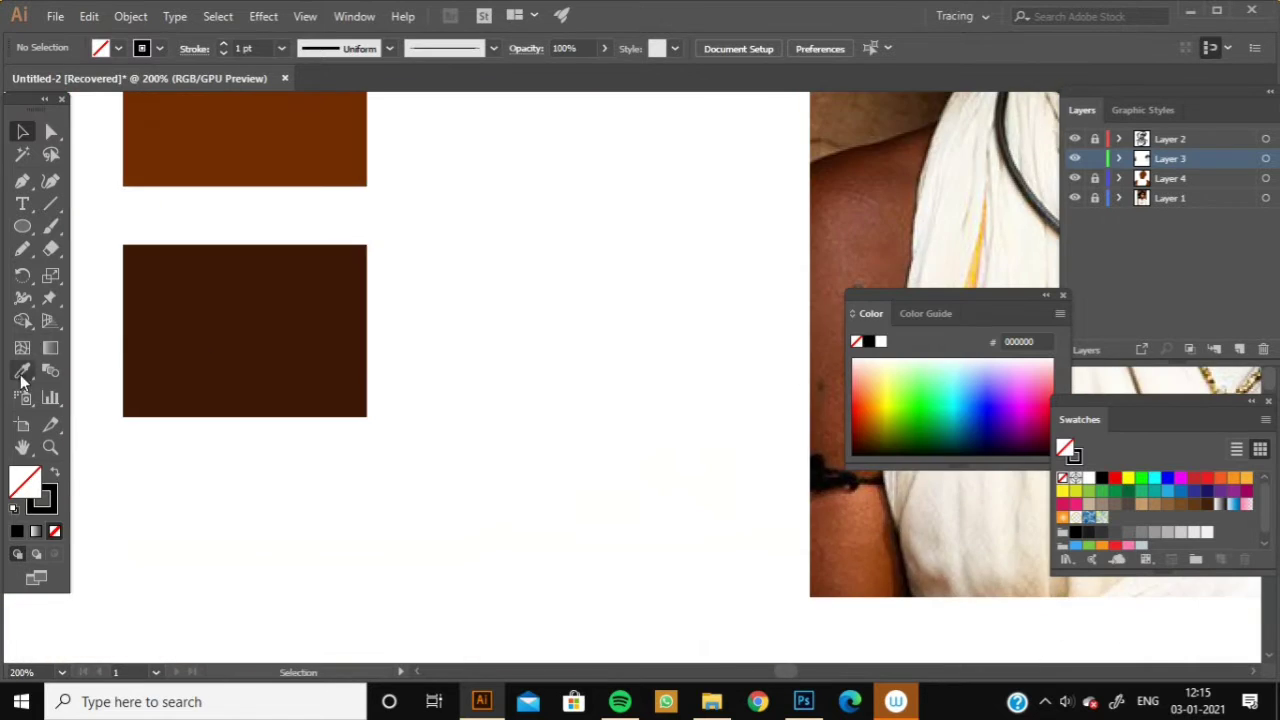
Make the dark brown 3E1908 chip the brush stroke colour and paint along the left eye.
left_click(240, 400)
key("b")
left_click_drag(1000, 250, 726, 346)
key("shift+x")
key("ctrl+plus")
mouse_move(373, 133)
left_mouse_down()
mouse_move(188, 290)
mouse_move(350, 313)
left_mouse_up()
On a new layer, shade the left eye's upper lid, lower lid and underside dark brown.
key("ctrl+z")
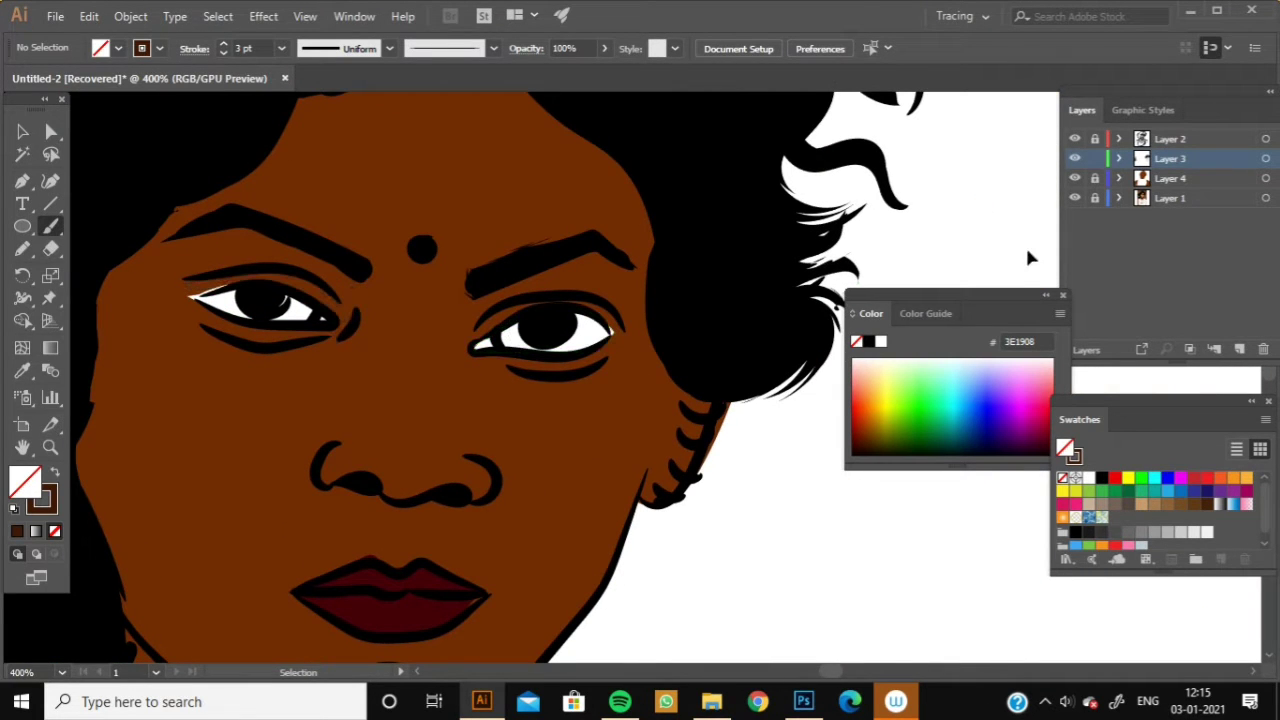
left_click(1214, 349)
left_click_drag(182, 290, 362, 302)
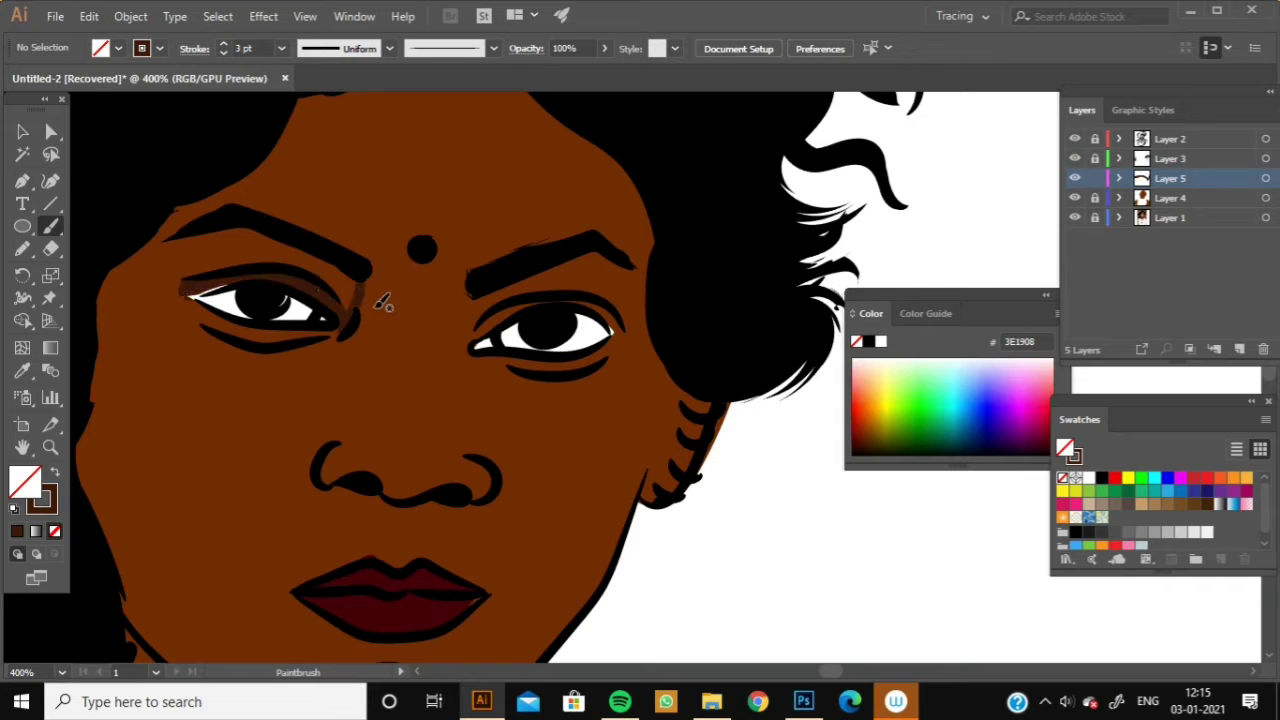
left_click_drag(312, 343, 308, 345)
left_click_drag(470, 342, 536, 299)
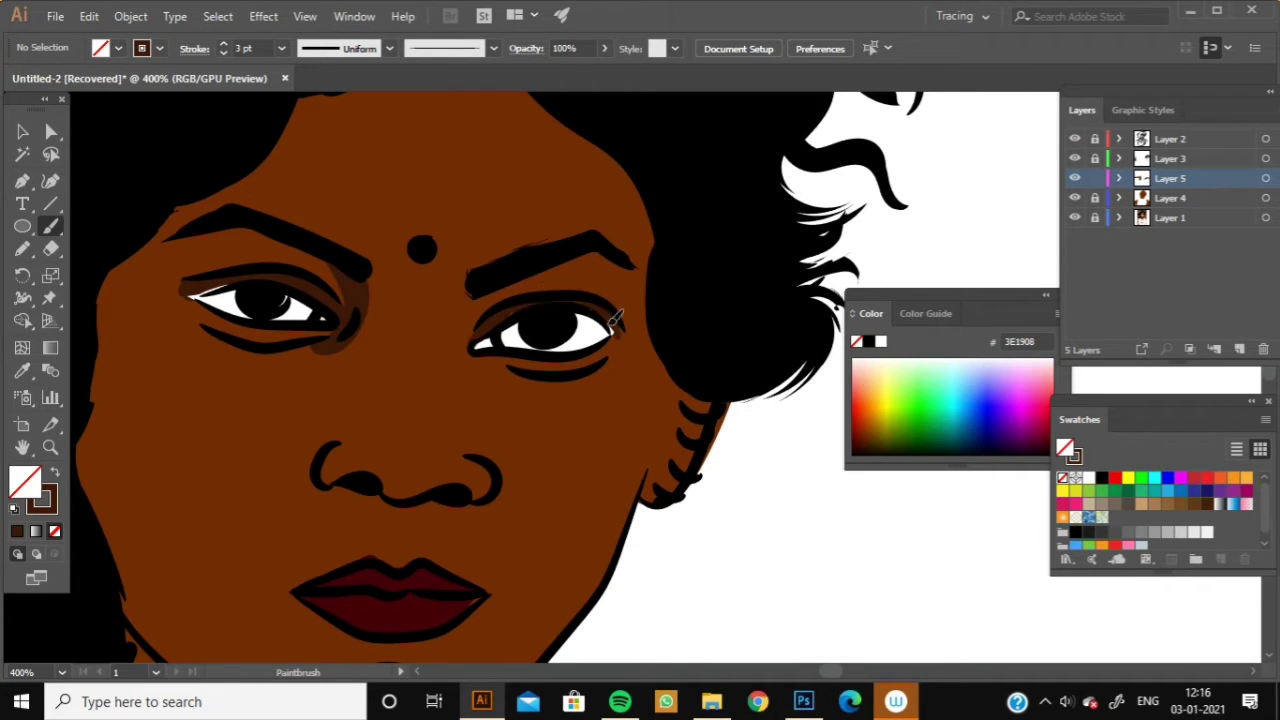
key("ctrl+z")
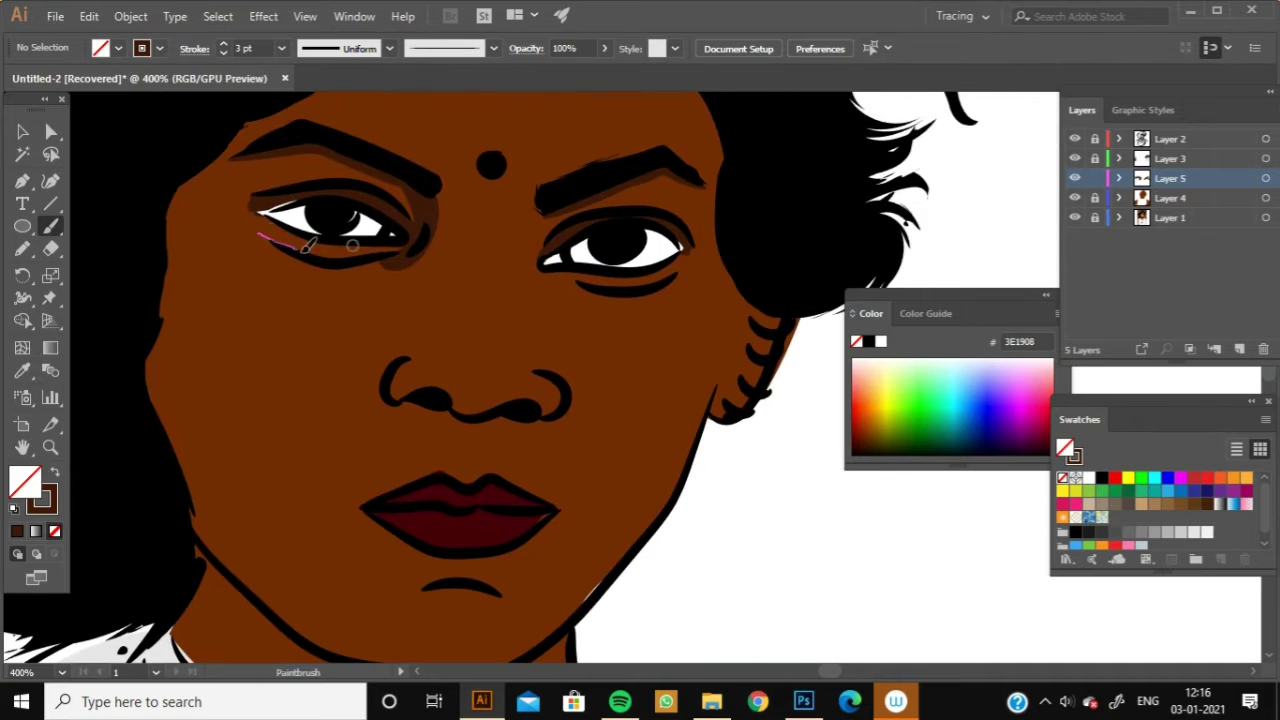
scroll(302, 246, "down", 2)
left_click_drag(258, 235, 405, 257)
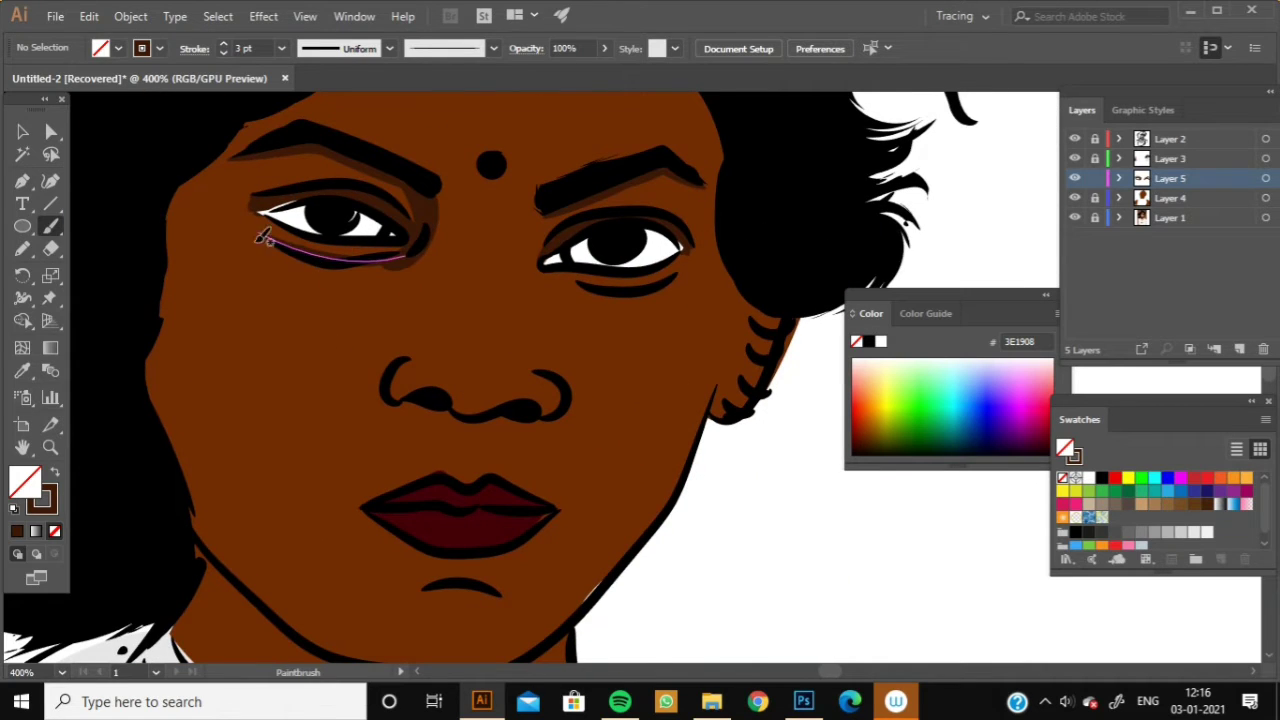
Add more dark brown shading strokes across the facial features.
scroll(545, 300, "down", 2)
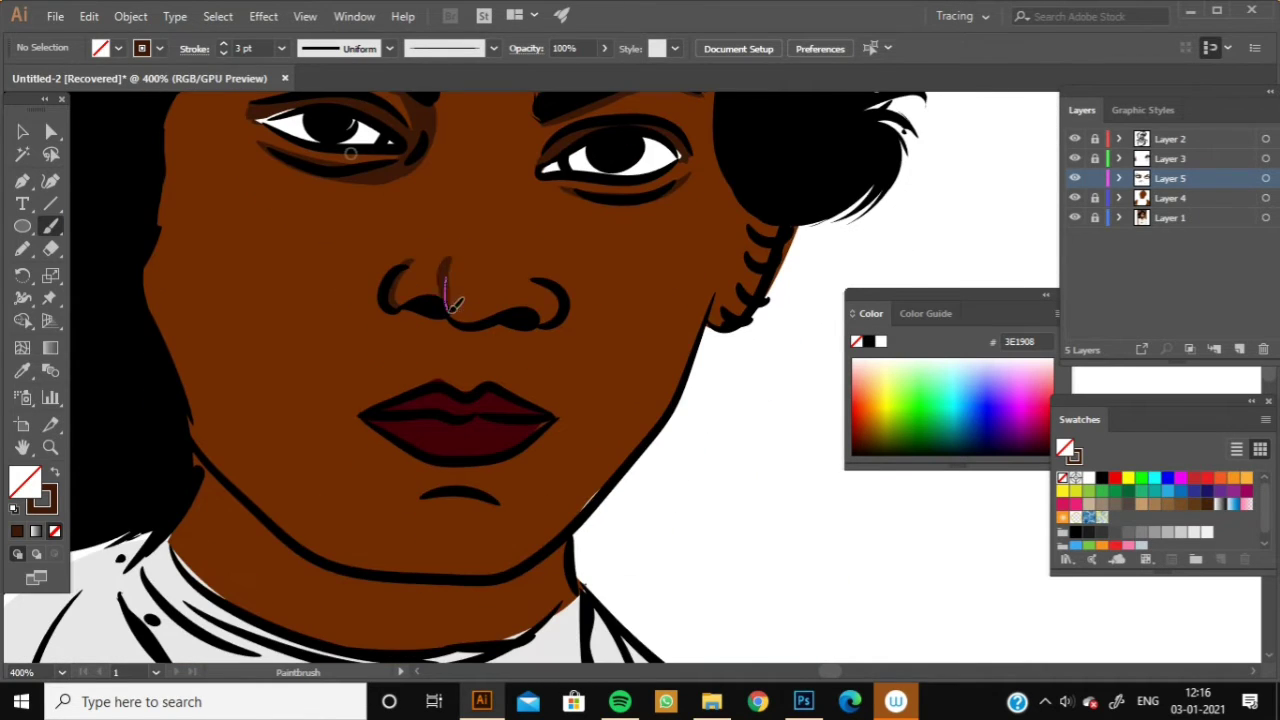
left_click_drag(548, 330, 557, 277)
scroll(486, 357, "up", 3)
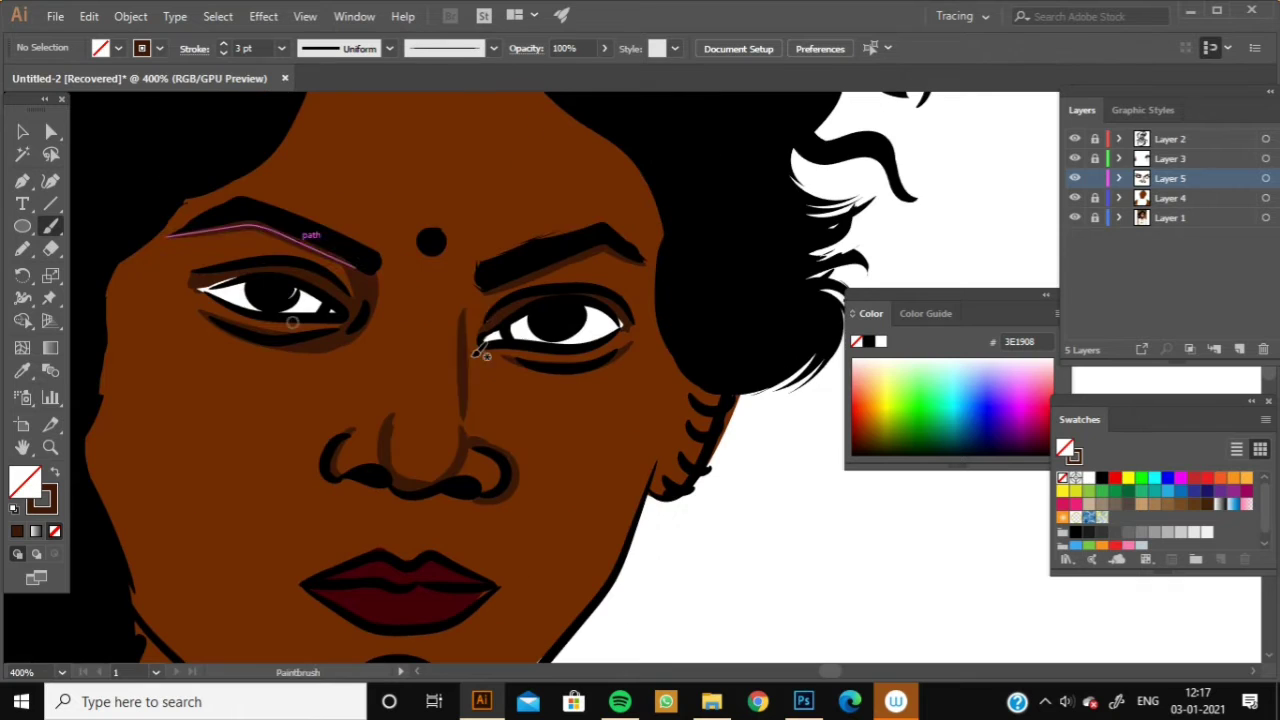
scroll(330, 358, "down", 5)
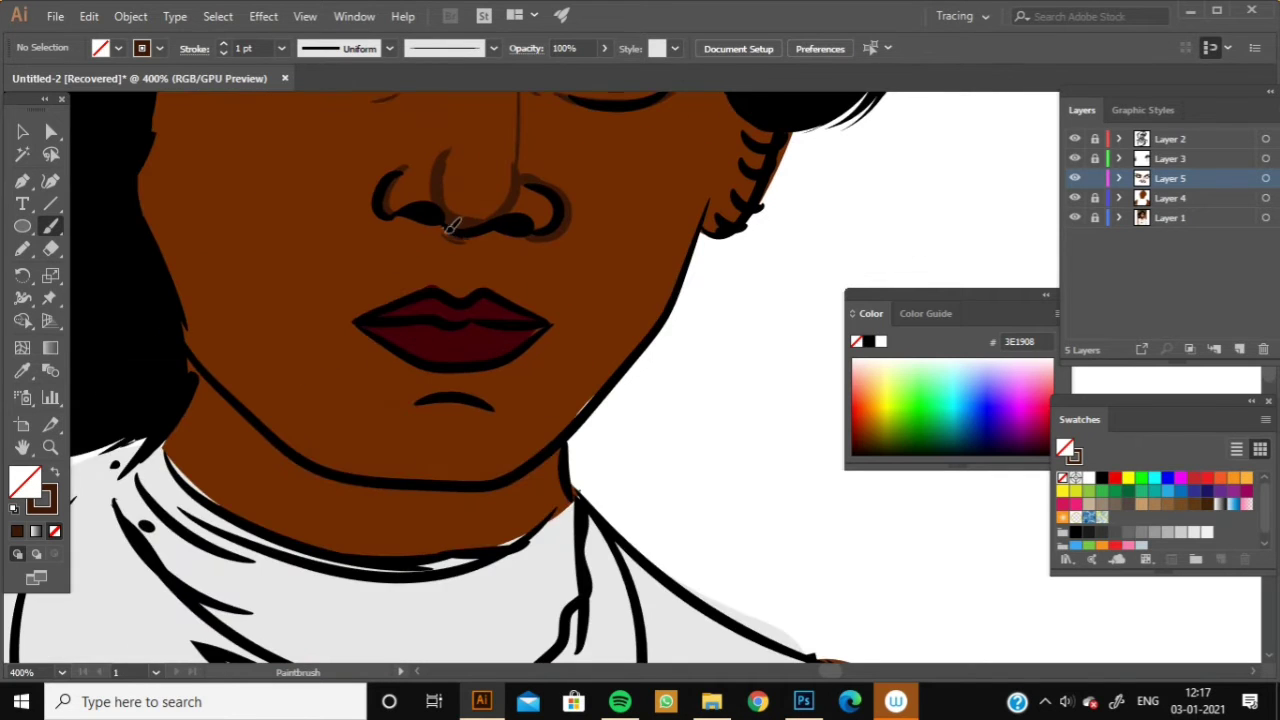
scroll(396, 222, "down", 3)
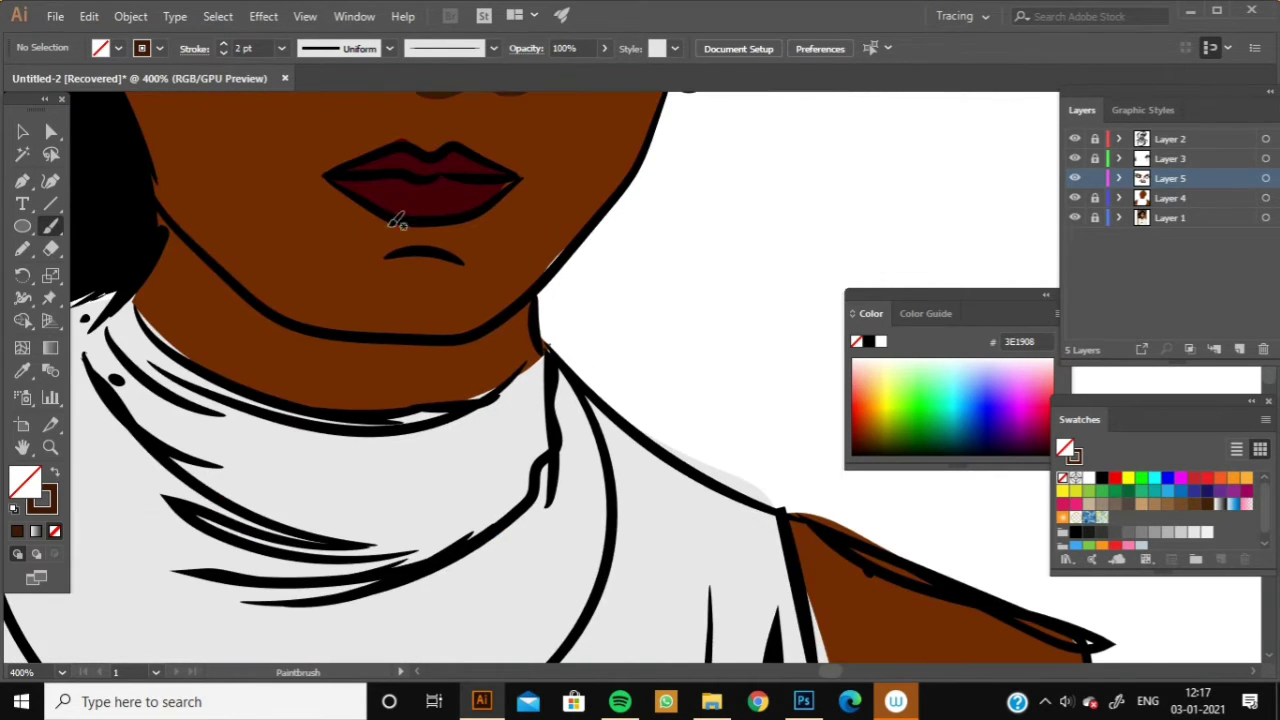
left_click_drag(457, 222, 460, 224)
scroll(477, 263, "up", 6)
left_click_drag(624, 398, 657, 277)
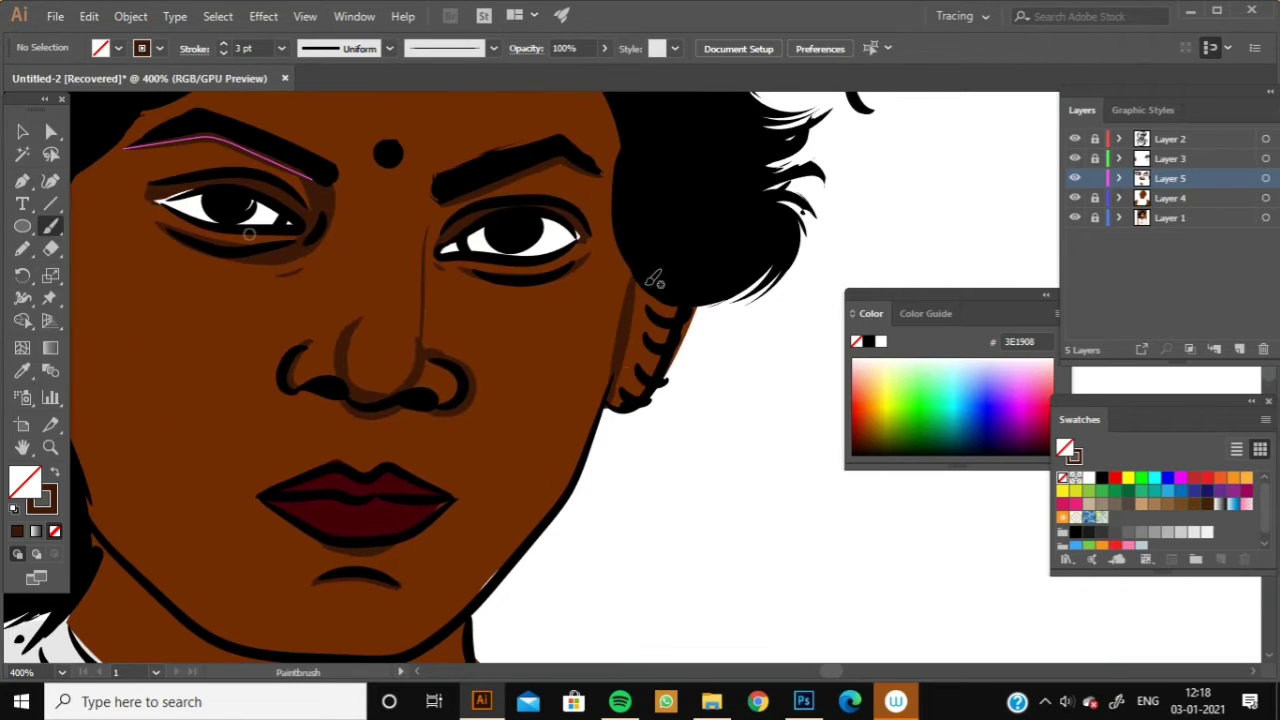
scroll(658, 333, "up", 5)
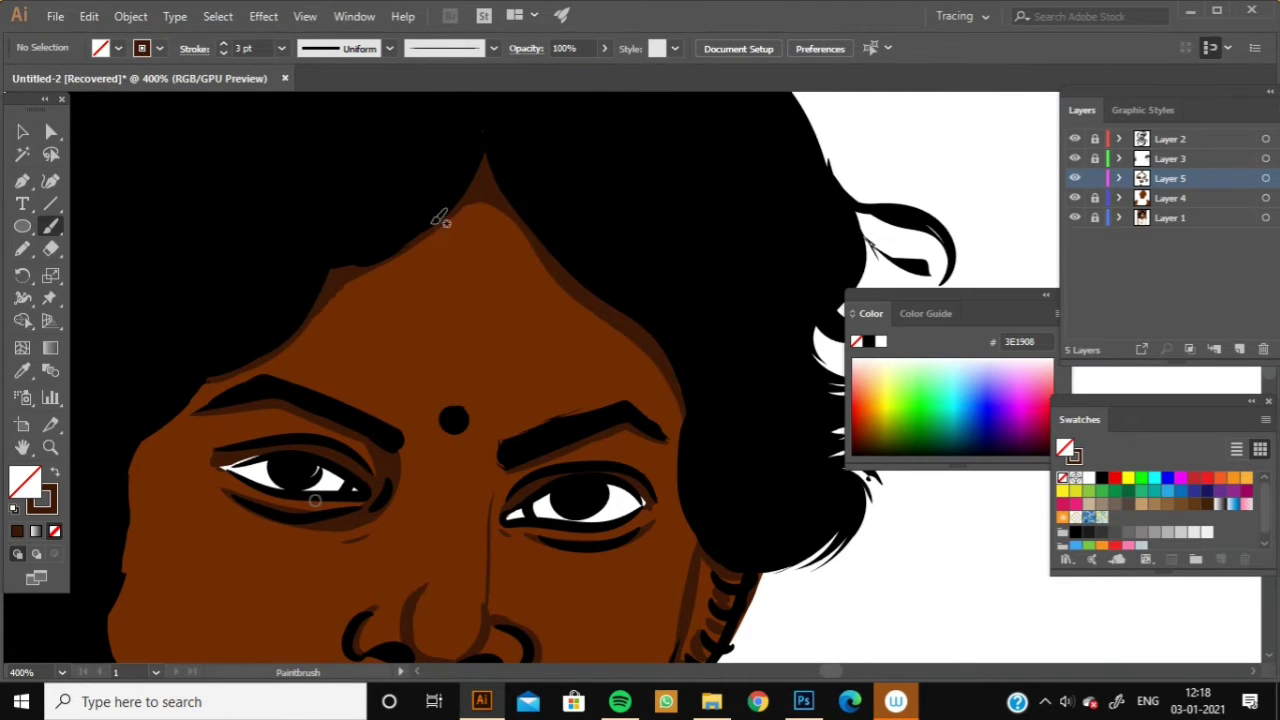
scroll(440, 217, "down", 3)
Shade the left cheek, beneath the jawline and the neck up to the chin.
left_click_drag(231, 476, 237, 437)
scroll(343, 337, "down", 2)
scroll(300, 340, "down", 2)
mouse_move(264, 323)
left_mouse_down()
mouse_move(278, 355)
mouse_move(565, 386)
left_mouse_up()
scroll(692, 433, "down", 3)
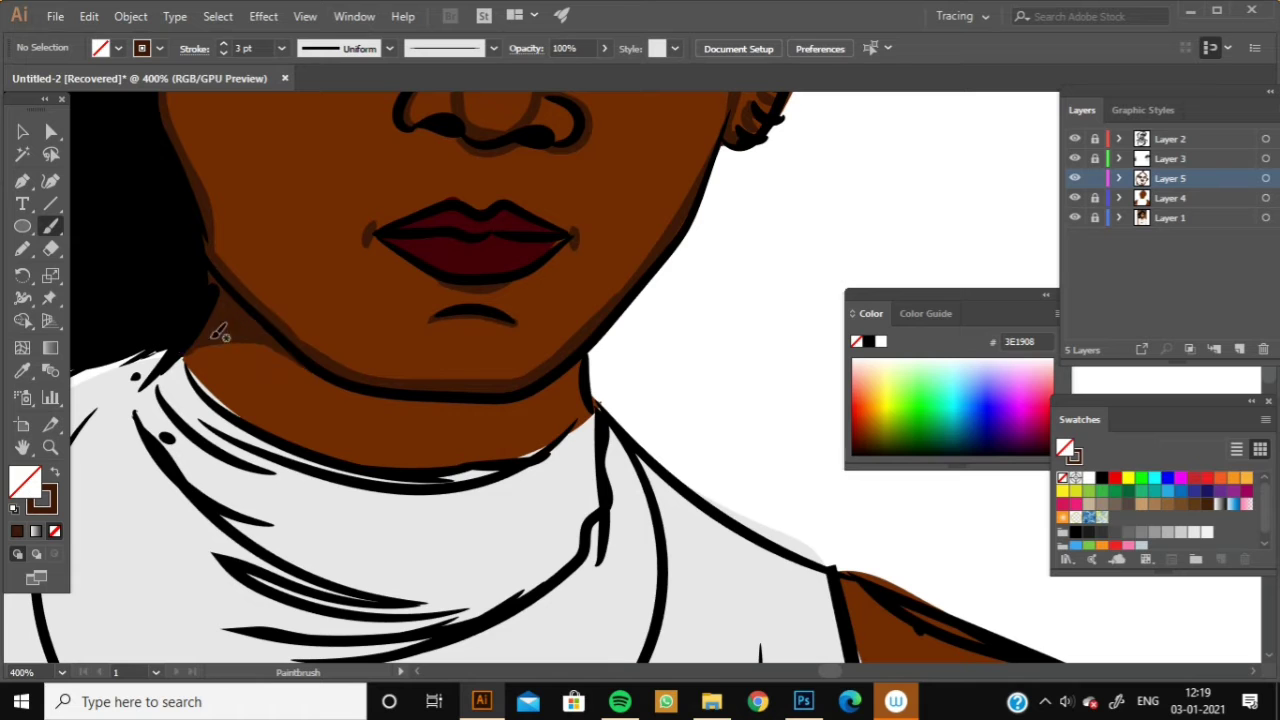
left_click_drag(214, 330, 570, 396)
left_click_drag(229, 371, 557, 383)
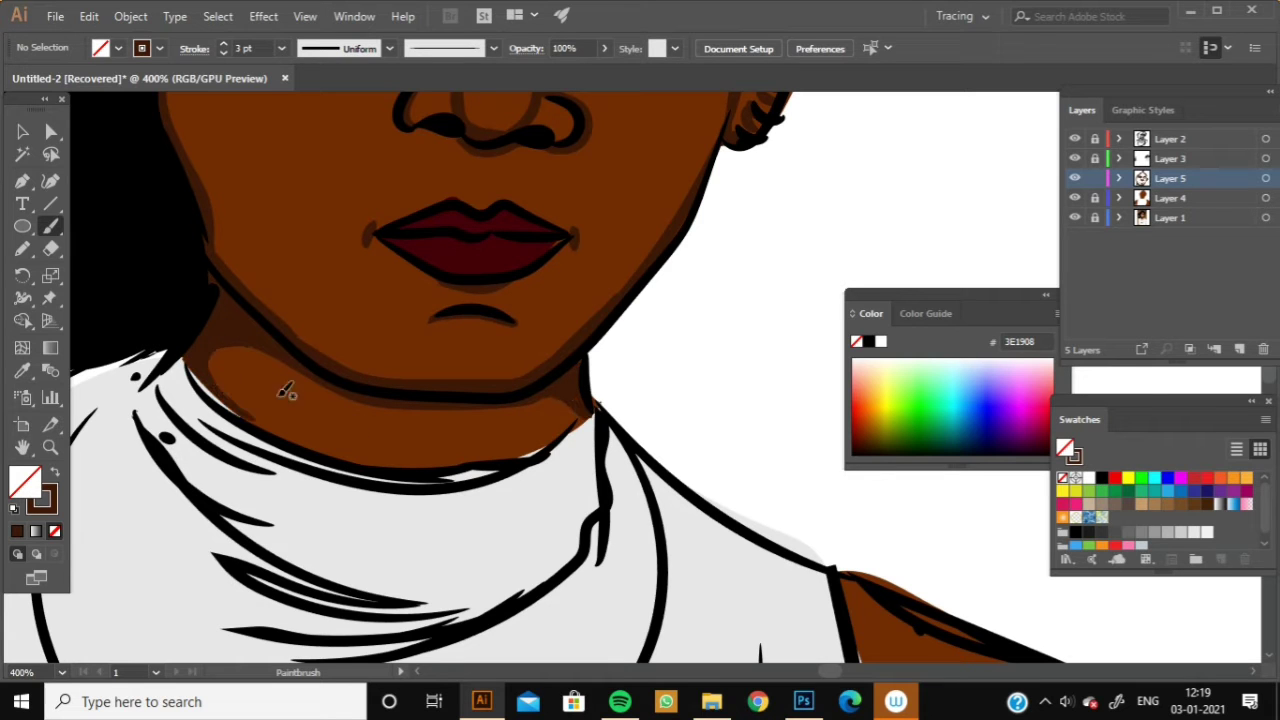
key("ctrl+minus")
key("ctrl+minus")
key("ctrl+minus")
Paint dark shading along the top, right and left edges of the left shoulder.
scroll(437, 413, "left", 2)
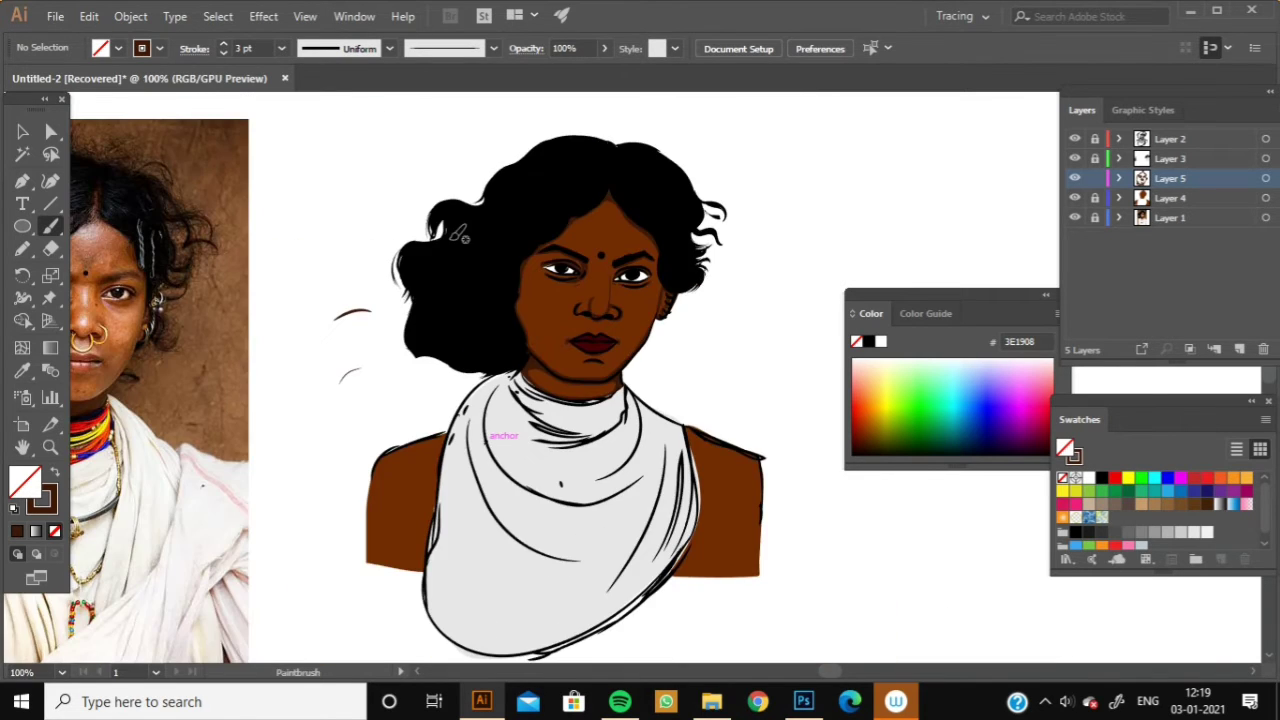
scroll(437, 413, "left", 3)
key("ctrl+plus")
key("ctrl+plus")
left_click_drag(214, 429, 392, 214)
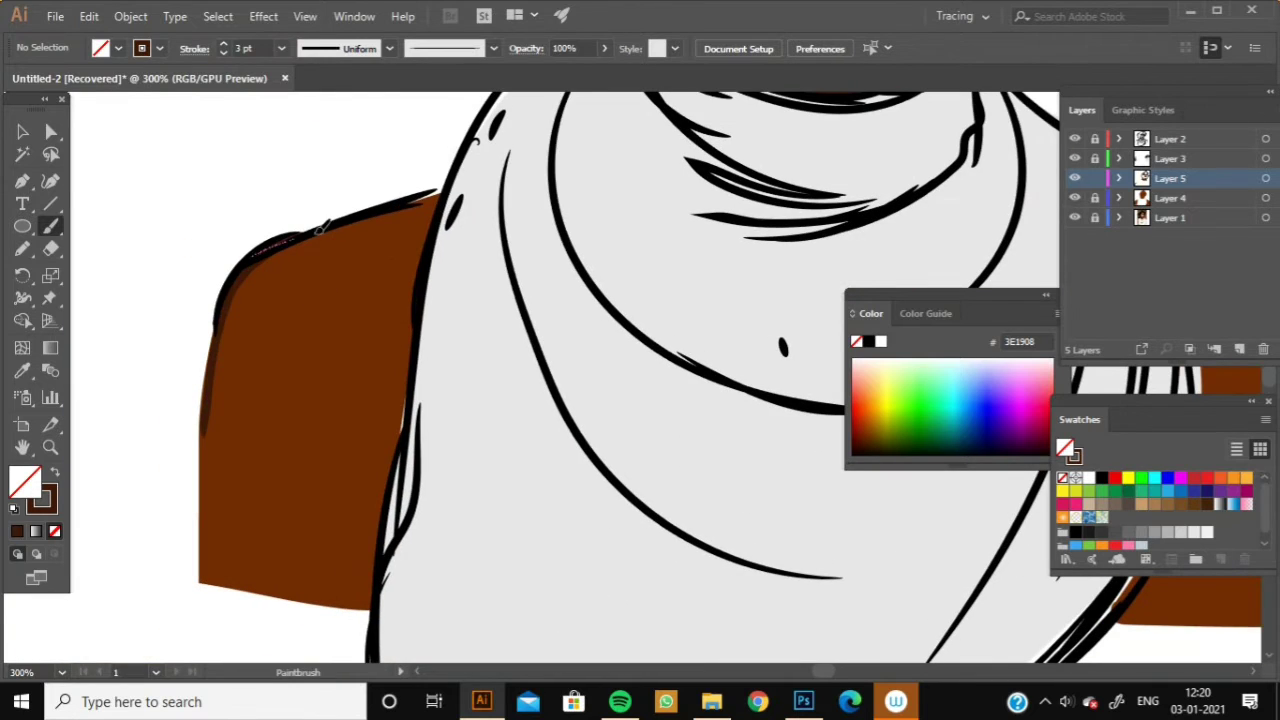
left_click_drag(425, 255, 392, 472)
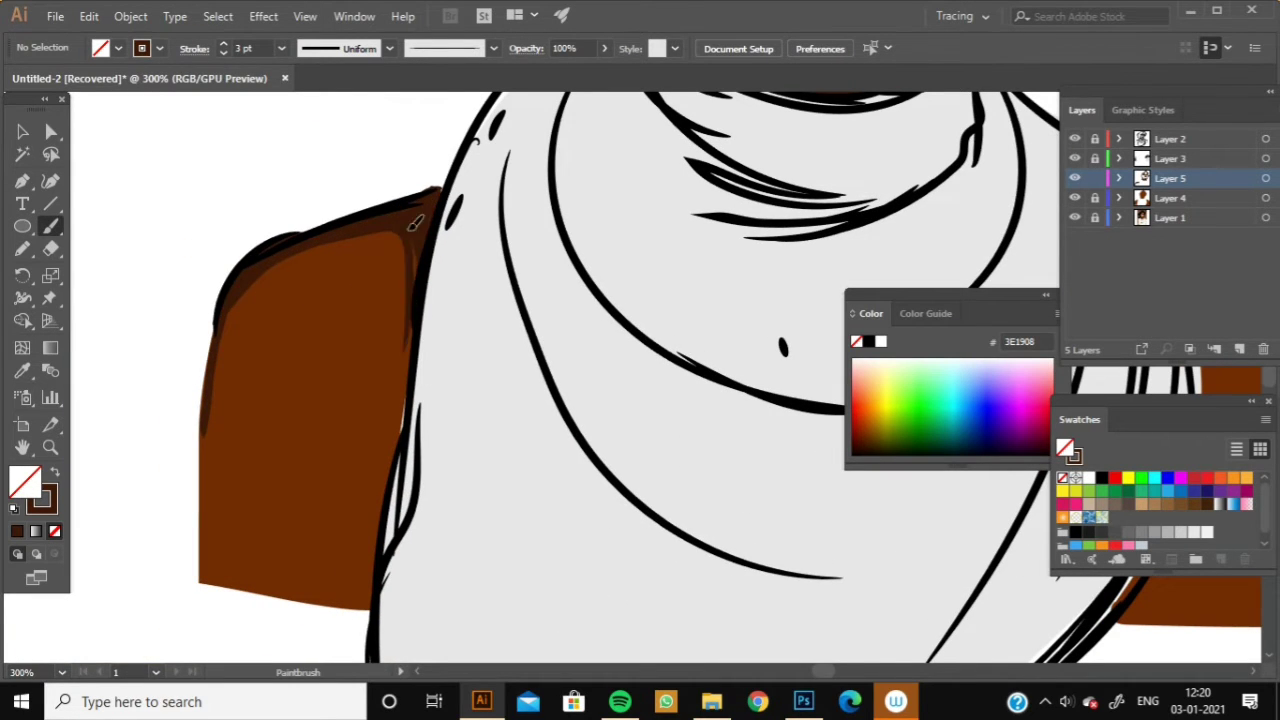
scroll(392, 472, "down", 3)
left_click_drag(218, 442, 216, 255)
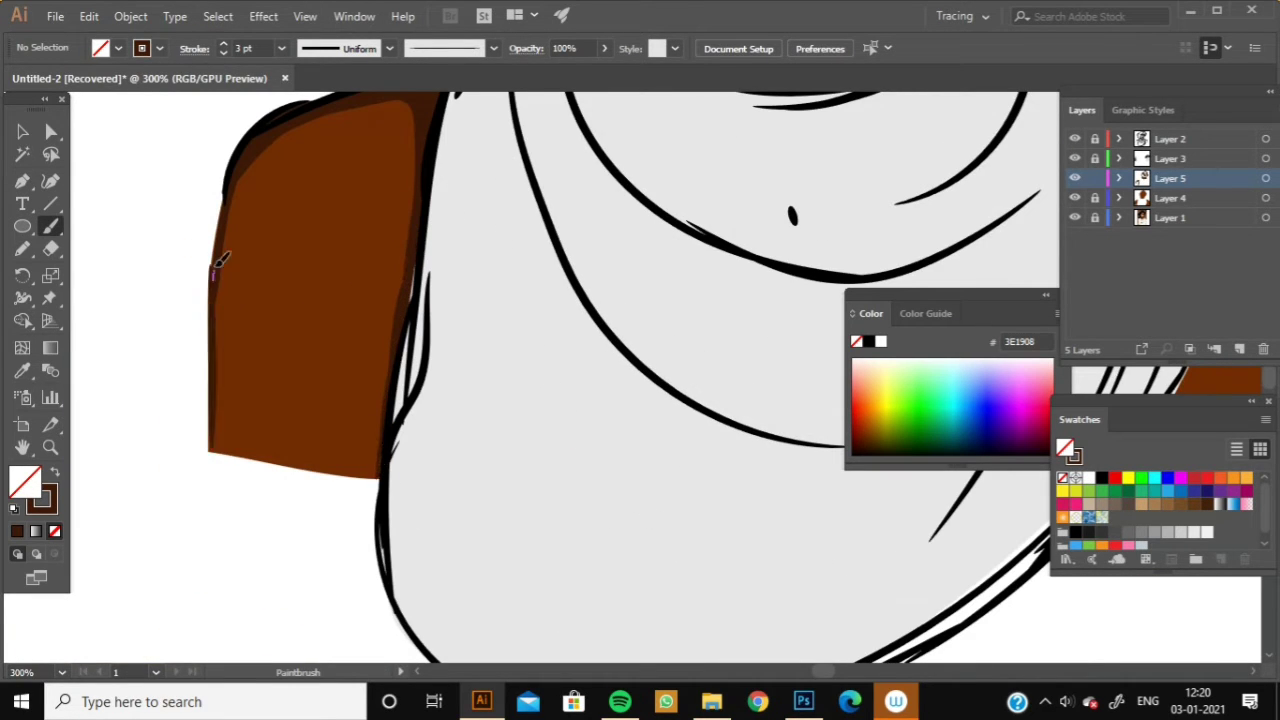
Paint dark shading along the top, outer, left and lower edges of the right shoulder.
scroll(368, 147, "right", 5)
mouse_move(369, 153)
left_mouse_down()
mouse_move(527, 226)
mouse_move(583, 291)
left_mouse_up()
left_click_drag(596, 428, 586, 571)
scroll(586, 571, "down", 3)
scroll(586, 571, "left", 1)
left_click_drag(390, 465, 470, 285)
left_click_drag(417, 420, 419, 458)
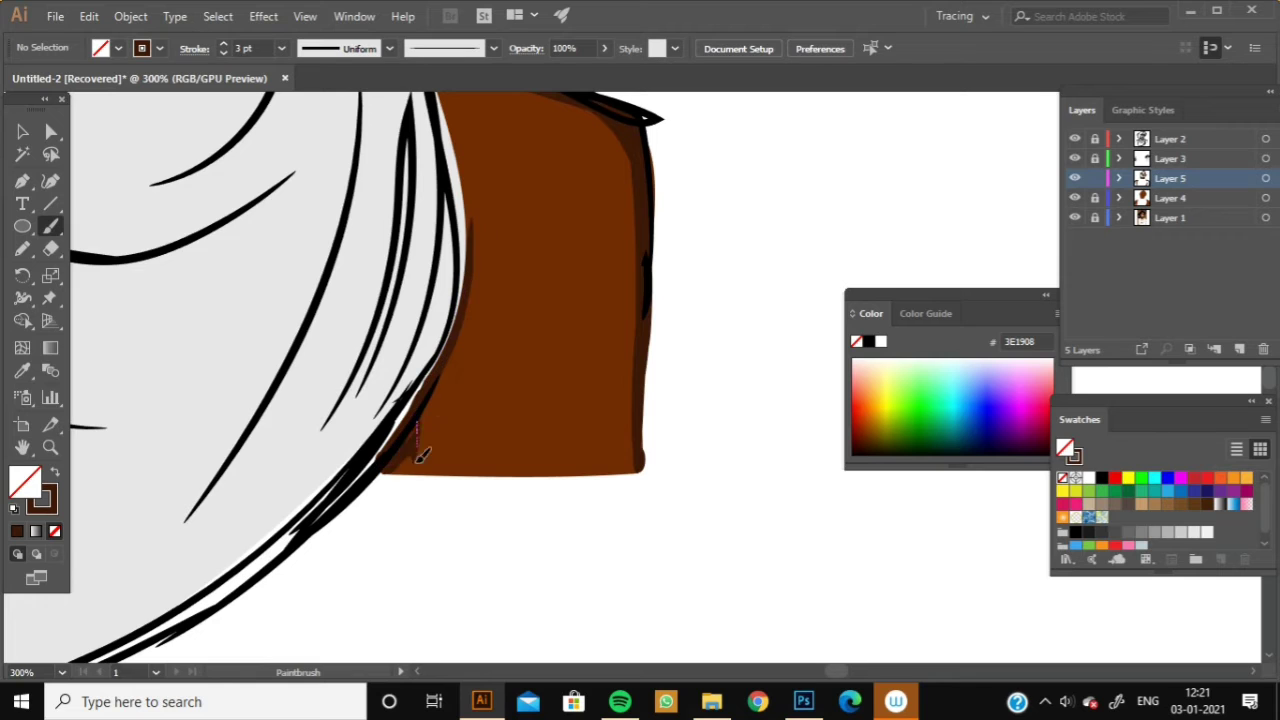
scroll(403, 470, "up", 2)
scroll(403, 470, "up", 1)
mouse_move(450, 230)
left_mouse_down()
mouse_move(455, 272)
mouse_move(428, 258)
left_mouse_up()
Shade the neck under the chin, just above the collar.
scroll(586, 322, "up", 4)
scroll(586, 322, "left", 3)
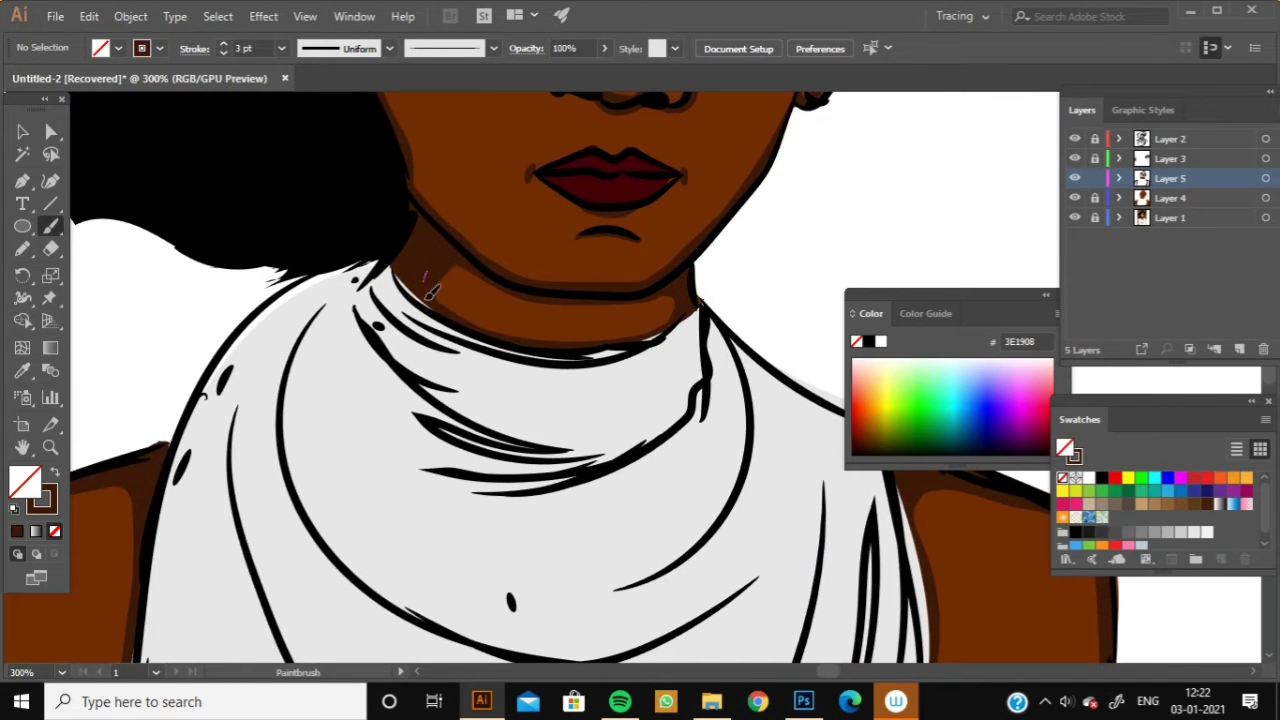
left_click_drag(605, 344, 662, 322)
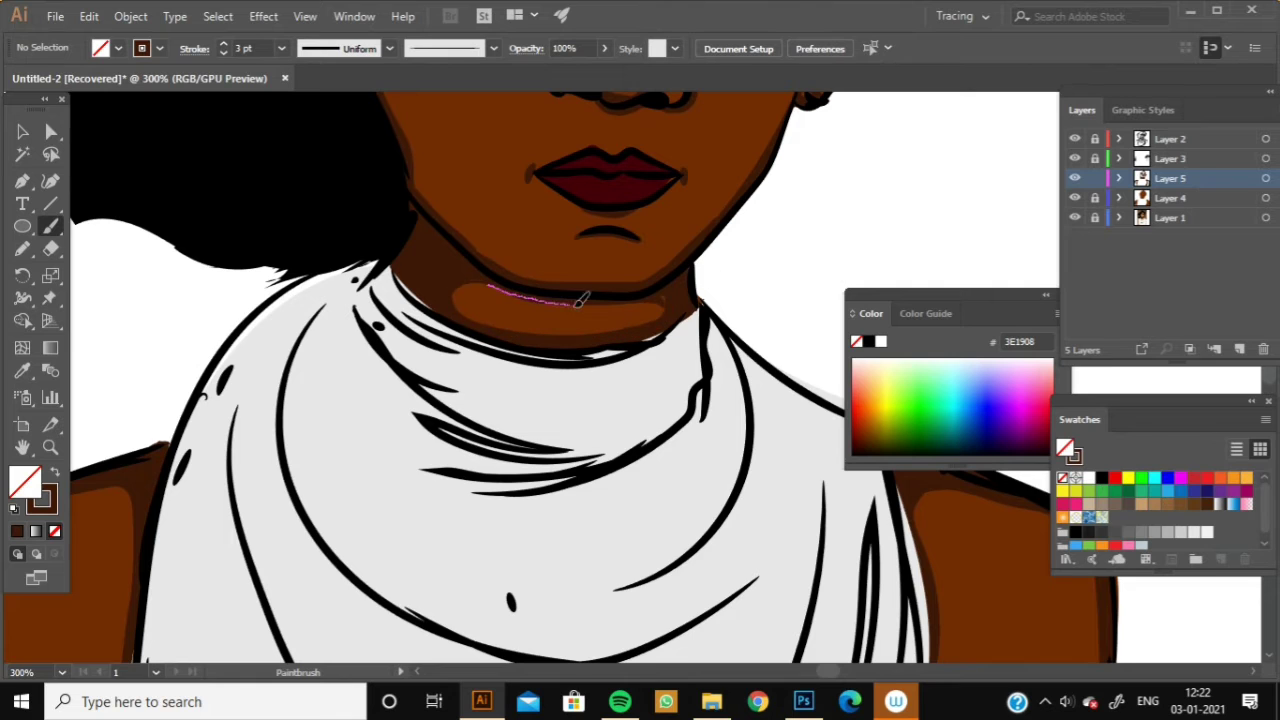
left_click_drag(580, 300, 677, 300)
scroll(700, 166, "up", 5)
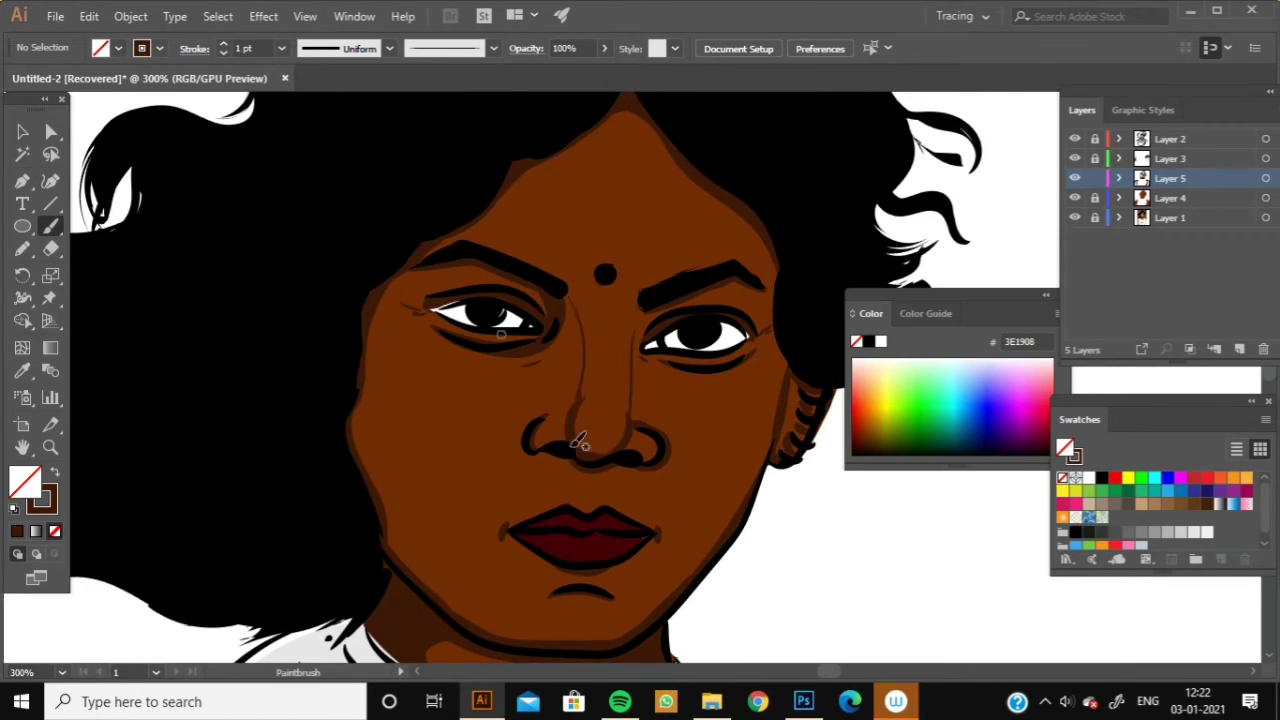
scroll(578, 440, "down", 2)
scroll(676, 403, "down", 3)
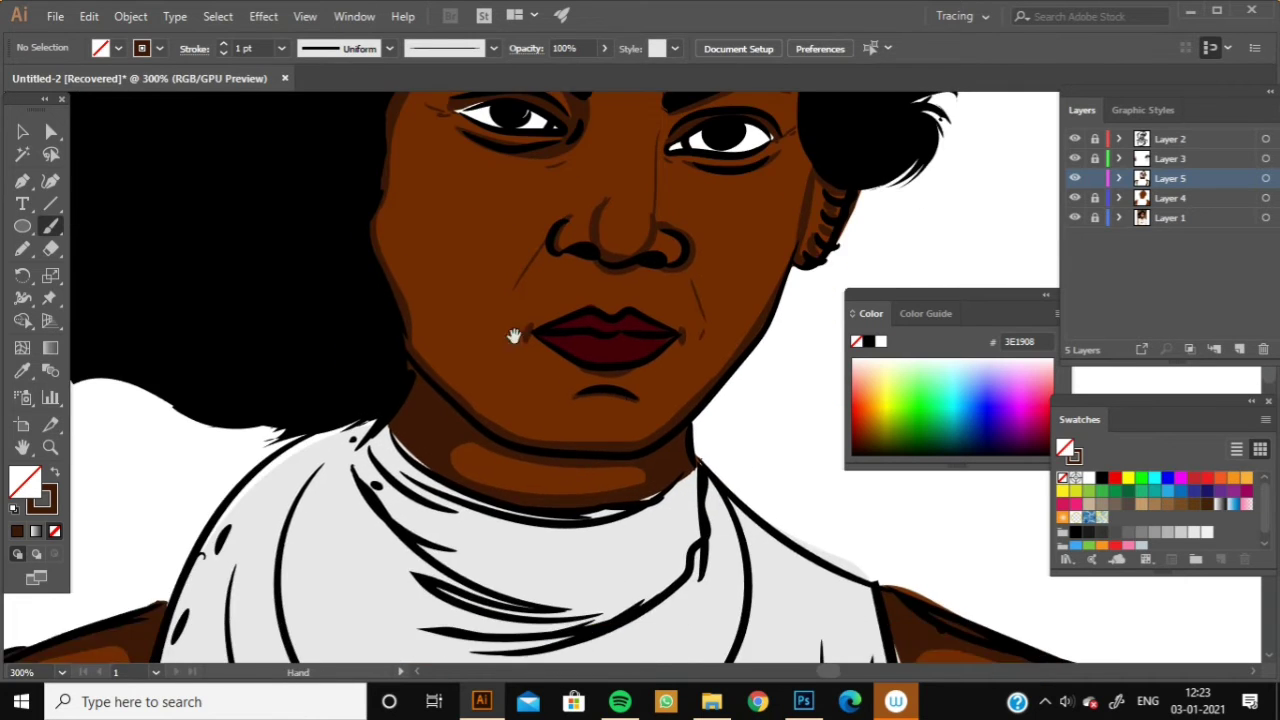
scroll(640, 350, "up", 2)
Draw a gold nose ring under the nostril and add white highlights to the nose rings.
left_click_drag(580, 326, 632, 324)
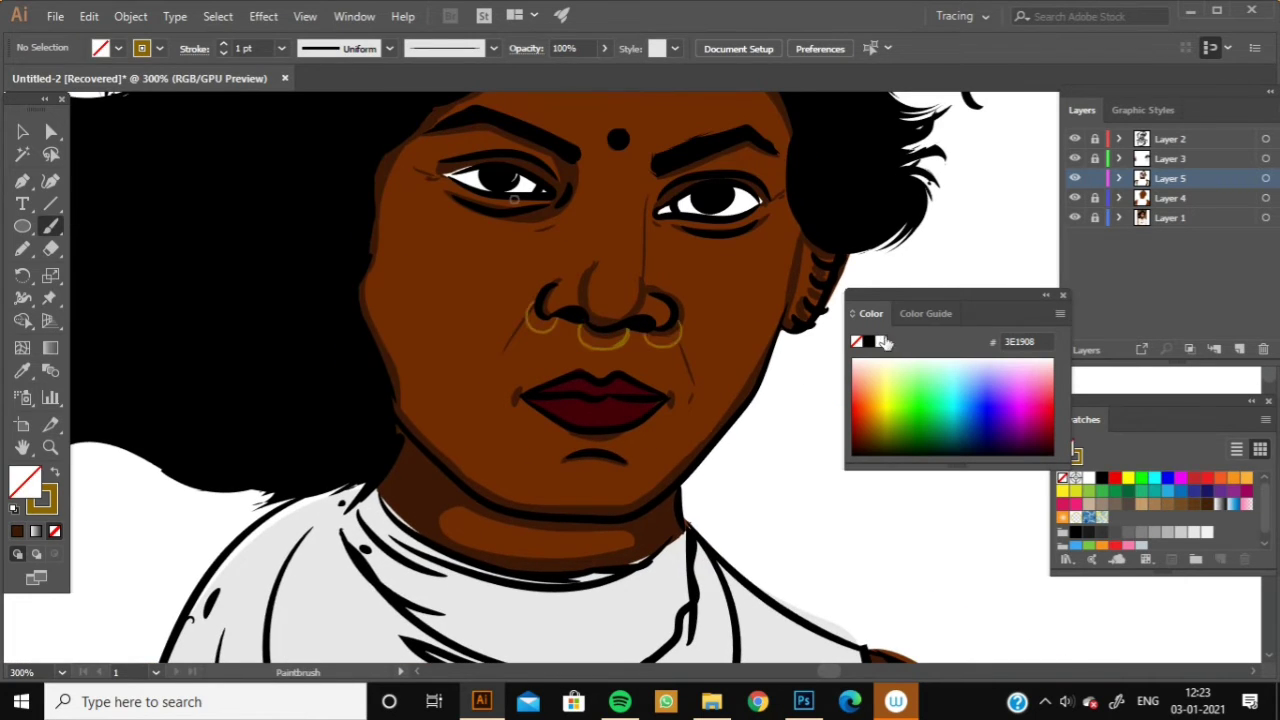
left_click(880, 341)
left_click_drag(528, 316, 628, 334)
left_click_drag(652, 322, 674, 334)
mouse_move(647, 376)
left_mouse_down()
mouse_move(479, 408)
mouse_move(347, 488)
left_mouse_up()
Start the necklace with an orange-red band along the neck in a new colour.
left_click_drag(520, 405, 830, 210)
left_click(866, 410)
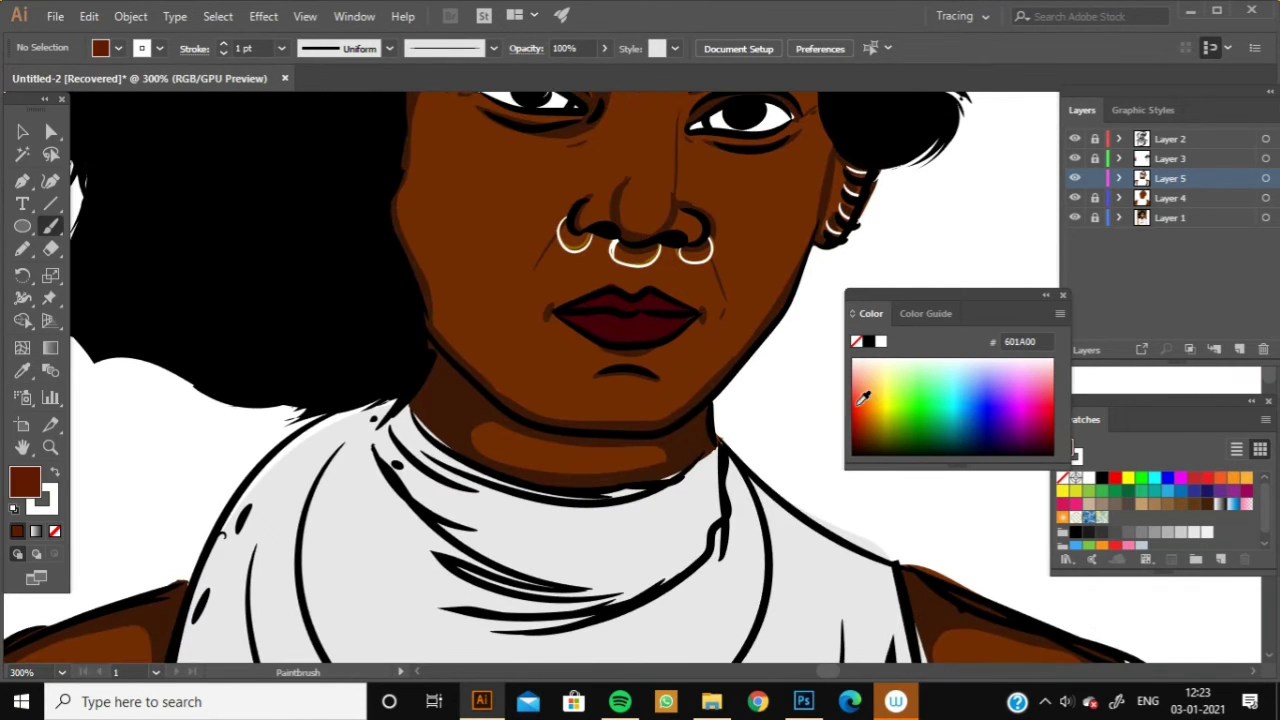
key("shift+x")
key("slash")
left_click_drag(420, 396, 705, 425)
Stroke yellow, dark-red, blue, green and light bands along the neck and collar.
left_click(557, 457, "ctrl")
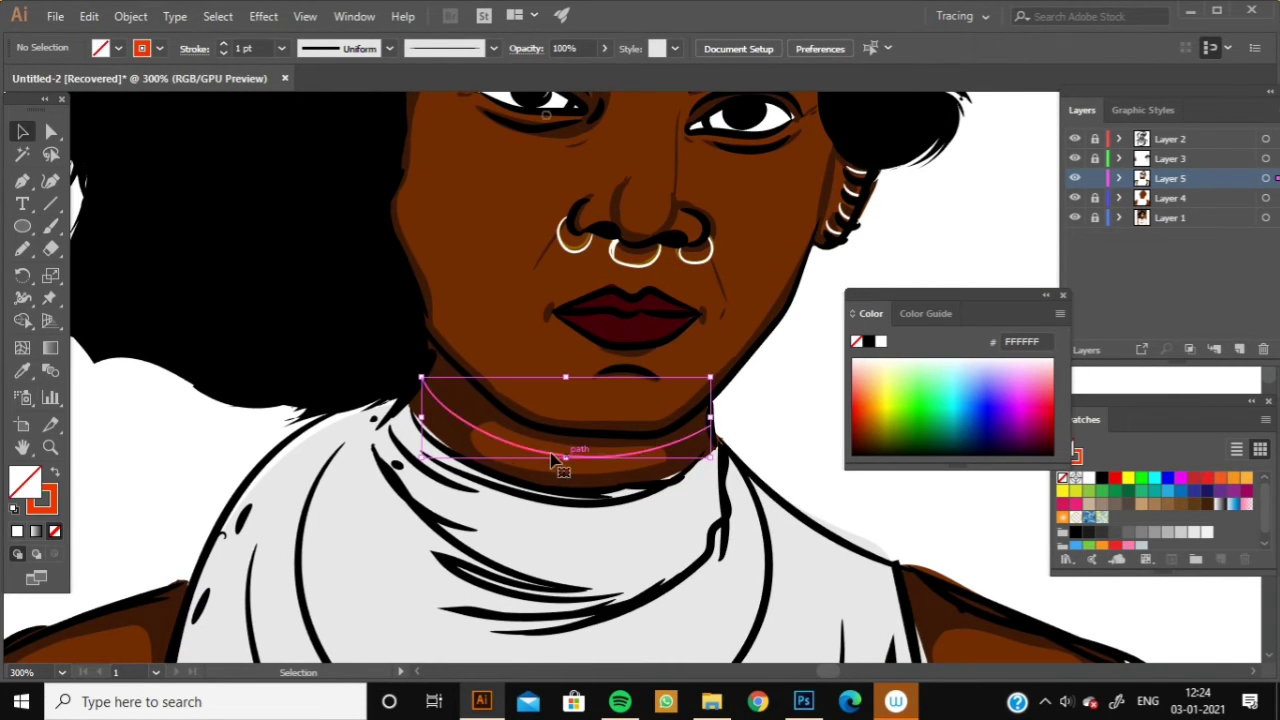
left_click_drag(420, 392, 716, 436)
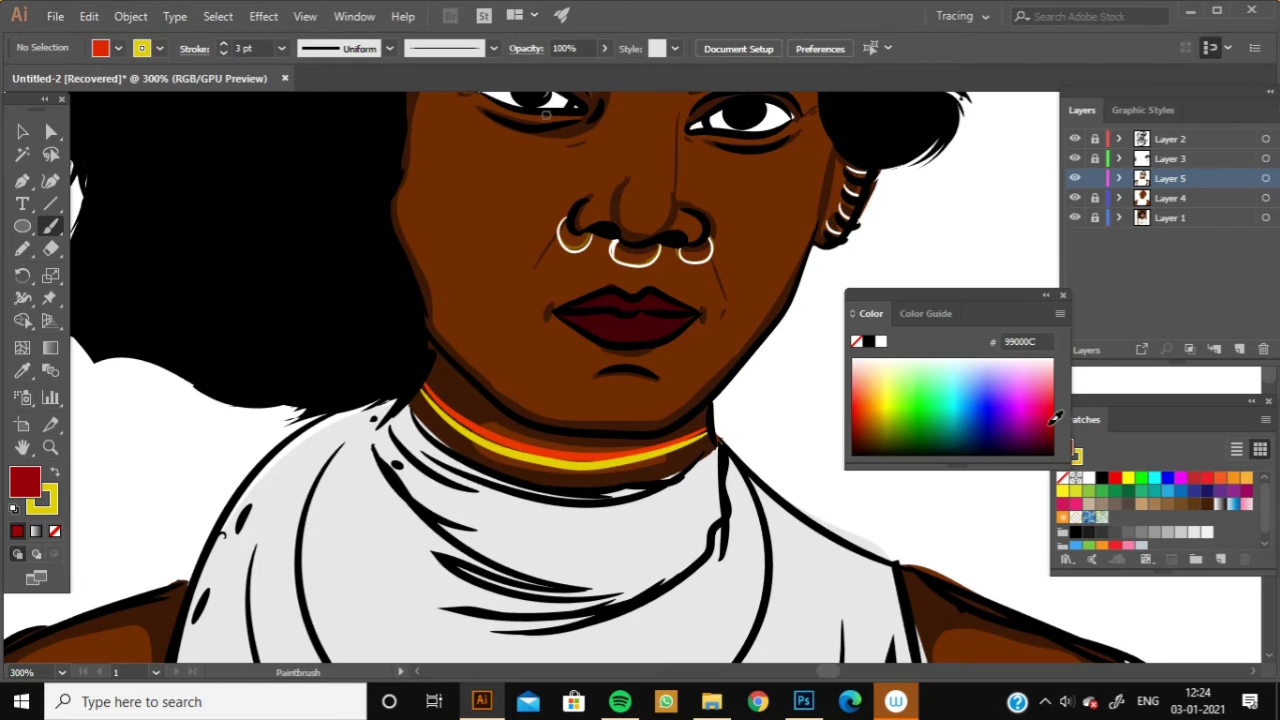
mouse_move(412, 400)
left_mouse_down()
mouse_move(533, 466)
mouse_move(714, 440)
left_mouse_up()
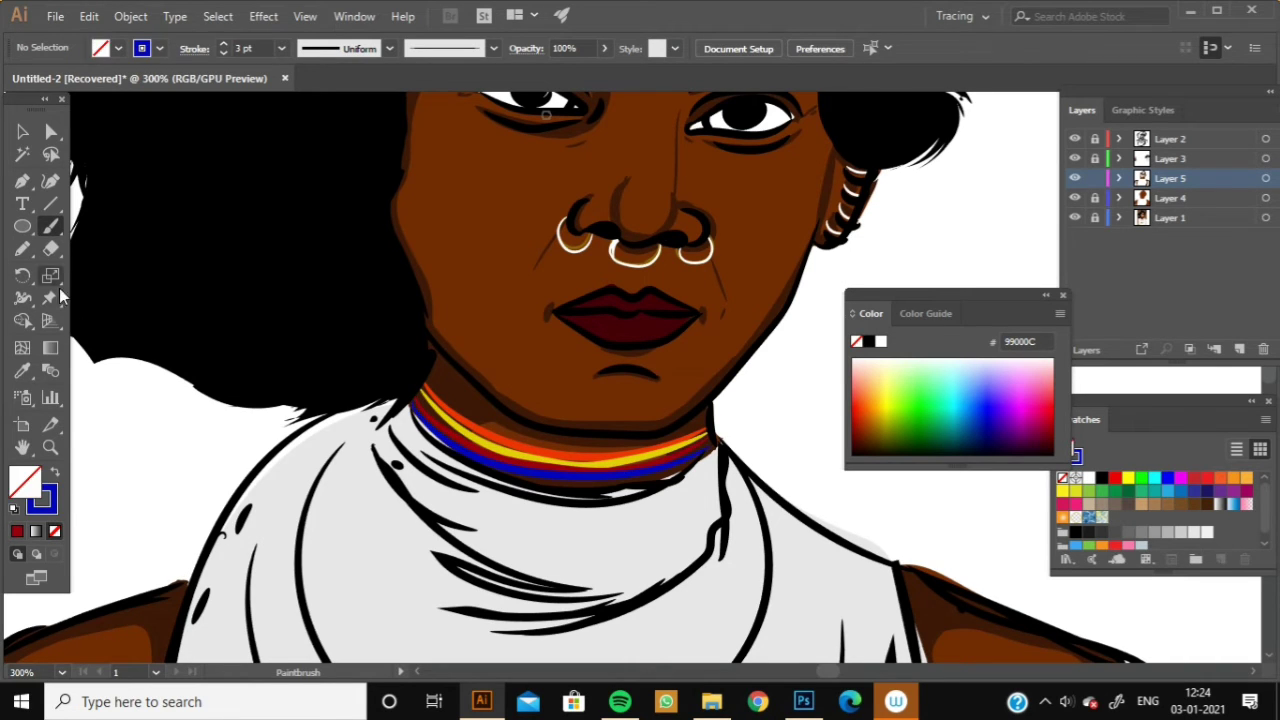
left_click_drag(416, 396, 697, 452)
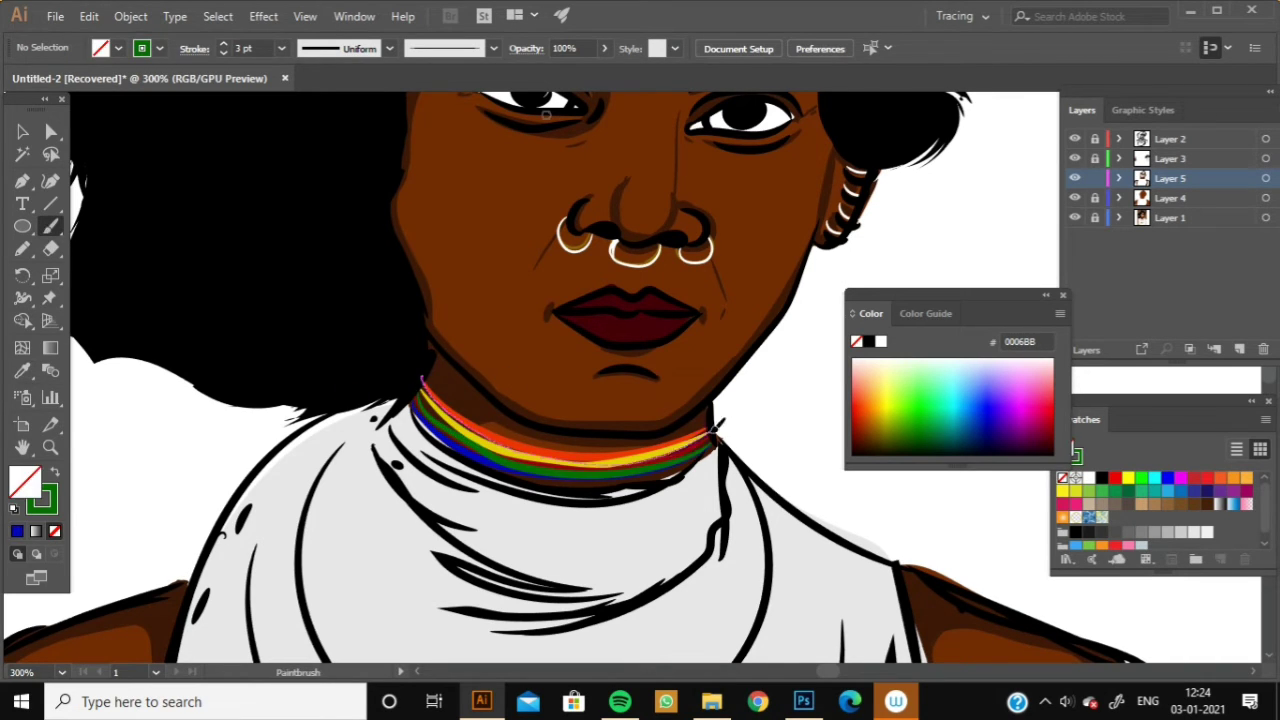
mouse_move(460, 396)
left_mouse_down()
mouse_move(380, 296)
mouse_move(628, 340)
left_mouse_up()
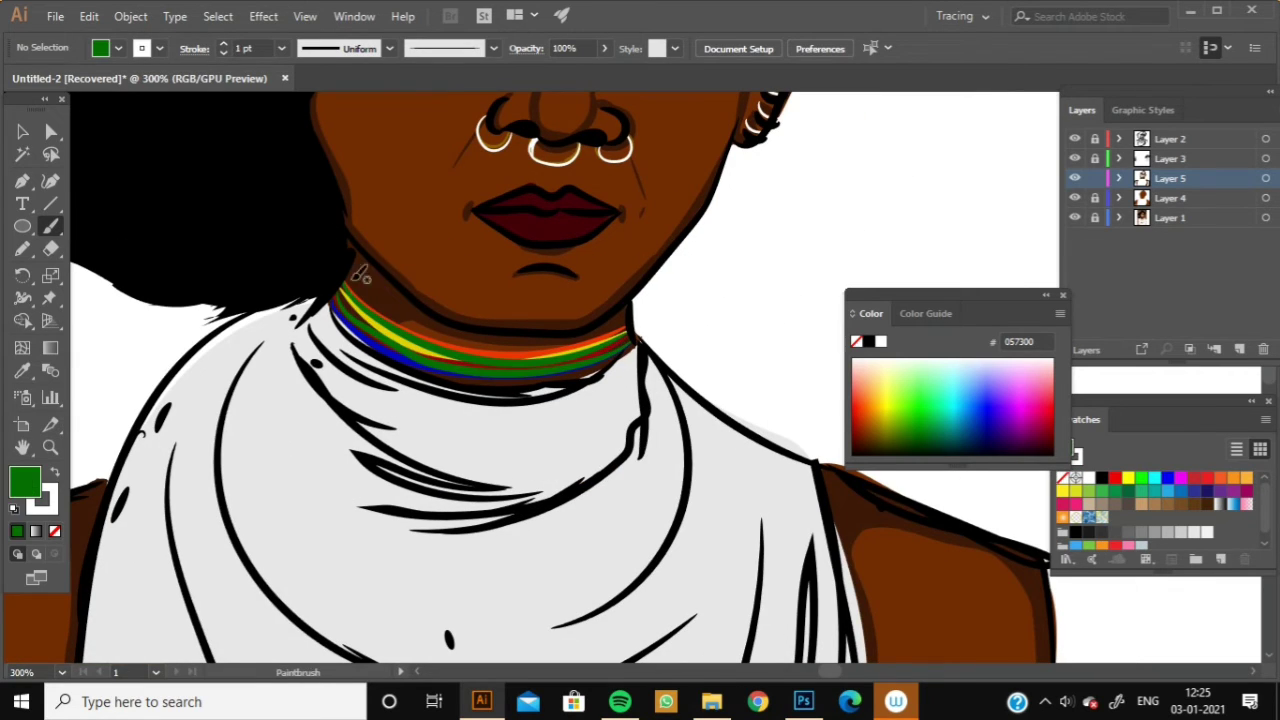
left_click_drag(352, 288, 612, 333)
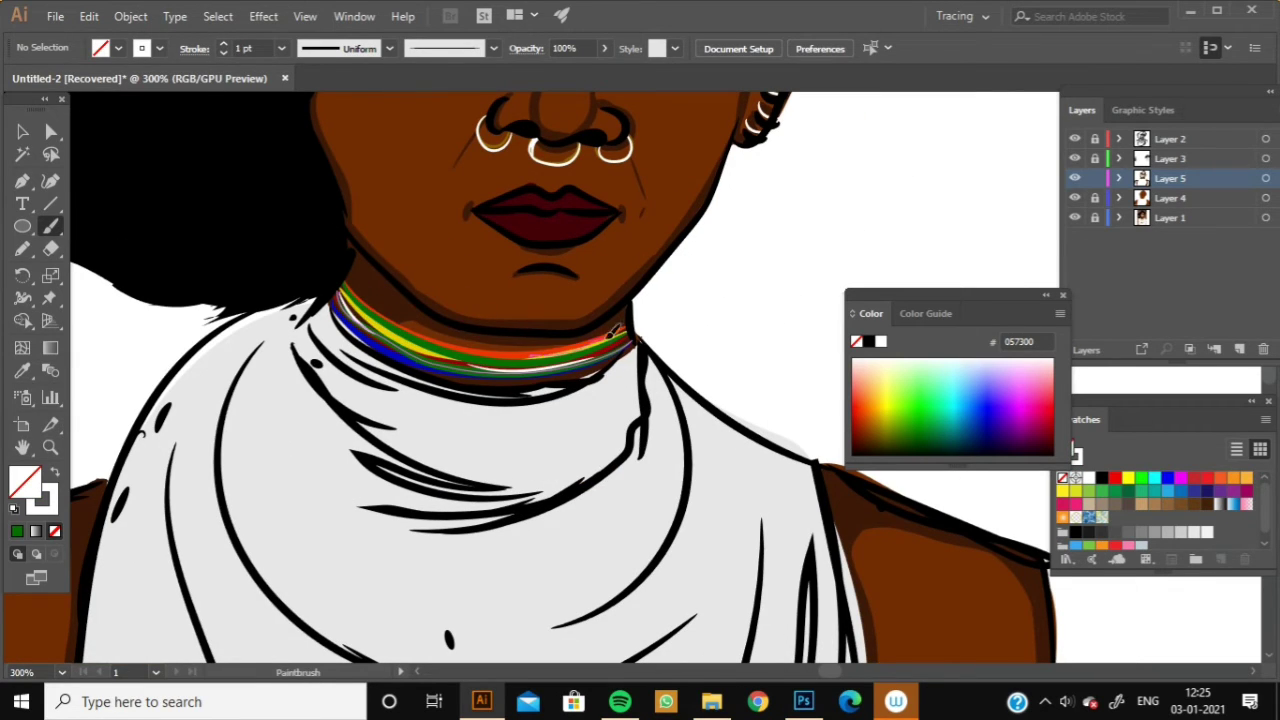
left_click_drag(370, 302, 567, 369)
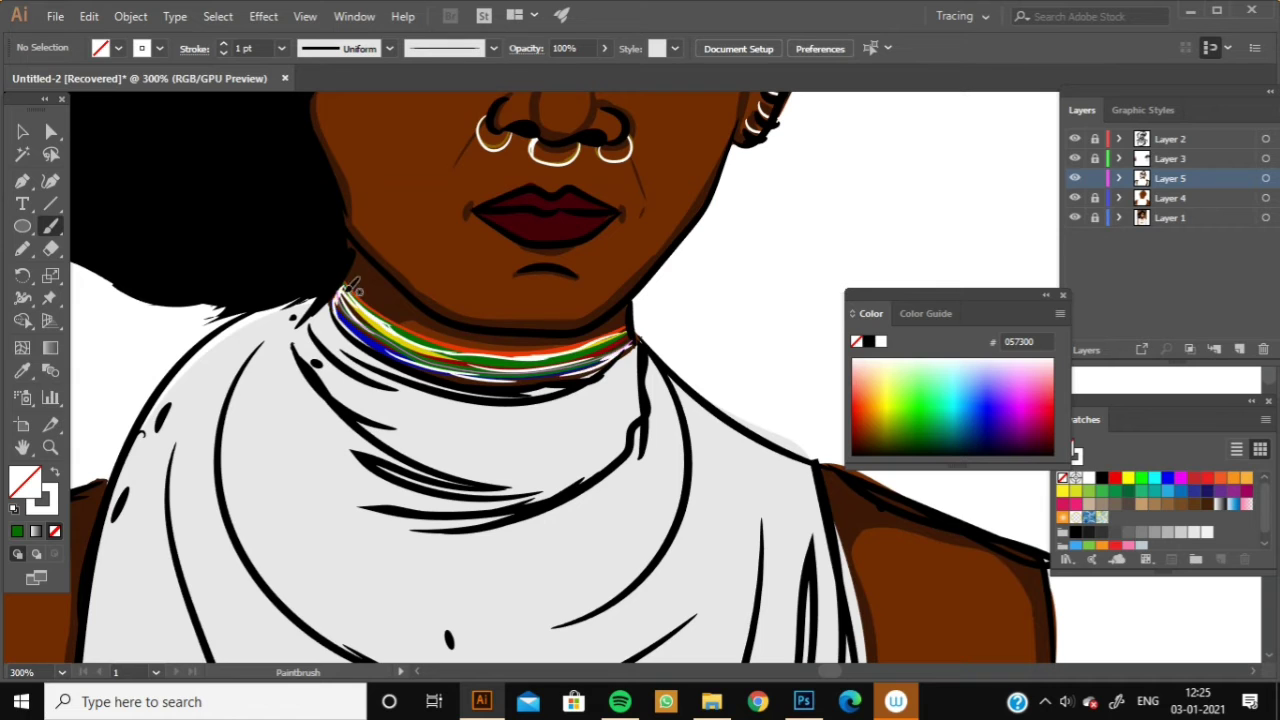
key("ctrl+1")
Zoom in on the face, select the black hair shape, and repaint its lower-left edge.
key("v")
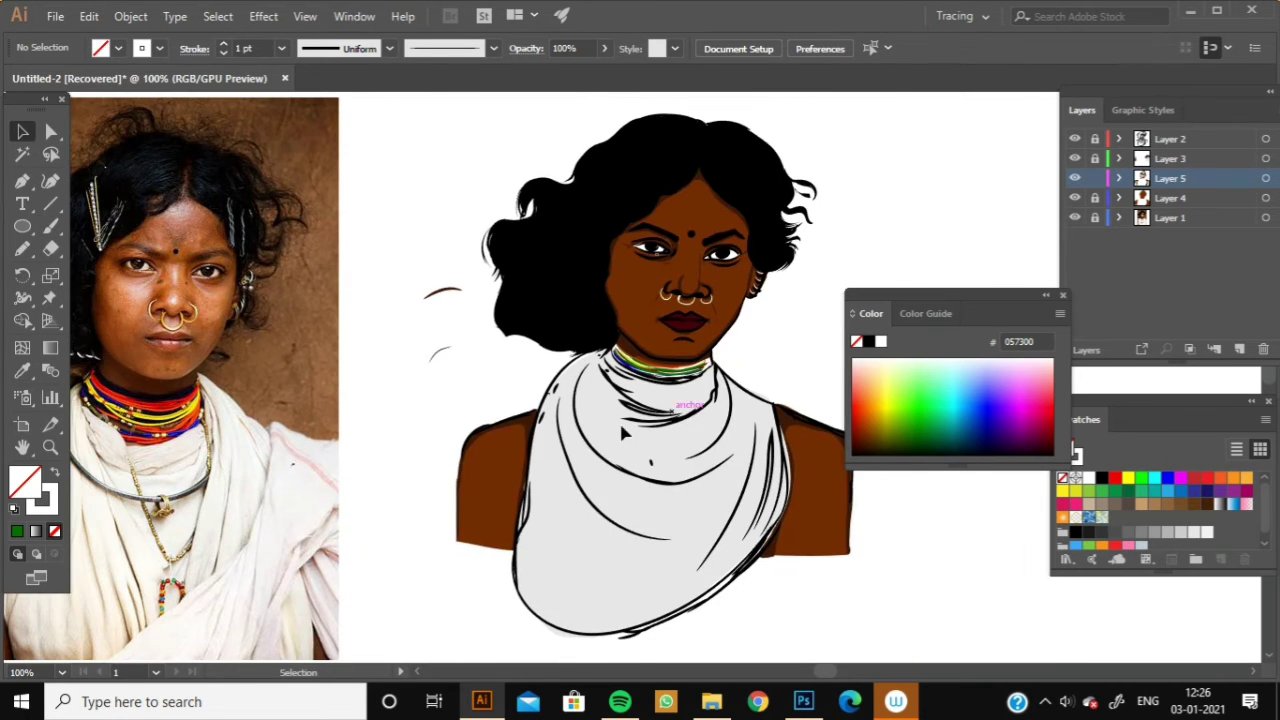
left_click_drag(300, 294, 376, 394)
key("ctrl+equal")
key("ctrl+equal")
key("ctrl+equal")
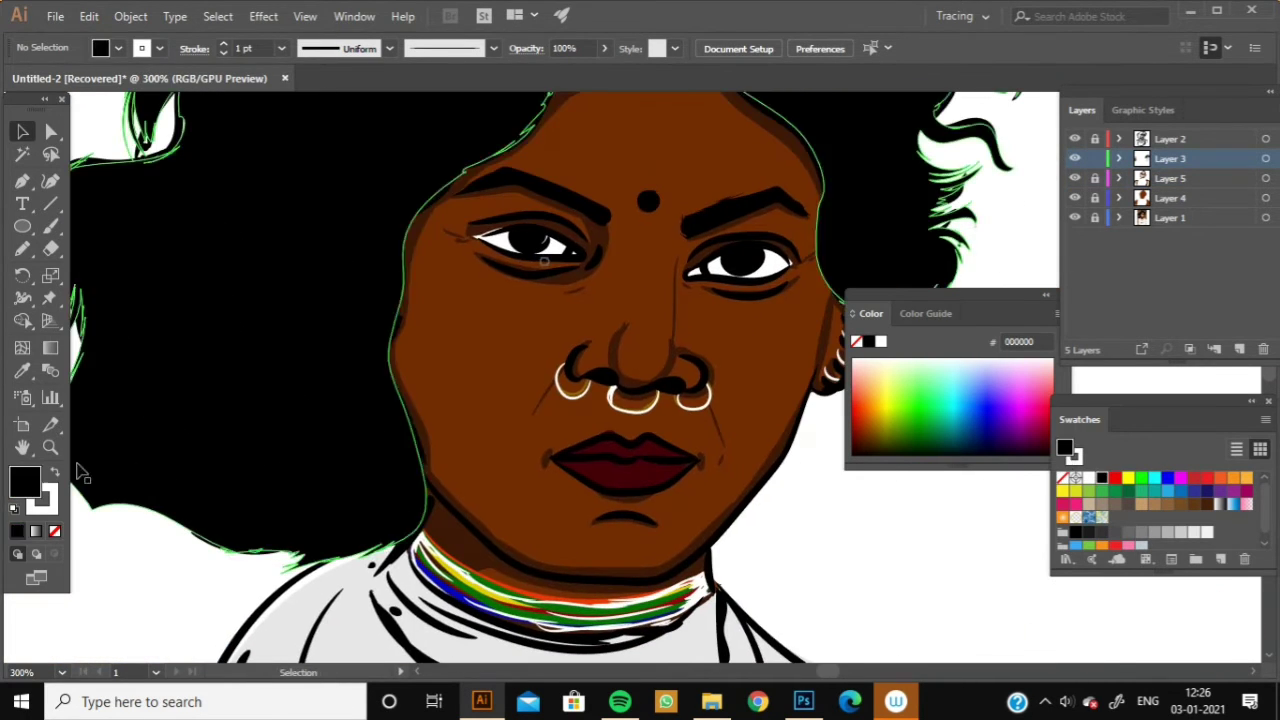
key("b")
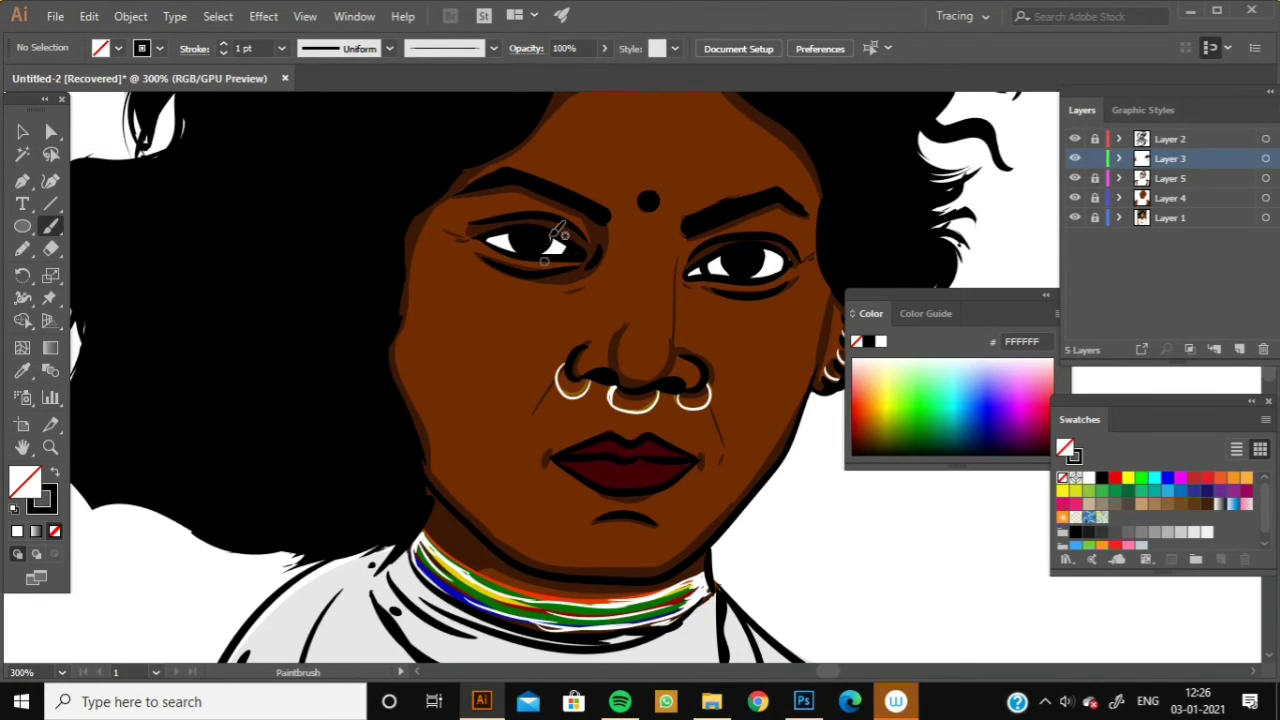
left_click_drag(811, 204, 727, 277)
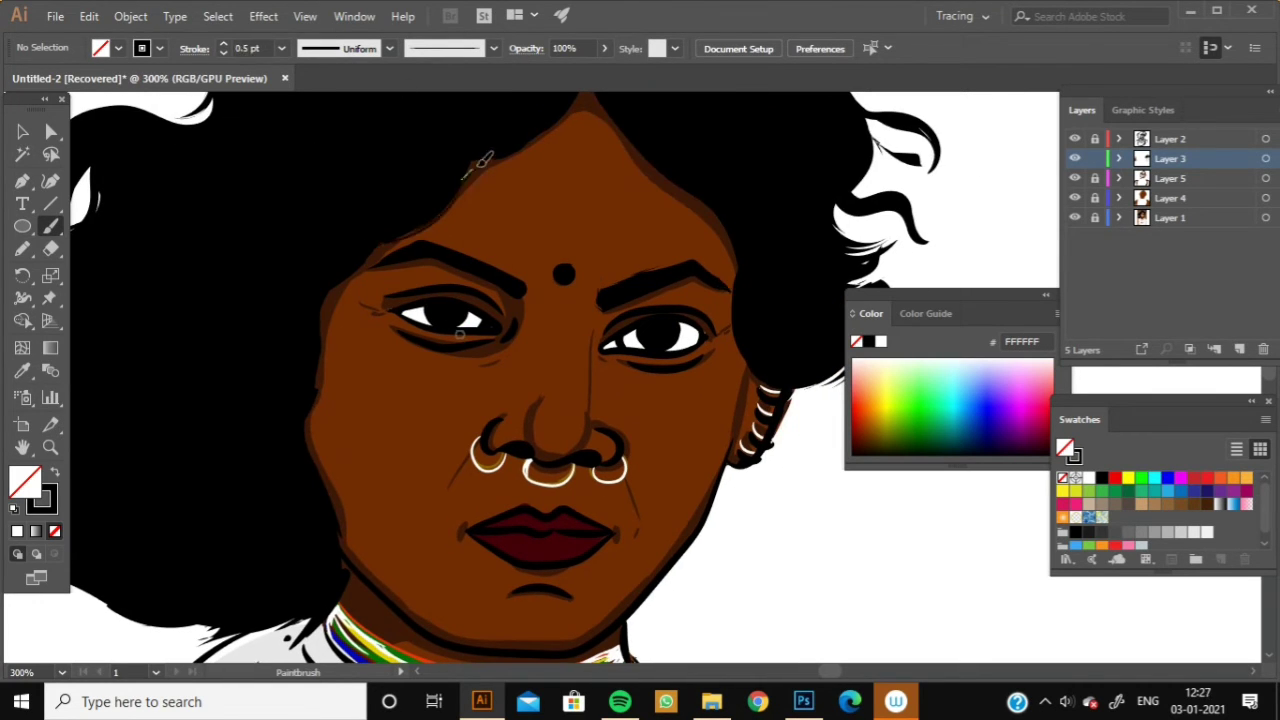
left_click_drag(328, 345, 584, 152)
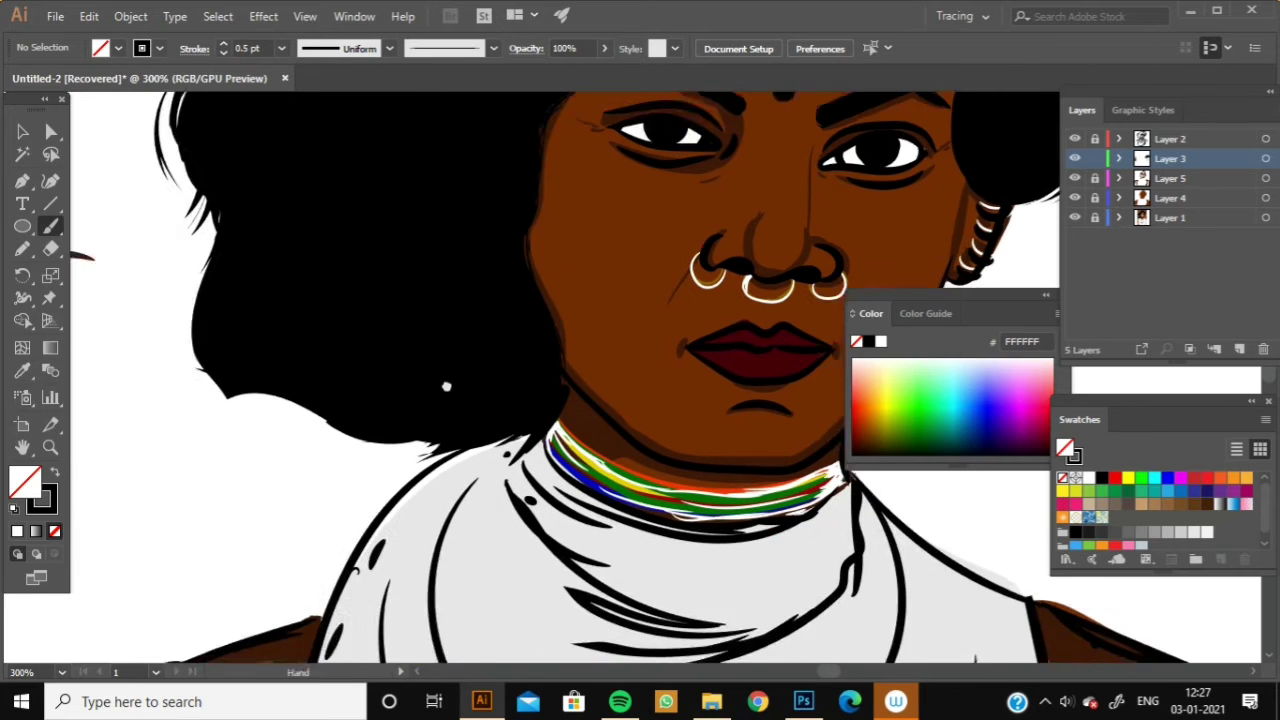
left_click(486, 418, "ctrl")
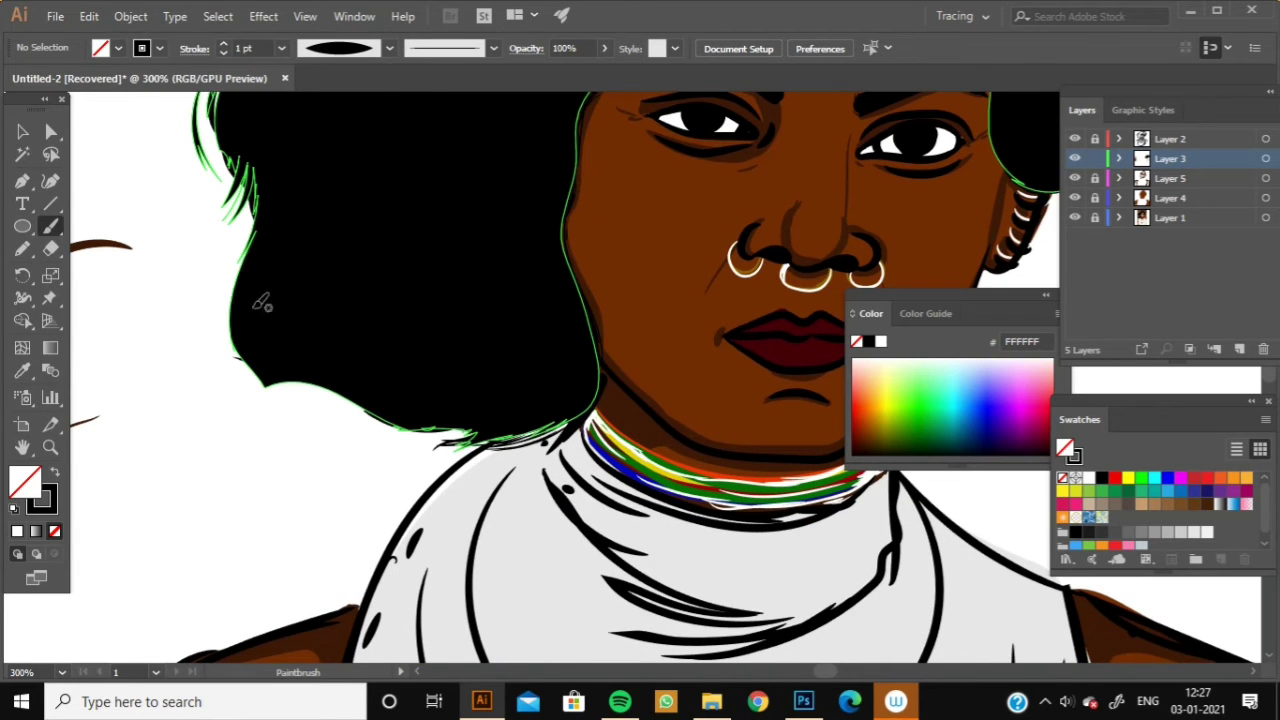
left_click_drag(257, 300, 308, 380)
Scroll the canvas down and around to bring the white shawl into view.
scroll(143, 309, "down", 2)
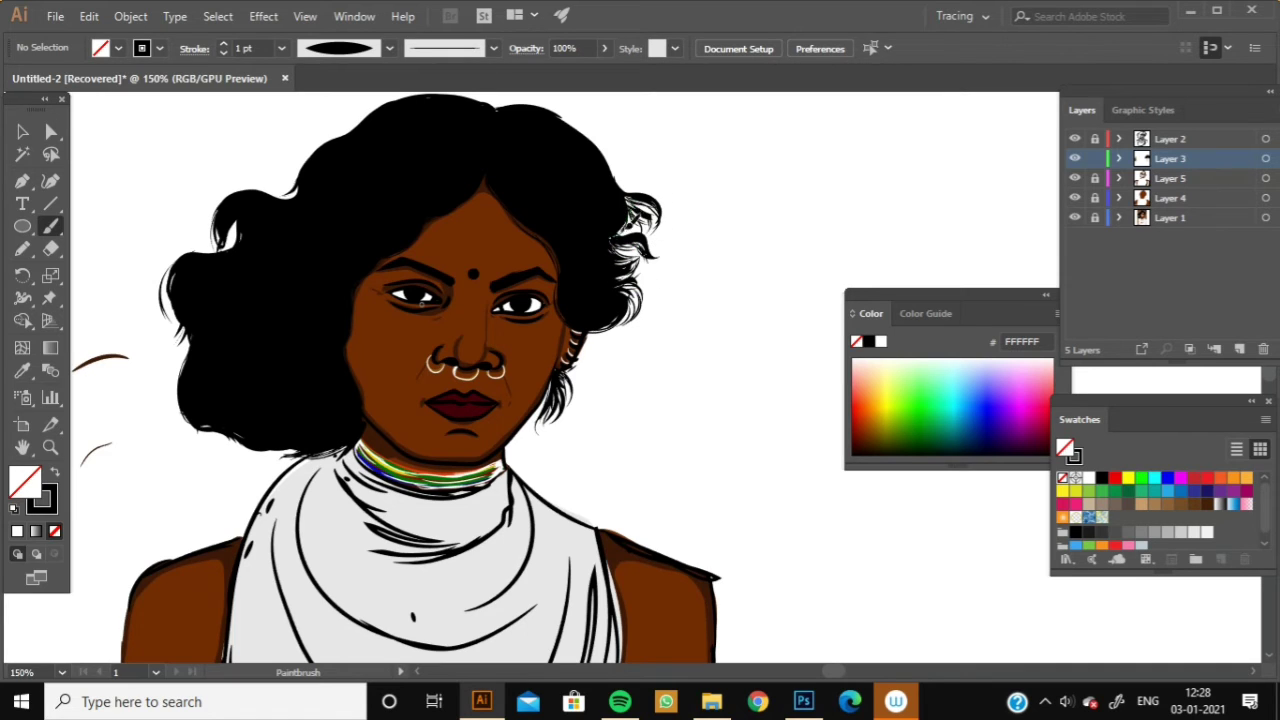
scroll(640, 240, "up", 3)
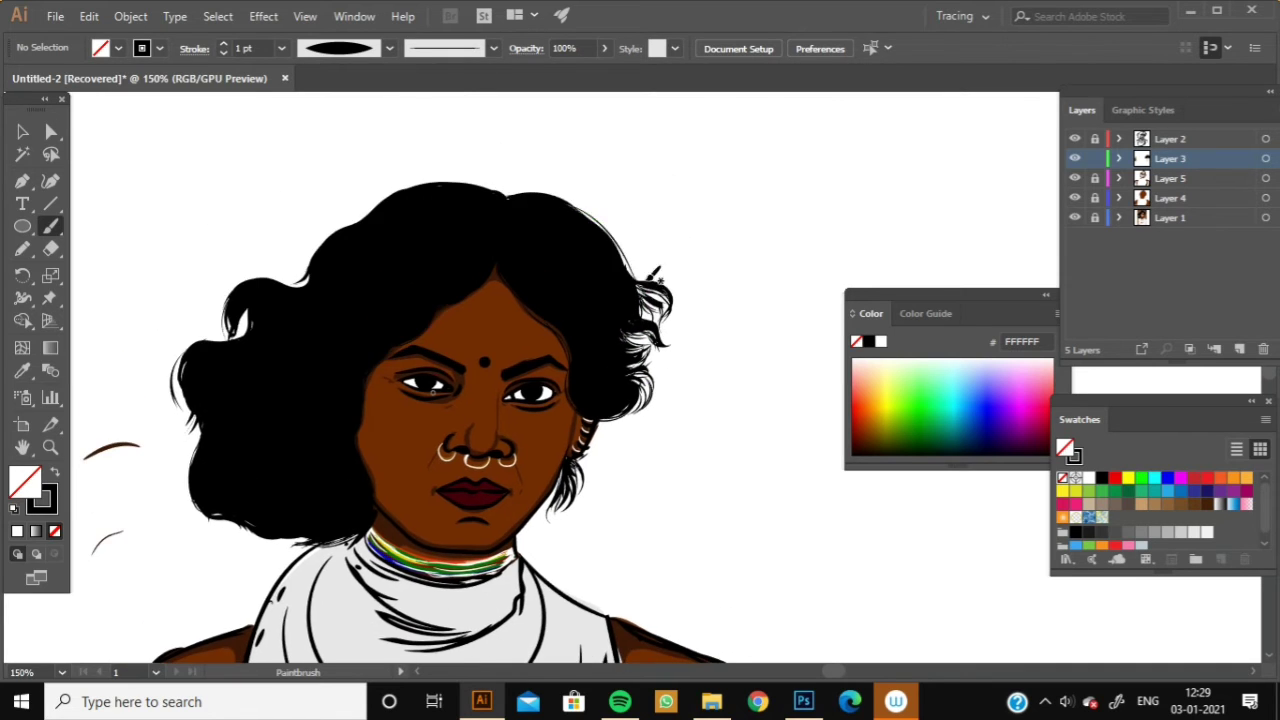
scroll(604, 219, "down", 3)
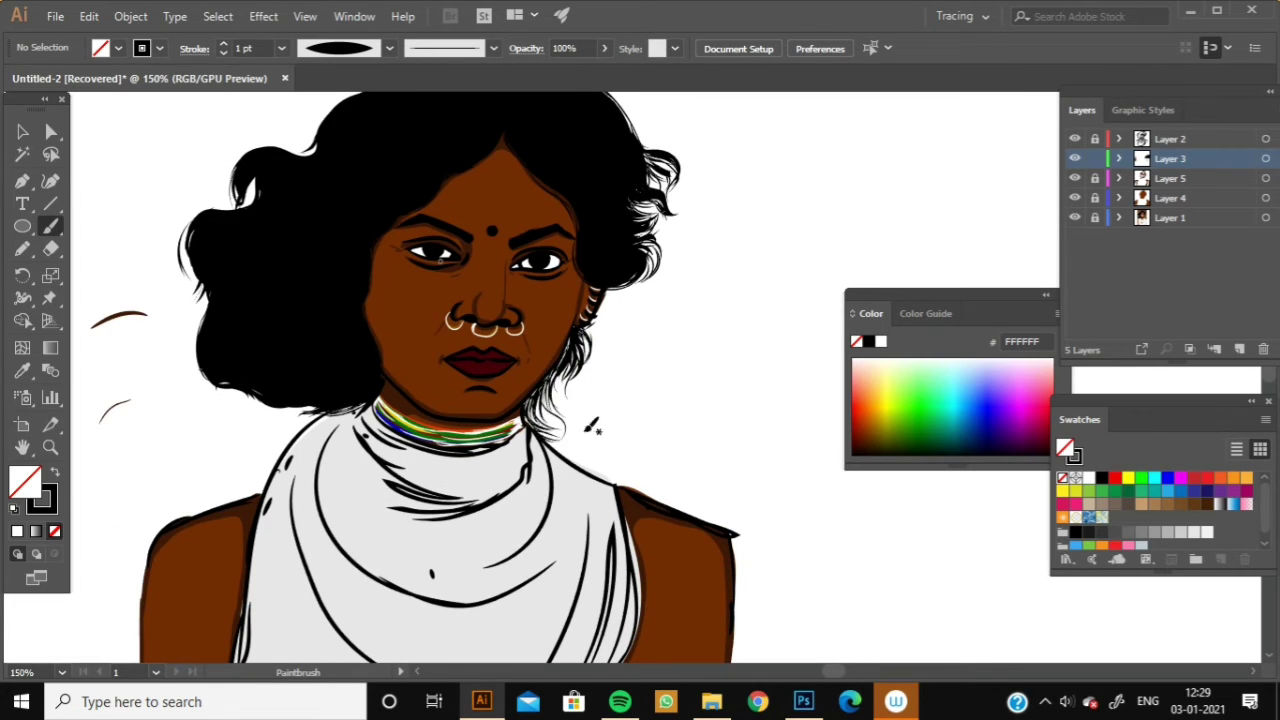
scroll(550, 420, "left", 4)
scroll(405, 345, "up", 5)
scroll(405, 345, "right", 4)
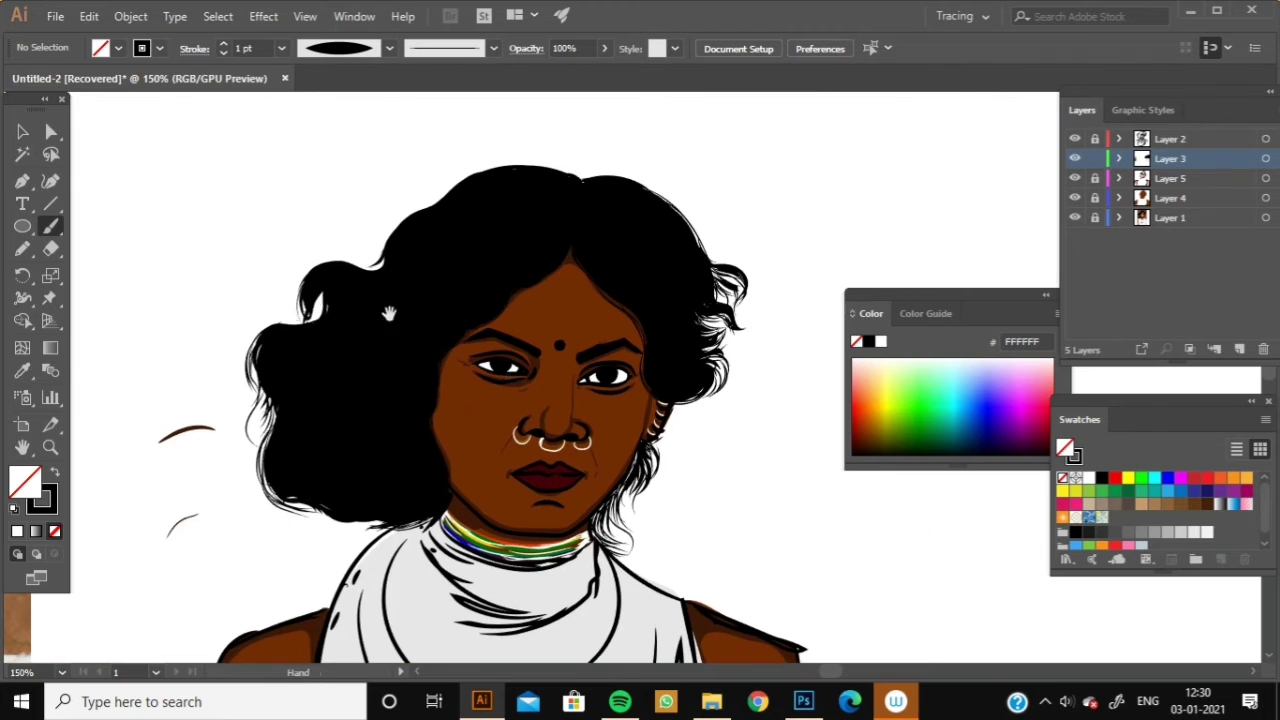
scroll(354, 400, "down", 4)
scroll(354, 400, "left", 3)
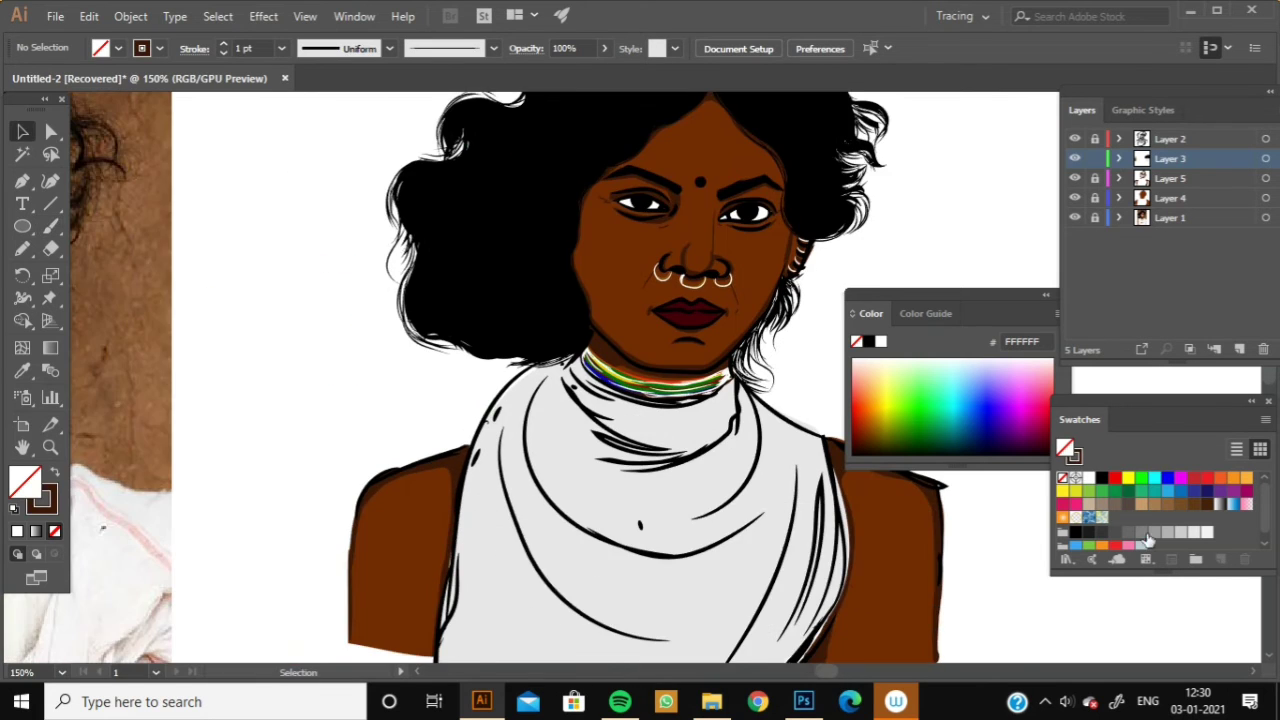
scroll(297, 166, "down", 3)
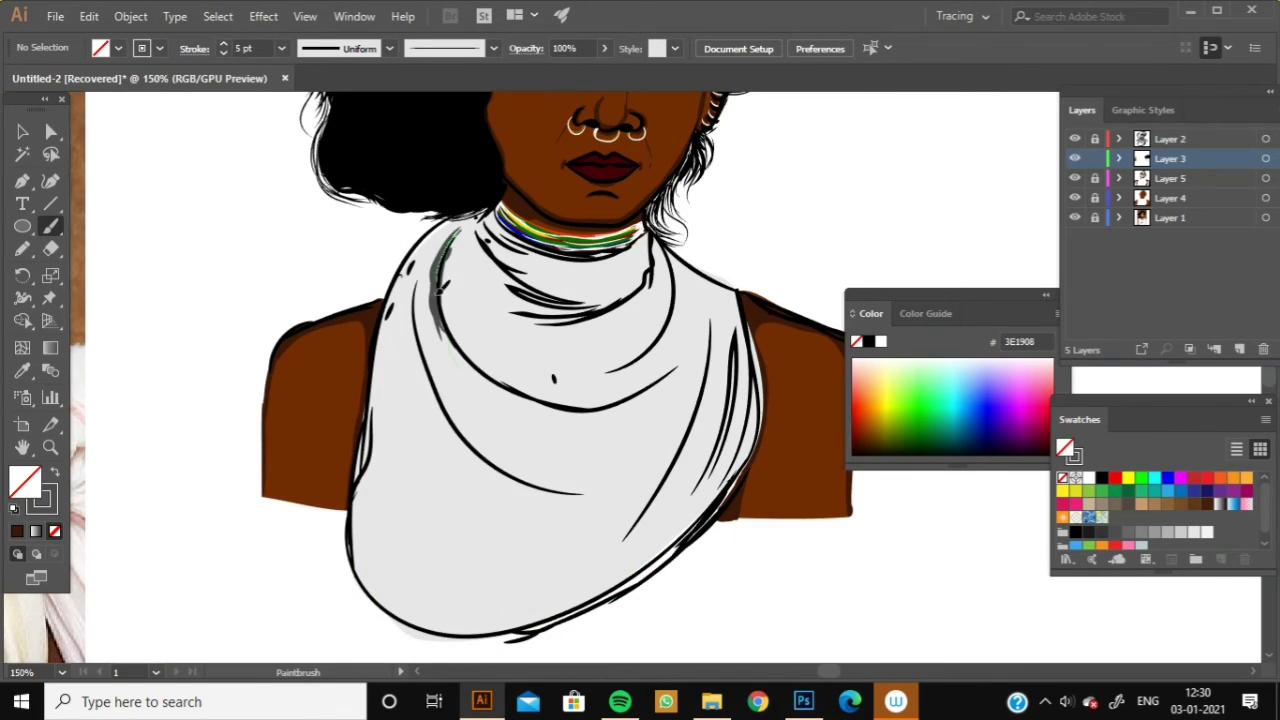
Shade the shawl's left fold, lower curve and the fold under the neck and collar gray.
left_click_drag(440, 244, 478, 372)
left_click_drag(440, 290, 690, 350)
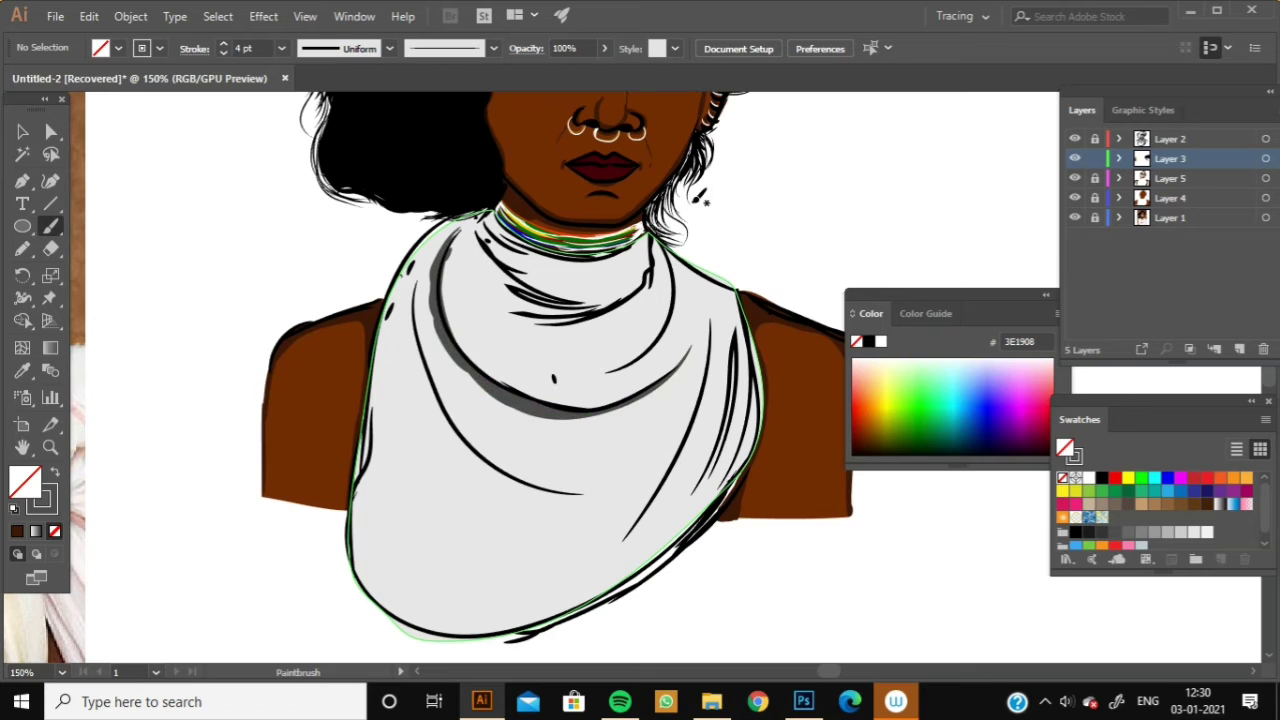
left_click_drag(480, 232, 585, 302)
left_click_drag(508, 312, 615, 312)
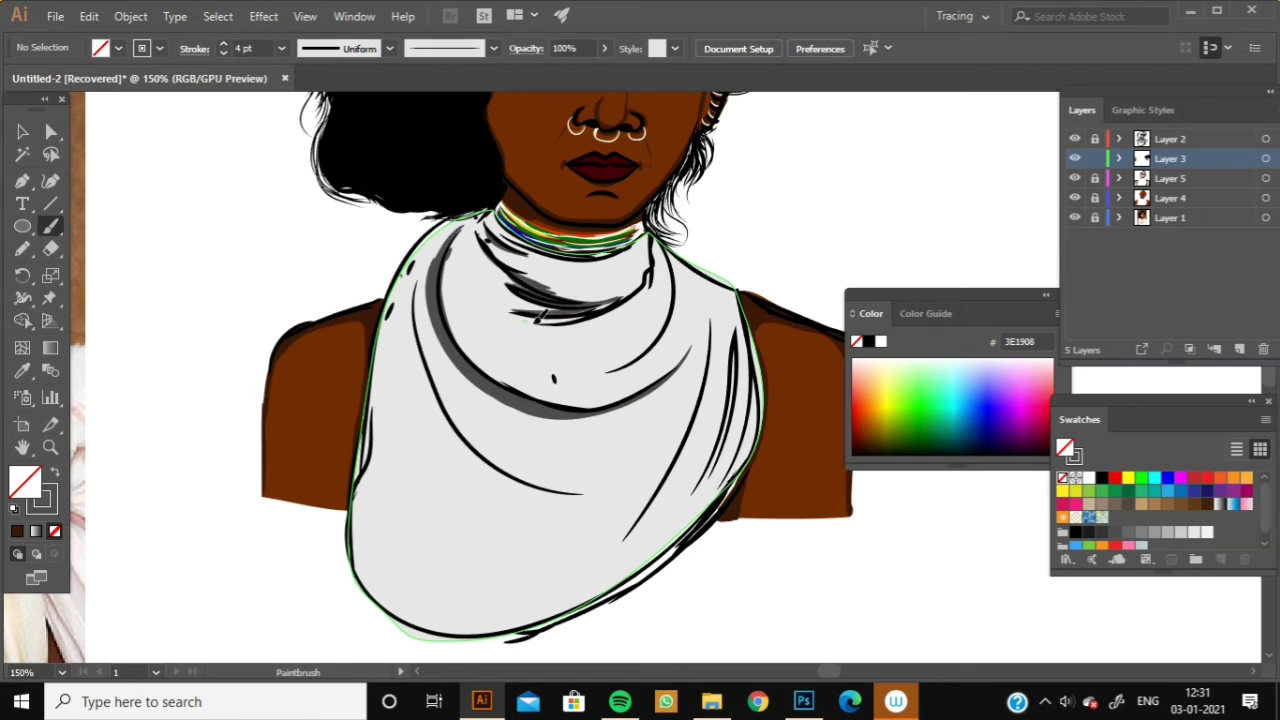
left_click_drag(648, 240, 617, 313)
left_click_drag(482, 240, 410, 268)
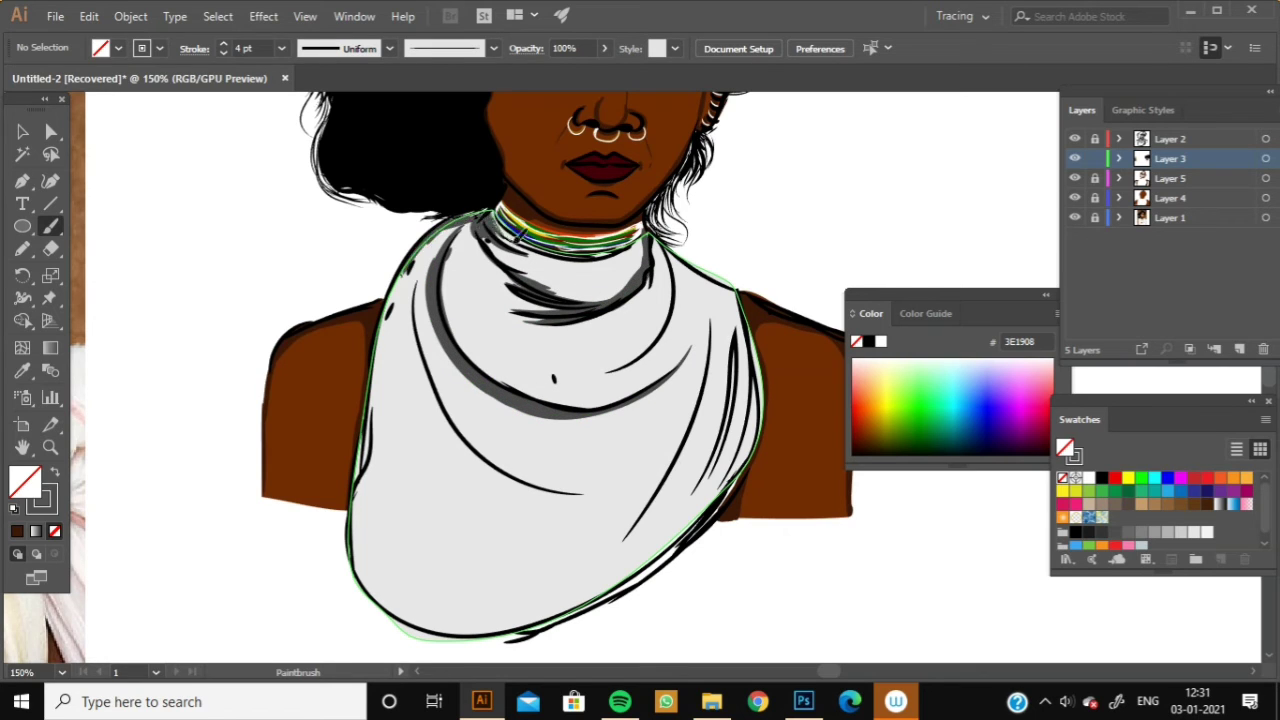
mouse_move(520, 235)
left_mouse_down()
mouse_move(630, 258)
mouse_move(468, 265)
mouse_move(470, 292)
left_mouse_up()
left_click_drag(470, 240, 650, 260)
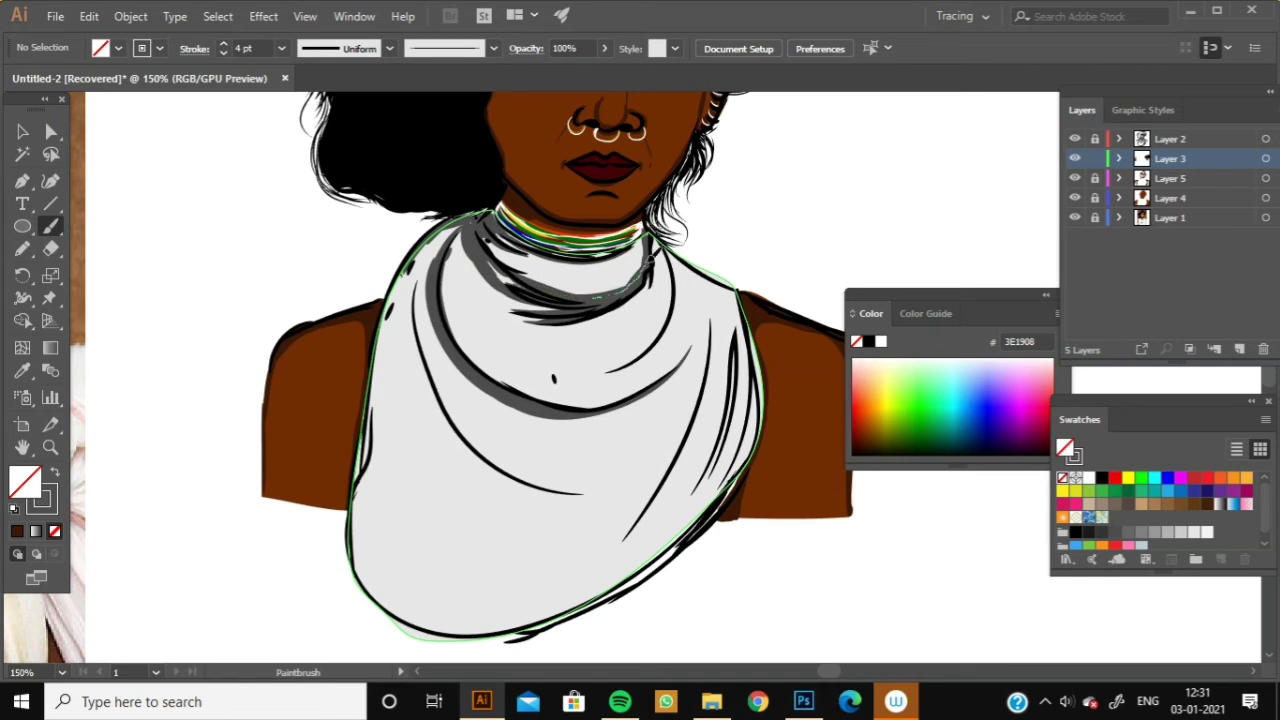
Add gray shading along the shawl's left inner folds and darken its left edge.
mouse_move(412, 262)
left_mouse_down()
mouse_move(445, 410)
mouse_move(405, 370)
left_mouse_up()
mouse_move(410, 290)
left_mouse_down()
mouse_move(432, 390)
mouse_move(356, 318)
mouse_move(400, 385)
left_mouse_up()
left_click_drag(350, 340, 540, 425)
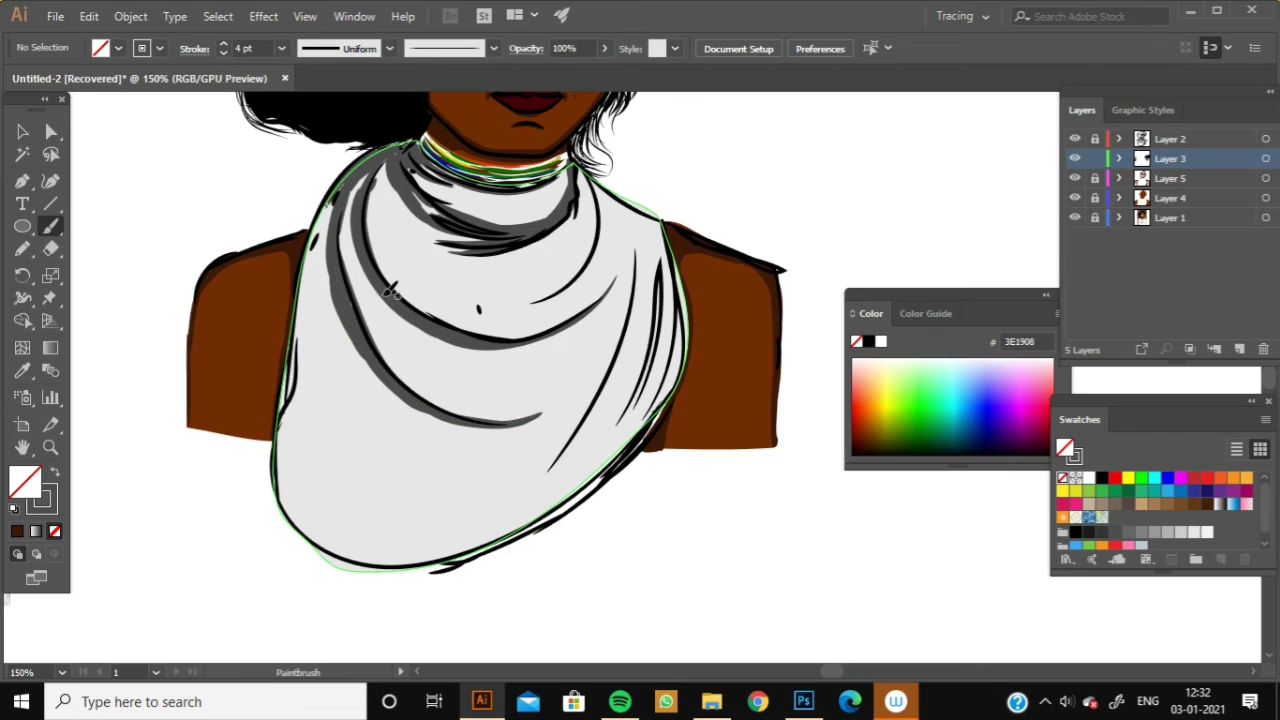
mouse_move(292, 395)
left_mouse_down()
mouse_move(347, 182)
mouse_move(365, 160)
left_mouse_up()
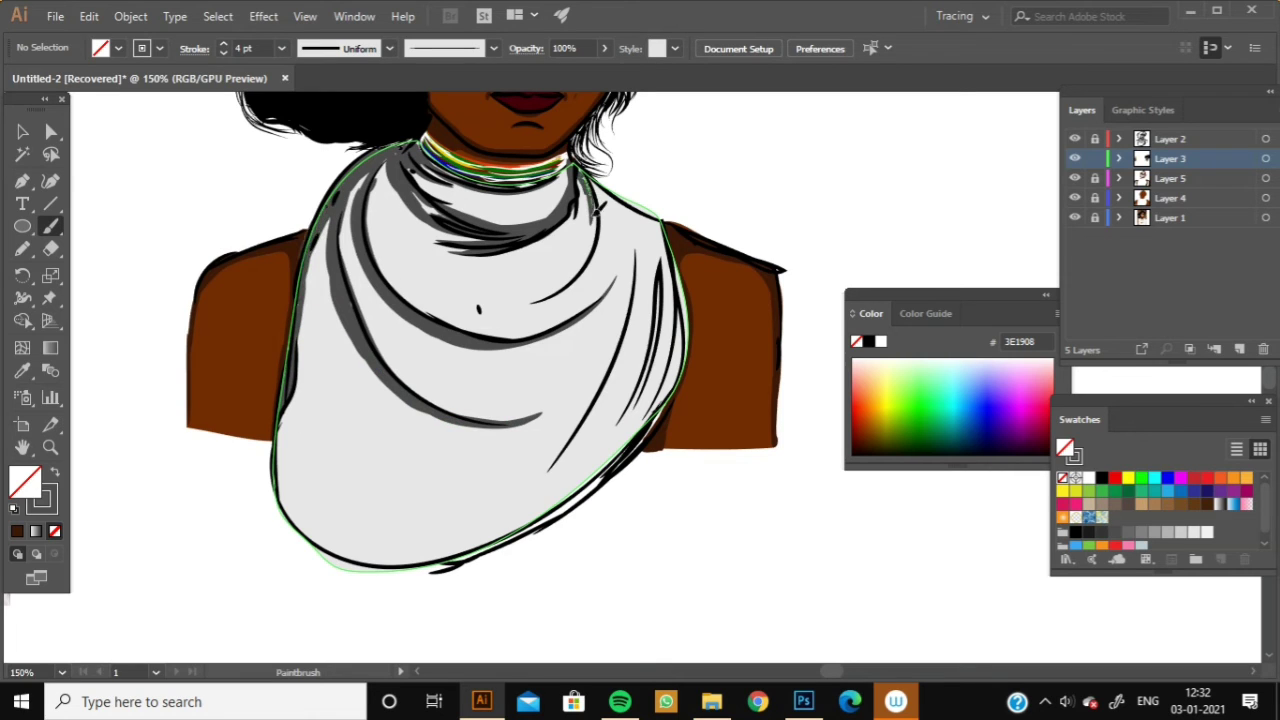
Shade the shawl's right folds, bottom edge and right shoulder edge gray.
left_click_drag(590, 182, 511, 315)
mouse_move(637, 258)
left_mouse_down()
mouse_move(620, 335)
mouse_move(558, 448)
mouse_move(500, 512)
left_mouse_up()
mouse_move(600, 472)
left_mouse_down()
mouse_move(549, 517)
mouse_move(662, 405)
left_mouse_up()
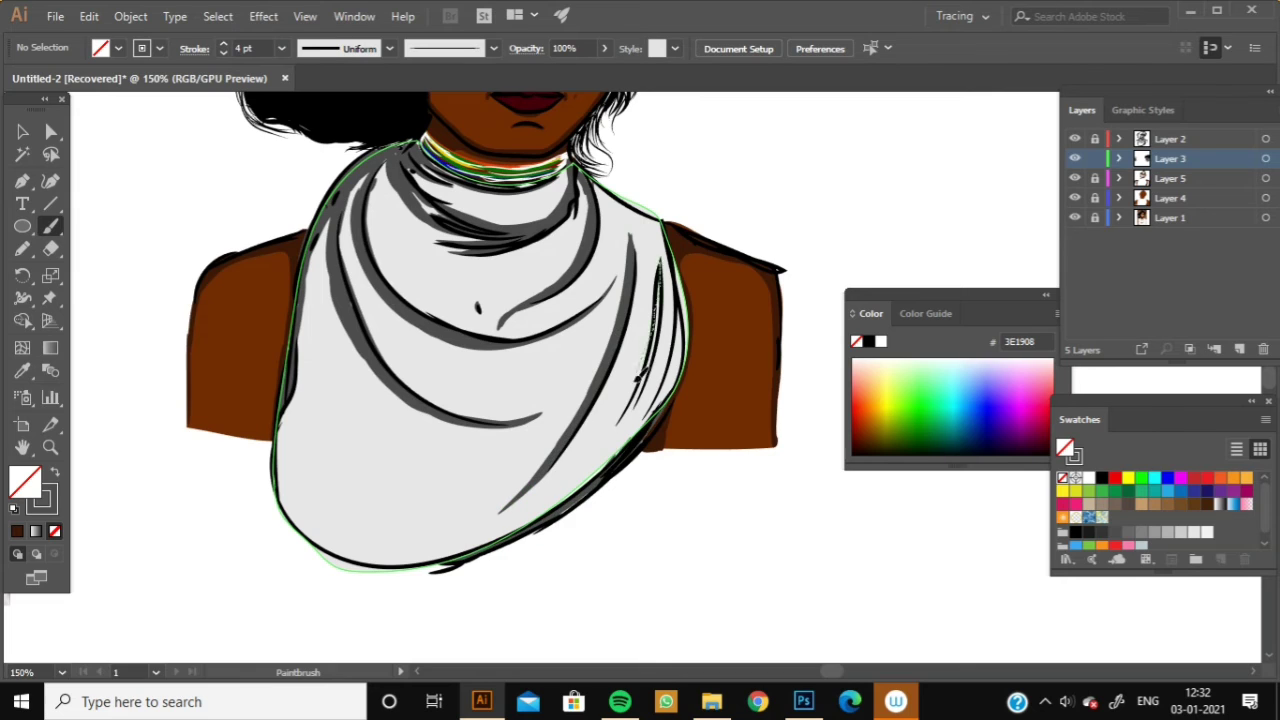
mouse_move(665, 262)
left_mouse_down()
mouse_move(602, 440)
mouse_move(680, 310)
left_mouse_up()
left_click_drag(695, 232, 670, 385)
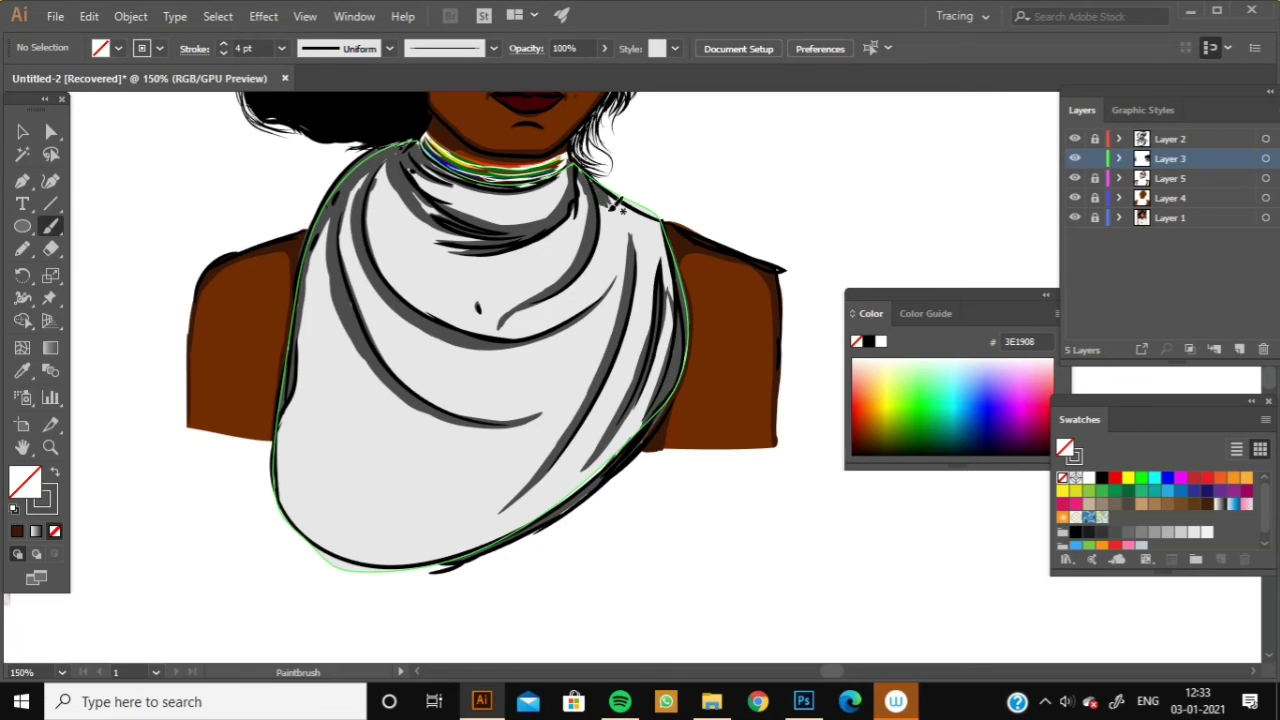
left_click_drag(670, 280, 660, 228)
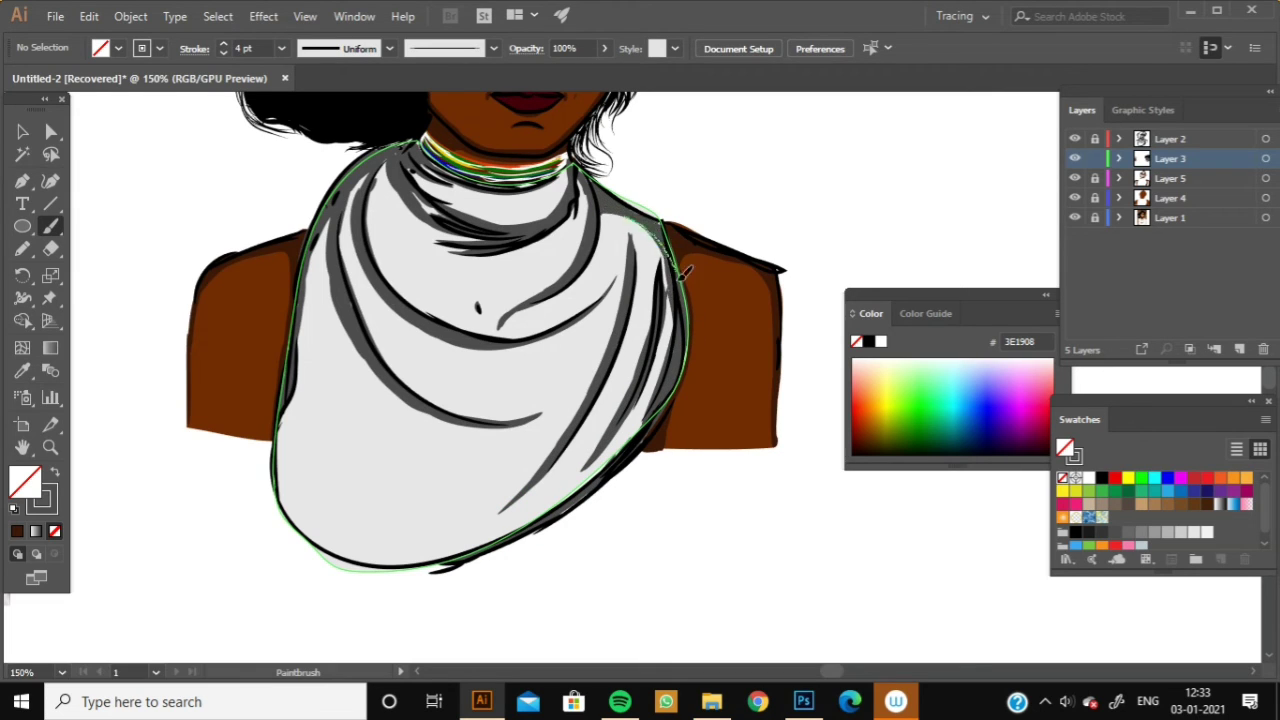
Paint white highlight streaks on the shawl.
scroll(685, 290, "up", 5)
left_click_drag(428, 476, 470, 500)
left_click_drag(458, 588, 584, 584)
Lower the painting opacity to 56%.
scroll(630, 537, "up", 2)
scroll(630, 537, "right", 2)
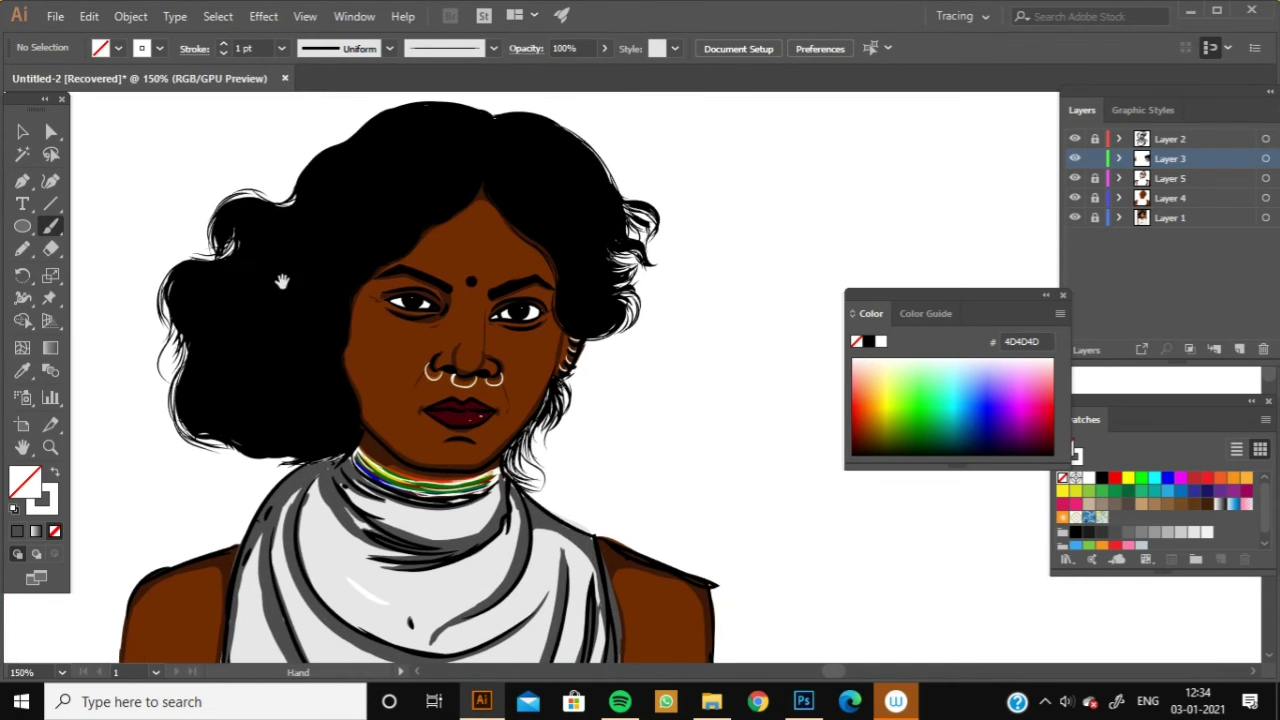
scroll(612, 256, "up", 2)
scroll(612, 256, "right", 1)
key("5")
key("6")
Set no fill, a brown 0.5 pt stroke and a tapered brush shape for strands.
scroll(157, 332, "left", 5)
scroll(157, 332, "down", 1)
scroll(500, 380, "right", 3)
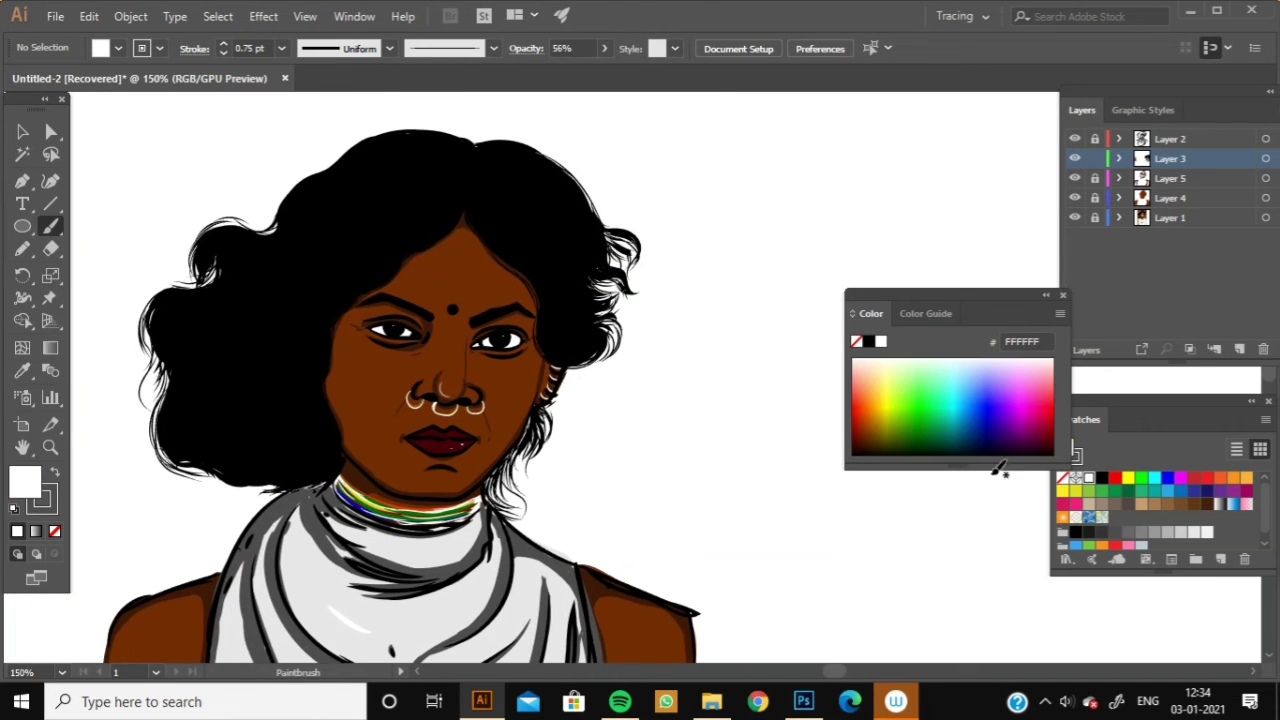
left_click(1088, 517)
left_click(223, 53)
left_click(389, 48)
left_click(300, 205)
Paint thin brown strands along the upper and left parts of the black hair.
left_click_drag(296, 210, 270, 244)
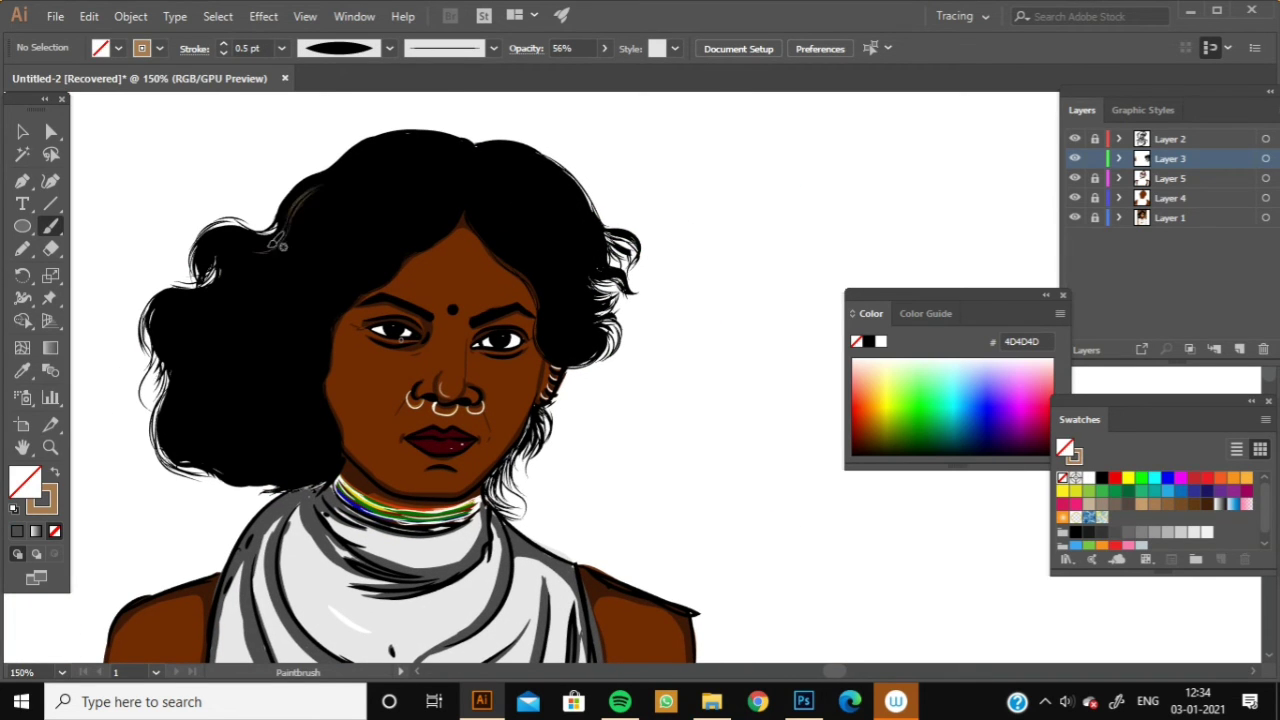
left_click_drag(450, 200, 424, 230)
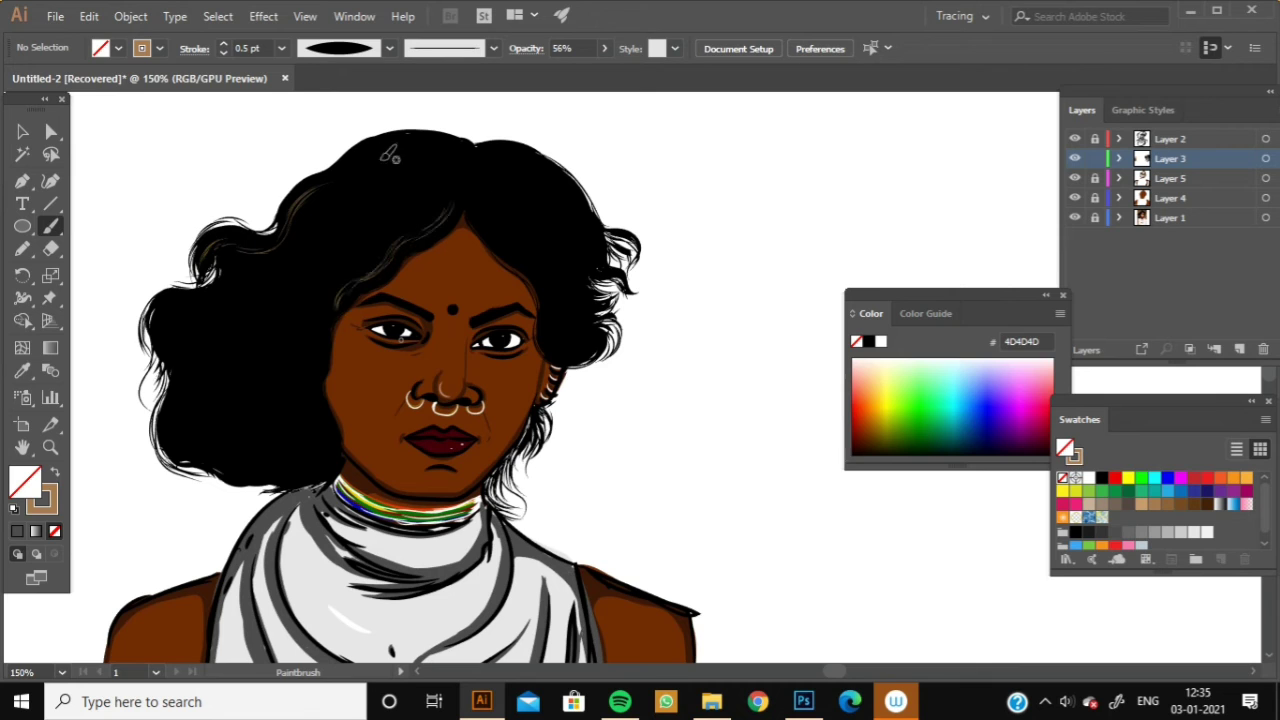
scroll(425, 298, "down", 2)
scroll(425, 298, "left", 1)
left_click_drag(279, 209, 284, 206)
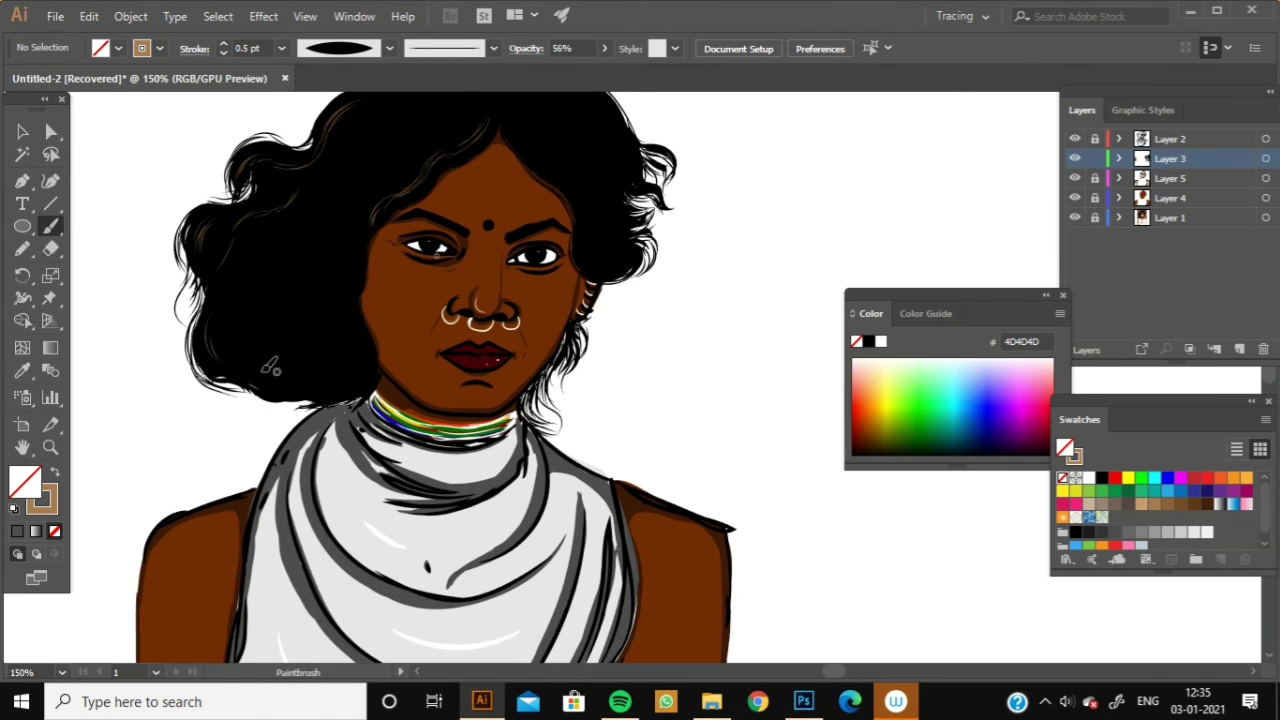
Pan and scroll around the portrait to review the hair strands.
scroll(460, 152, "up", 1)
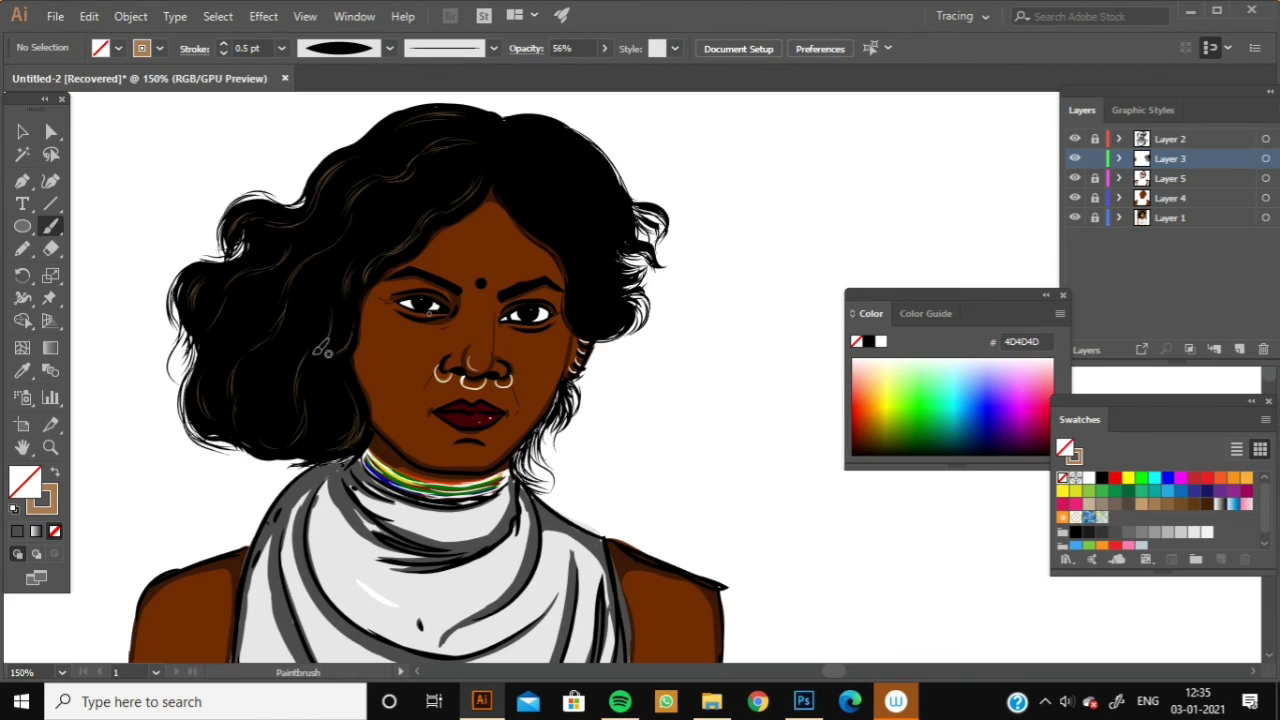
scroll(610, 282, "down", 1)
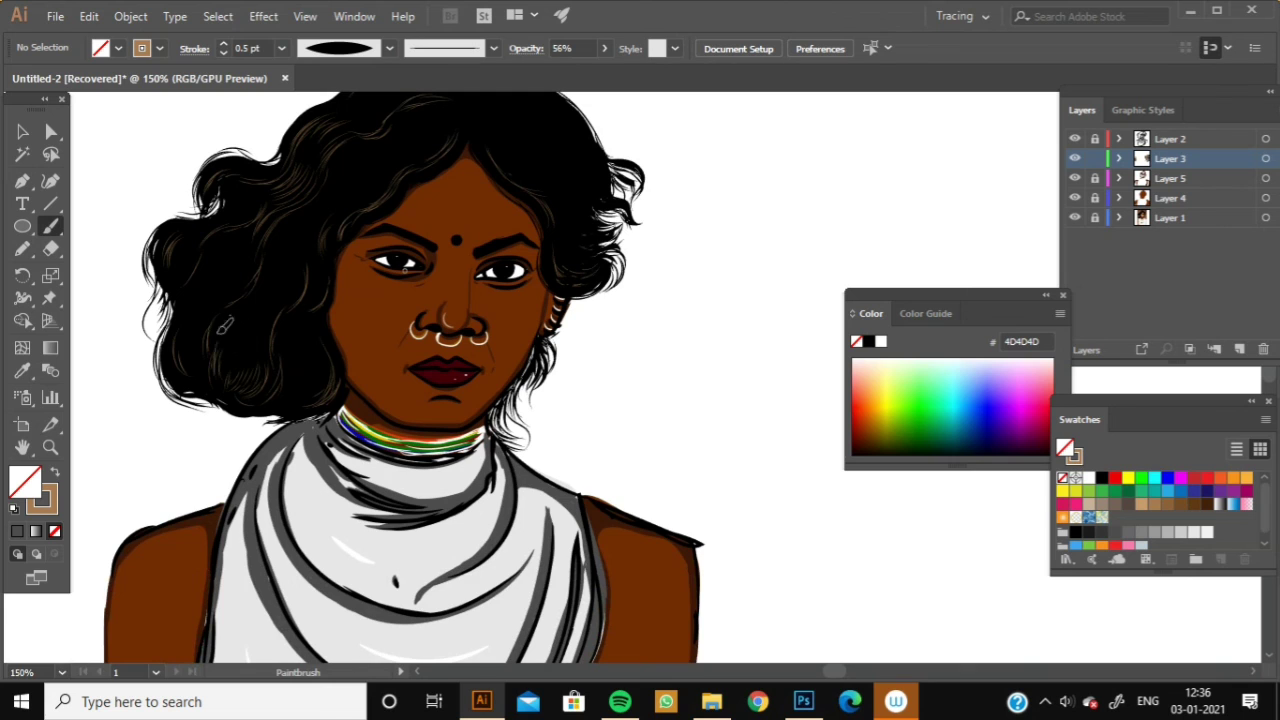
scroll(228, 329, "up", 1)
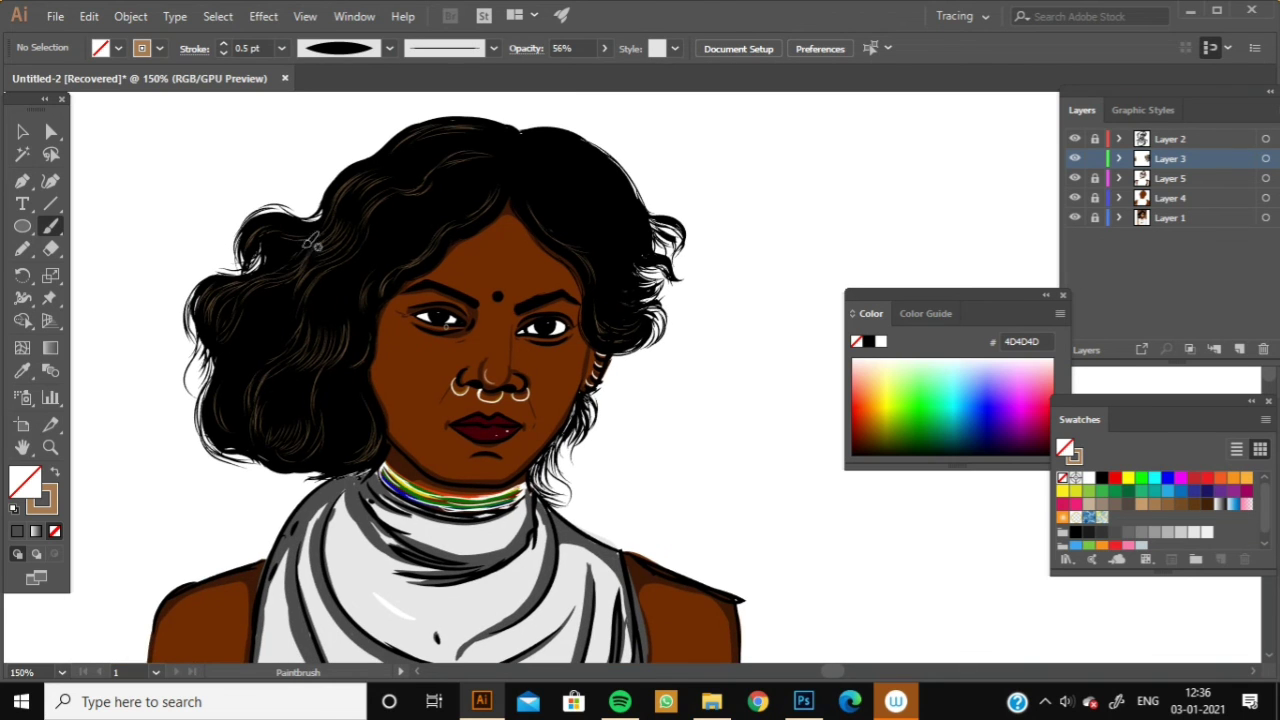
scroll(338, 358, "down", 1)
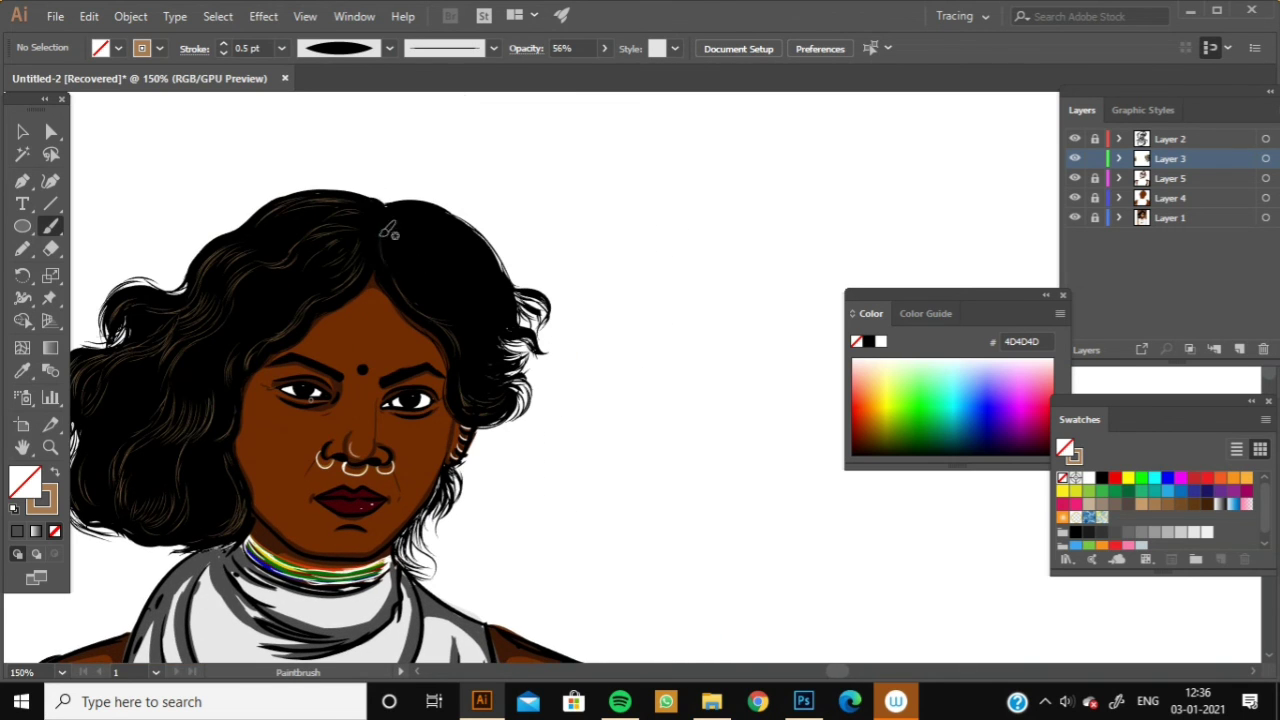
left_click_drag(349, 301, 413, 413)
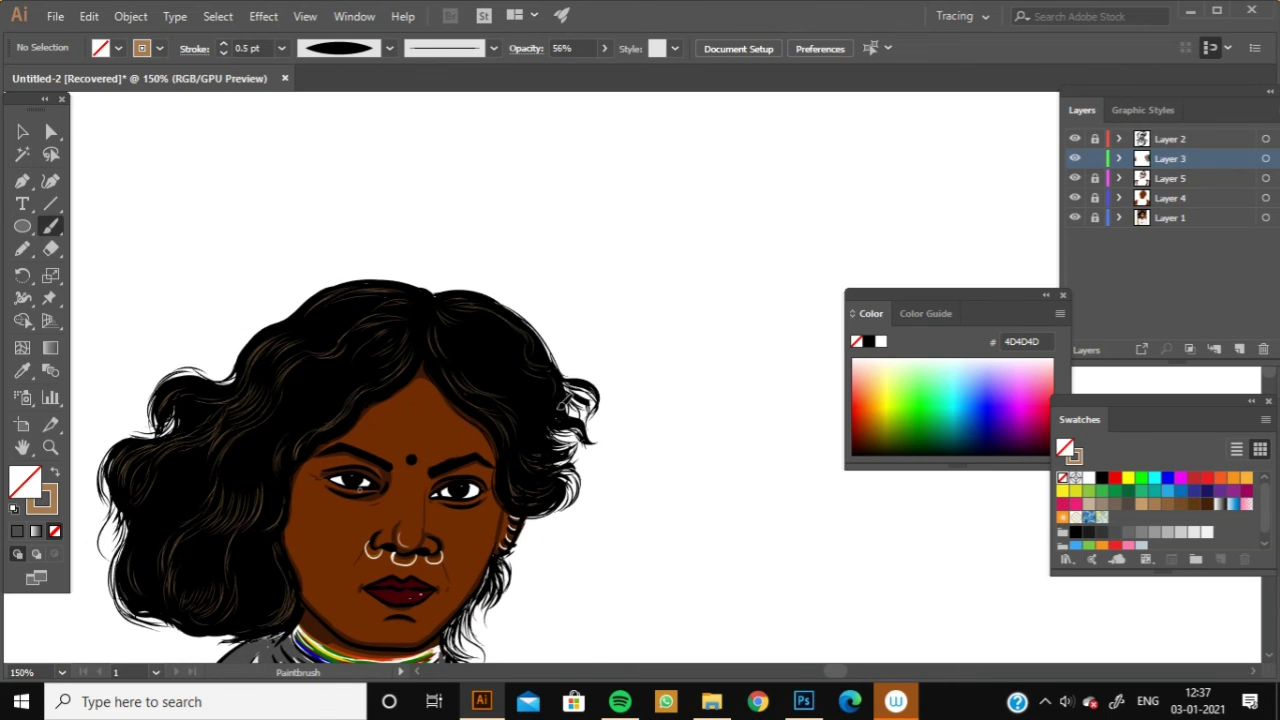
scroll(280, 272, "down", 5)
scroll(280, 272, "left", 4)
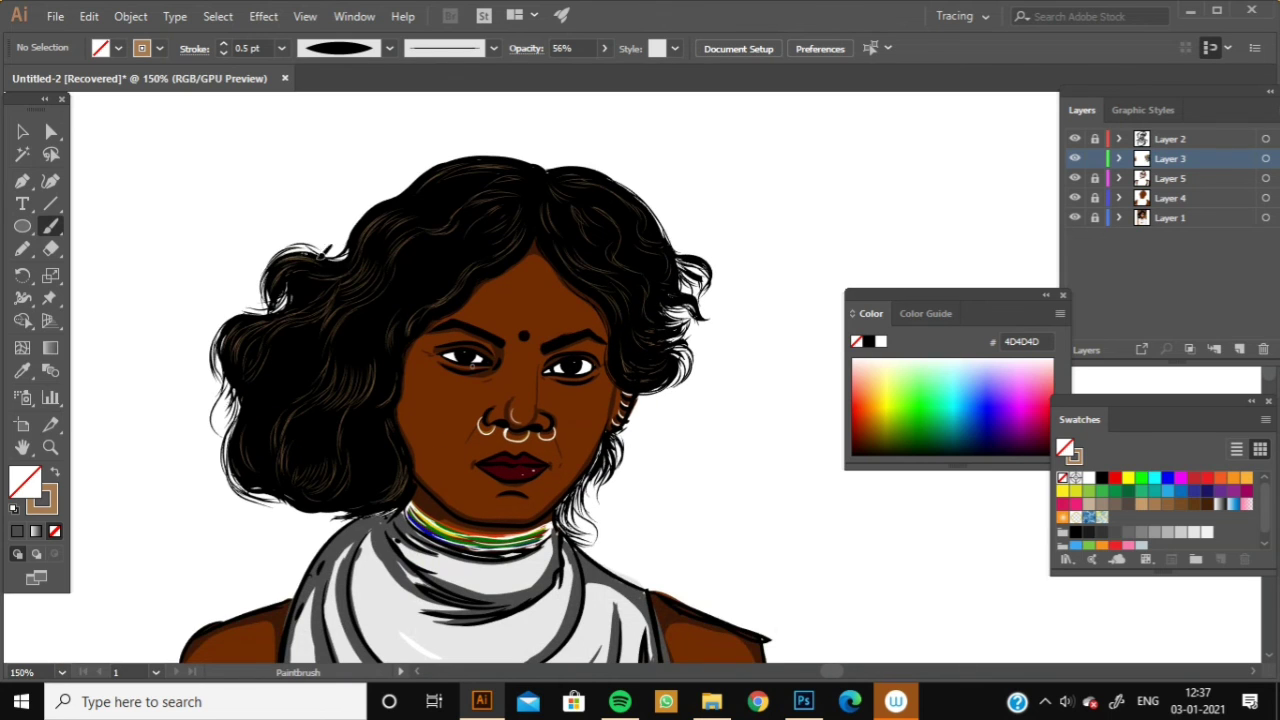
scroll(378, 420, "down", 5)
scroll(554, 320, "up", 4)
scroll(554, 320, "left", 3)
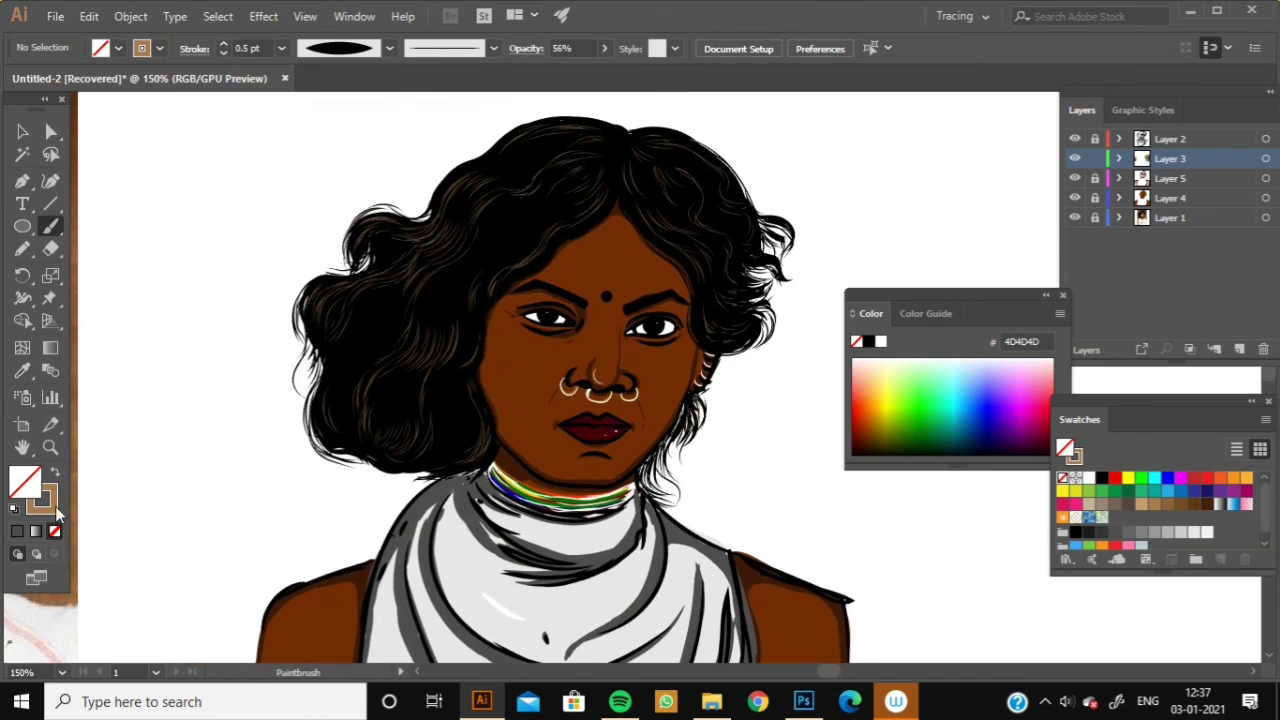
Paint a small black 1 pt signature and move it onto the lower-right shoulder.
key("d")
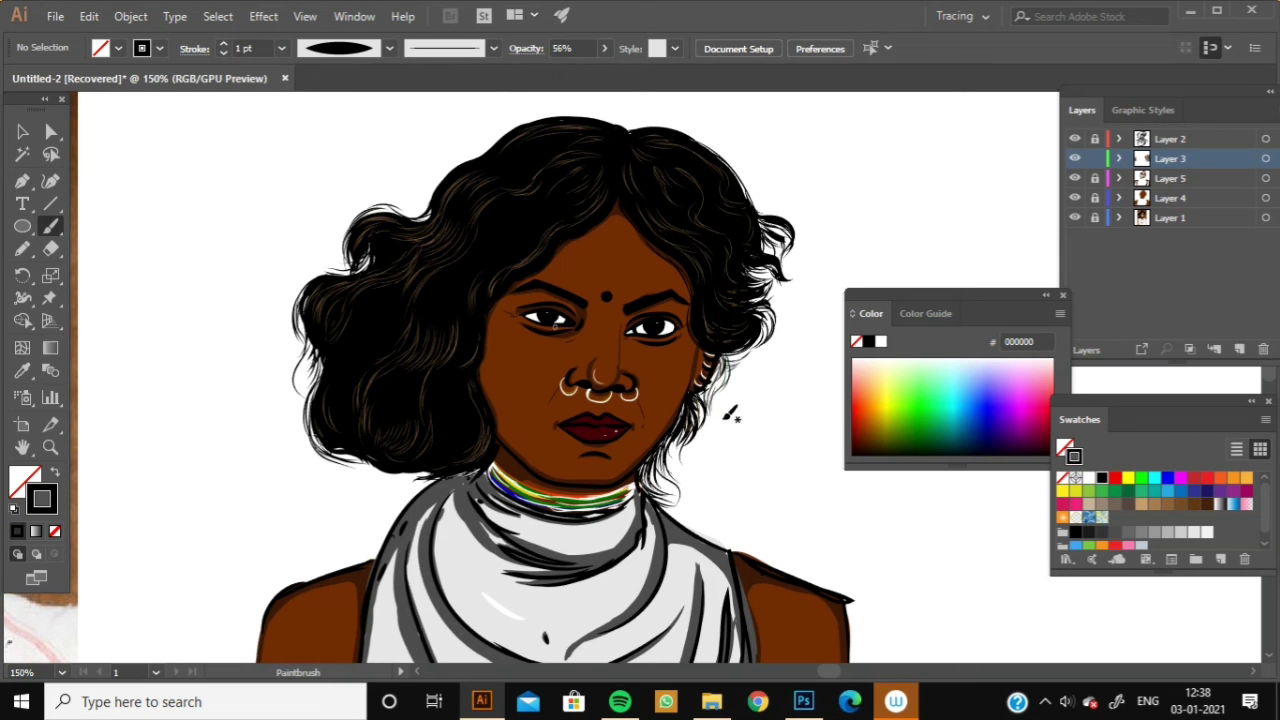
key("ctrl+minus")
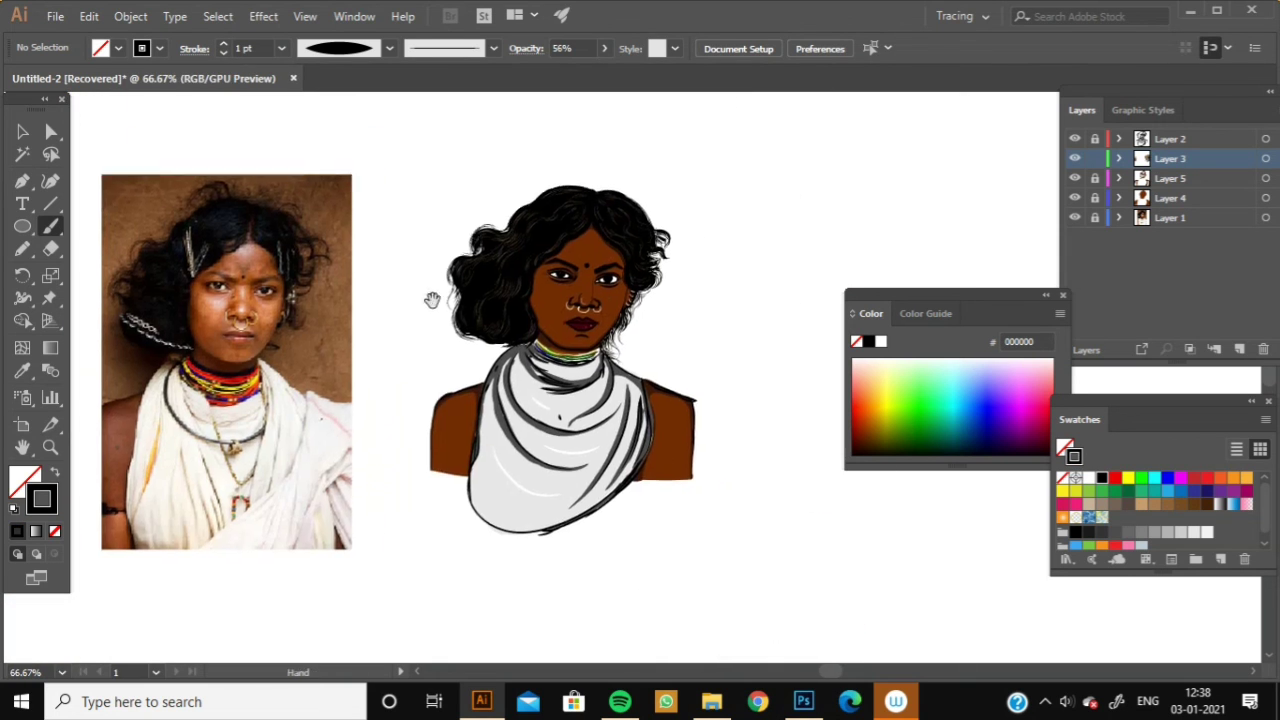
key("ctrl+minus")
mouse_move(465, 170)
left_mouse_down()
mouse_move(496, 150)
mouse_move(733, 457)
left_mouse_up()
key("v")
left_click(766, 378)
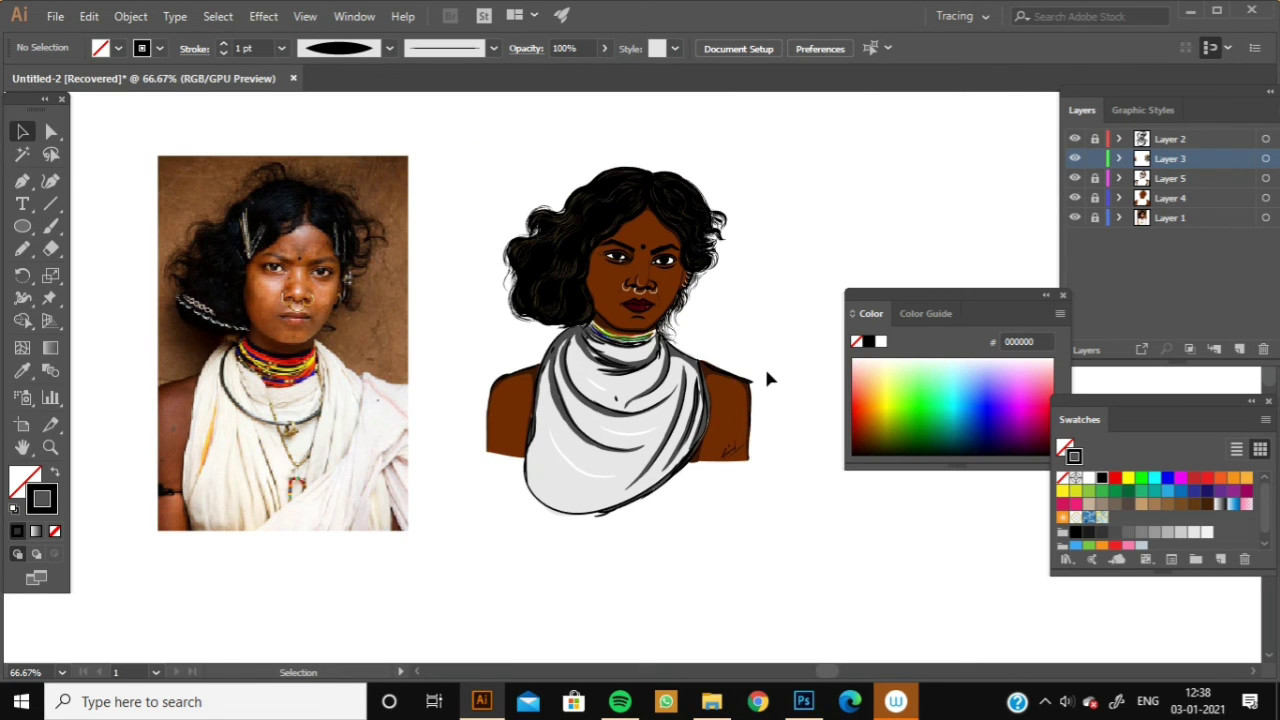